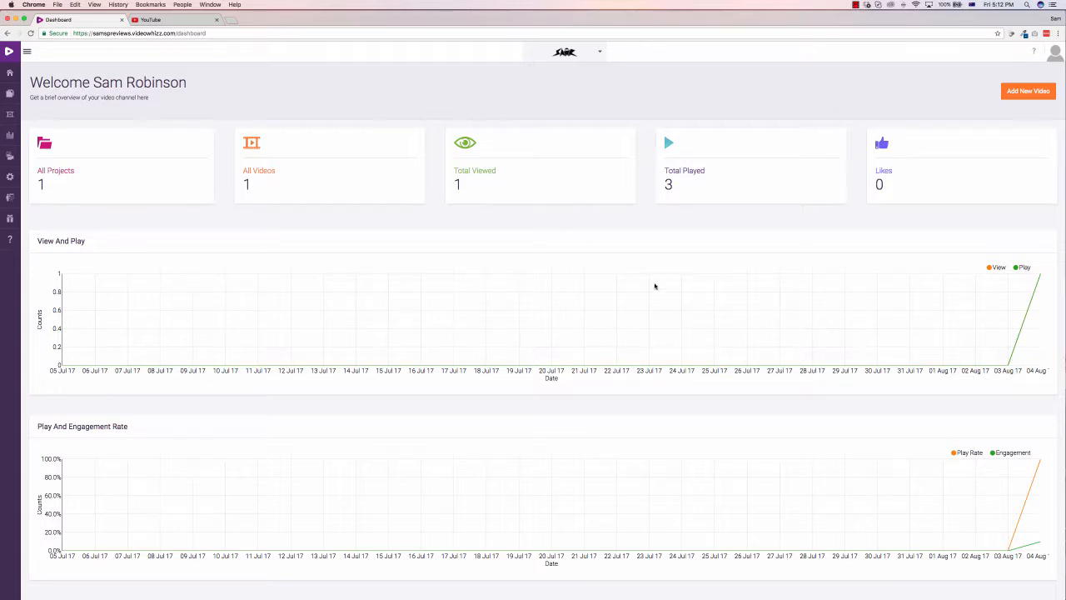
Look over the dashboard's view and engagement charts, recent activity, video activity and quick links.
scroll(310, 286, "down", 8)
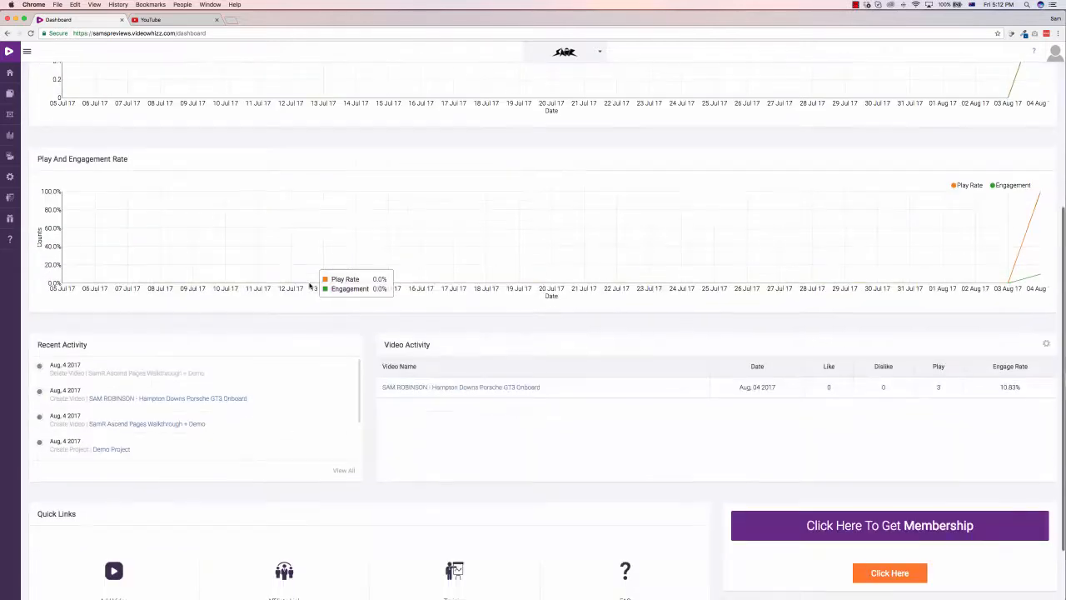
scroll(334, 300, "down", 2)
scroll(354, 305, "up", 10)
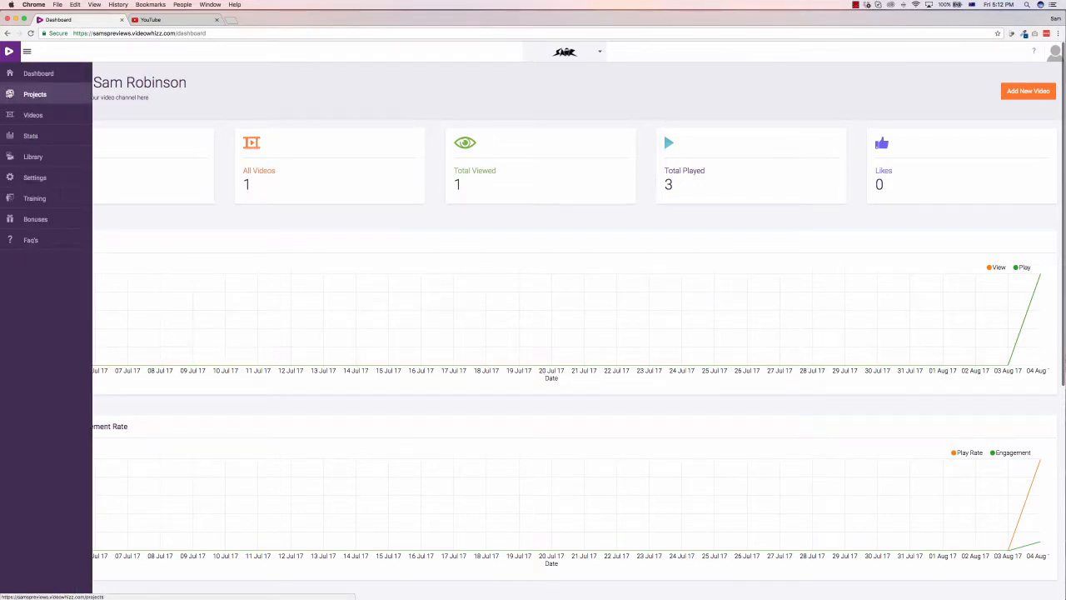
Start a new project named "Demo Video Sample" with the description "For our bonus page review".
left_click(31, 96)
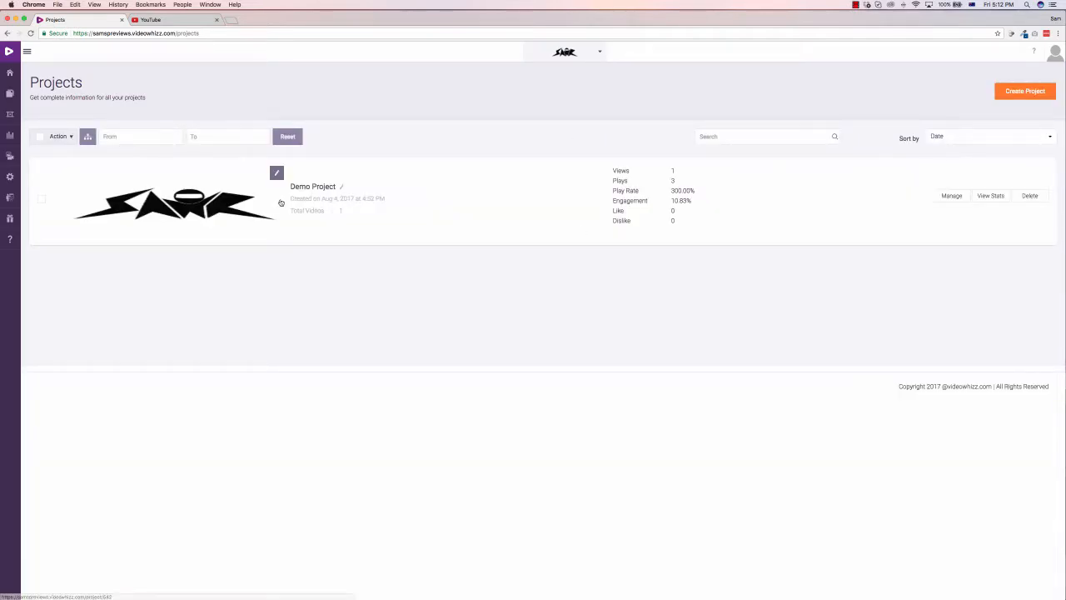
left_click(1009, 98)
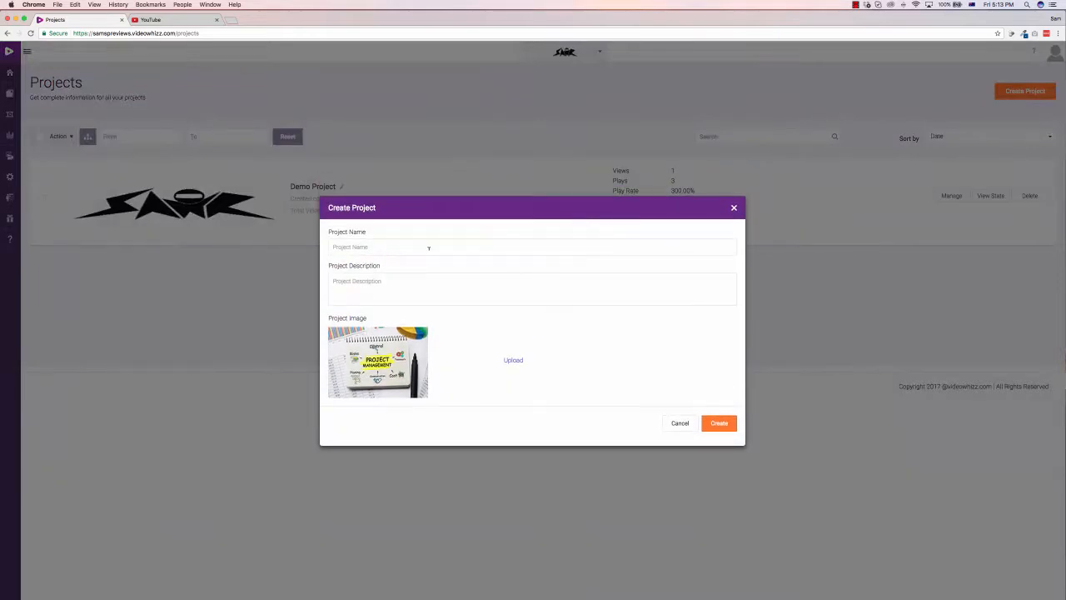
left_click(399, 246)
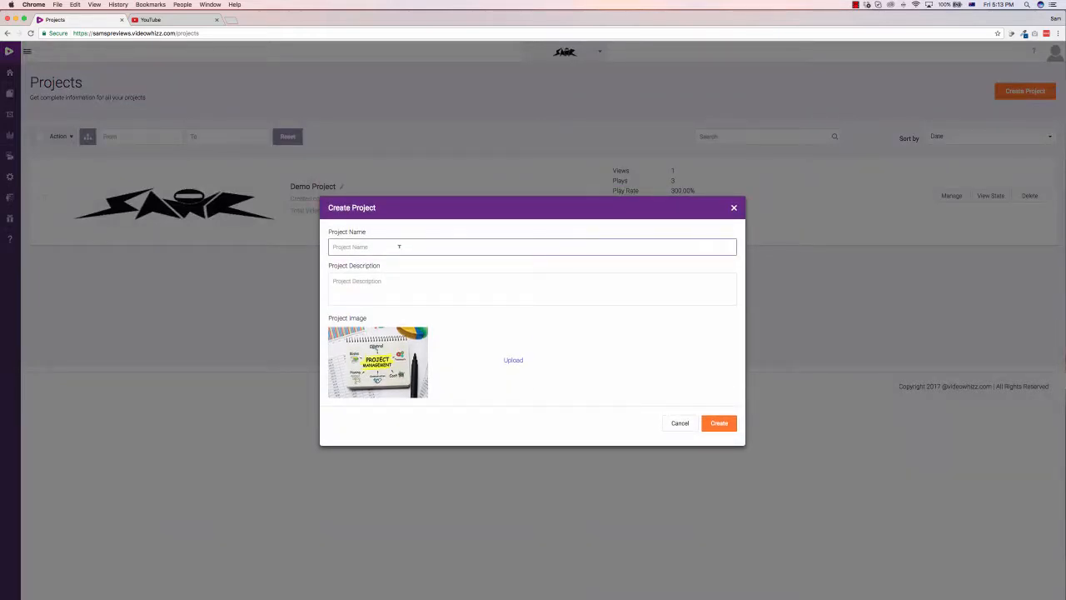
type("Demo Video Sample")
left_click(388, 284)
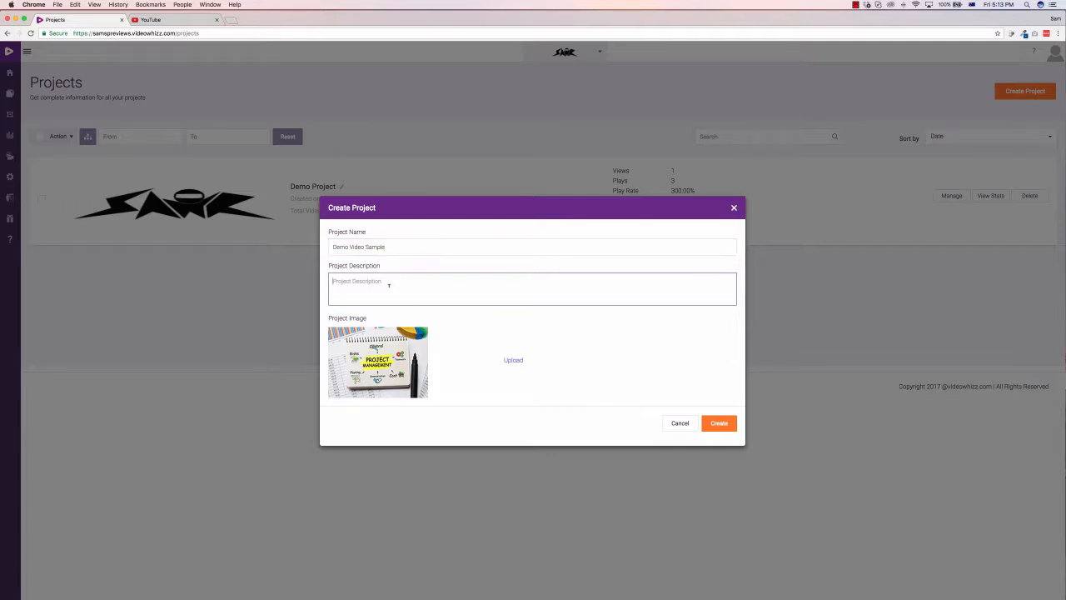
type("For our bonus page review")
Upload Logo-Sam.png as the project image and create the project.
left_click(515, 360)
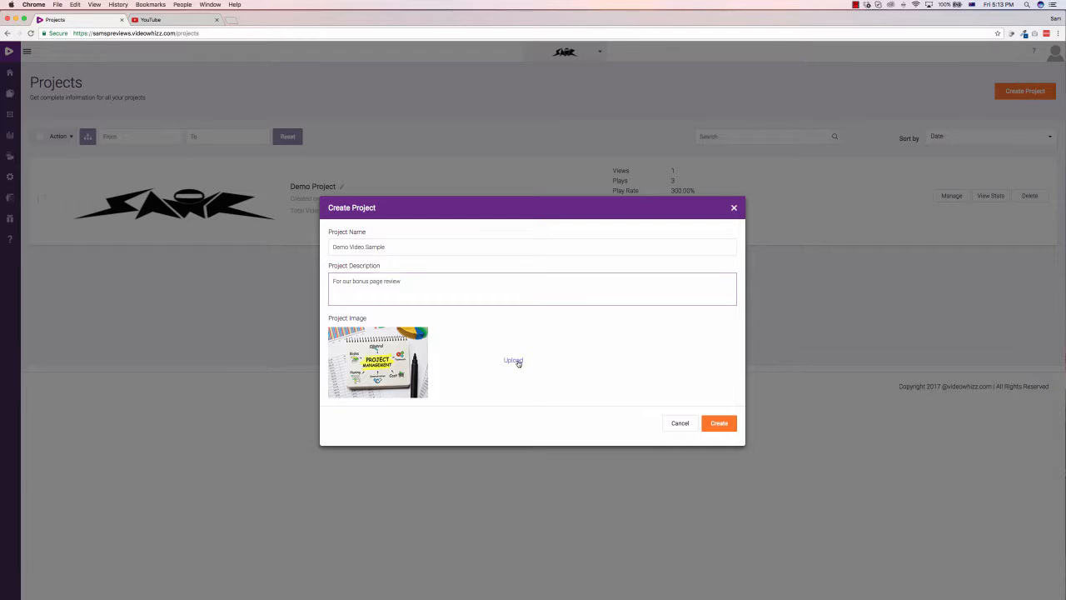
left_click(521, 87)
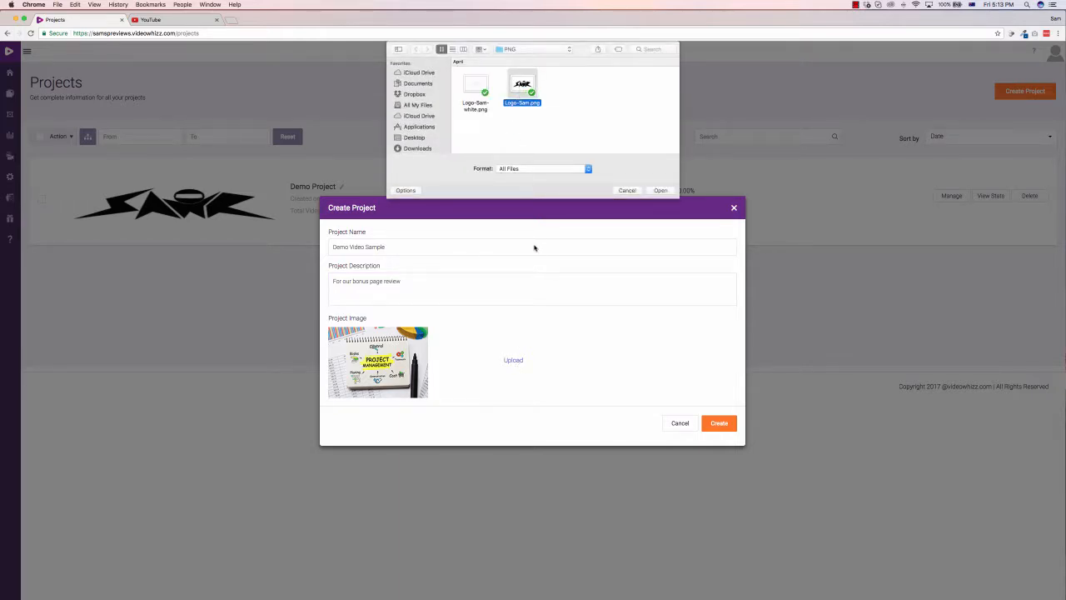
left_click(659, 191)
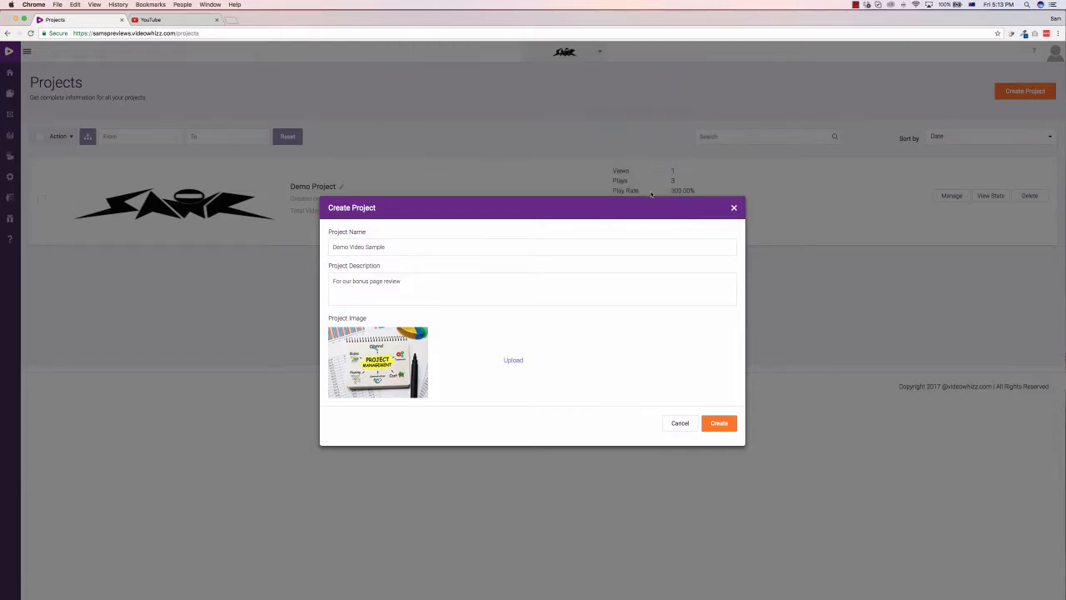
left_click(720, 446)
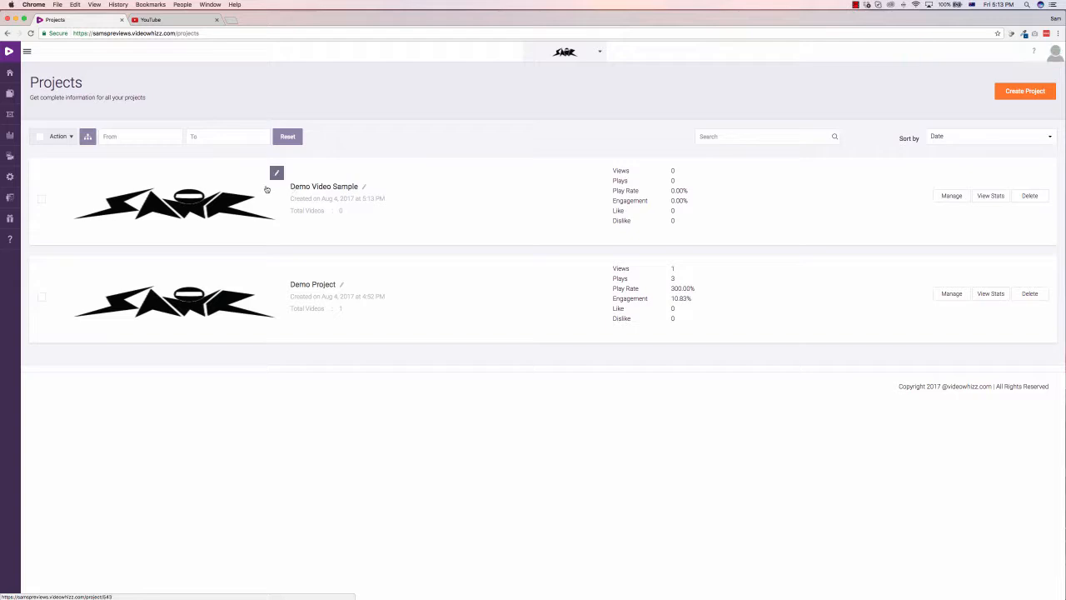
Start adding a video from a URL to the Demo Video Sample project, with Youtube as the video type.
left_click(952, 197)
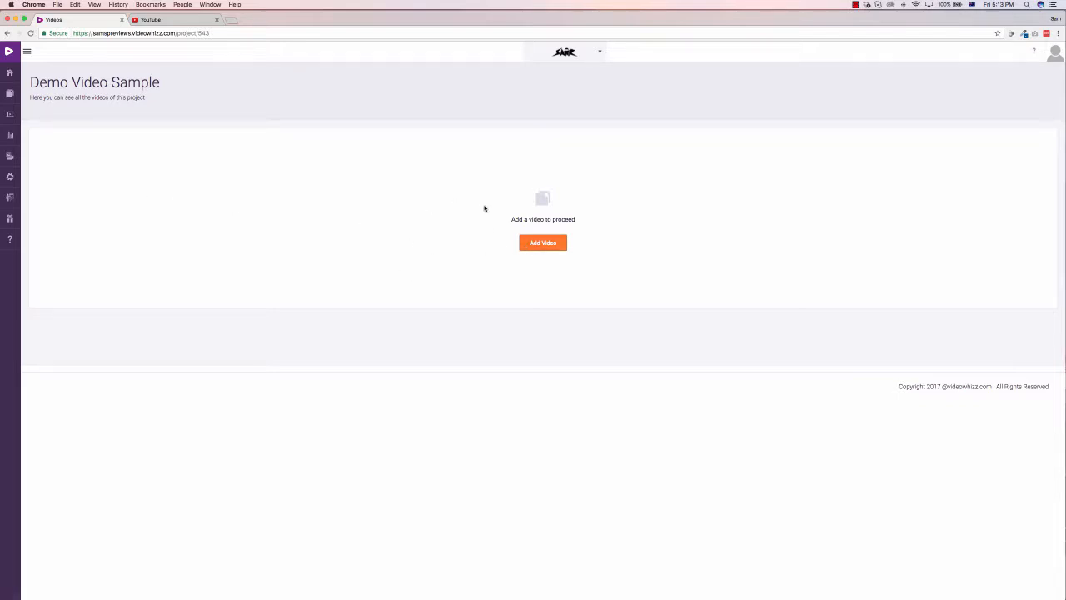
left_click(534, 242)
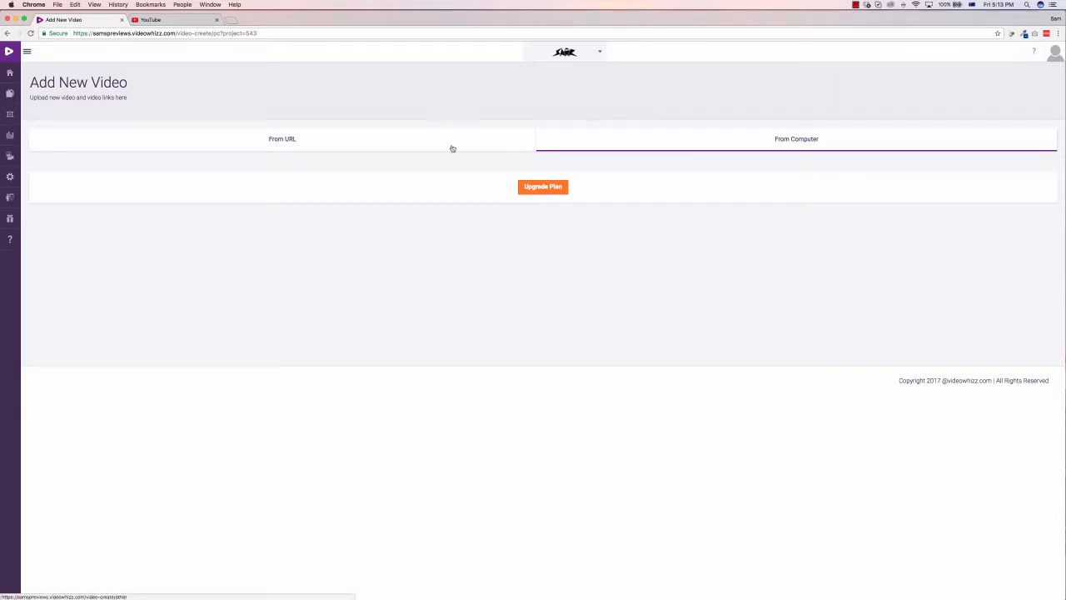
left_click(296, 140)
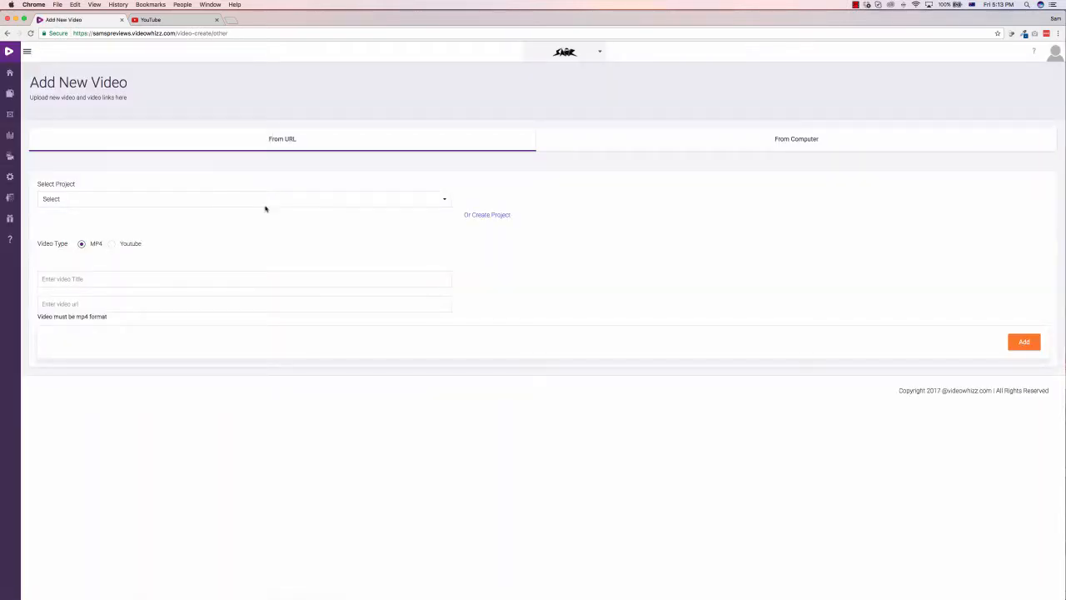
left_click(213, 201)
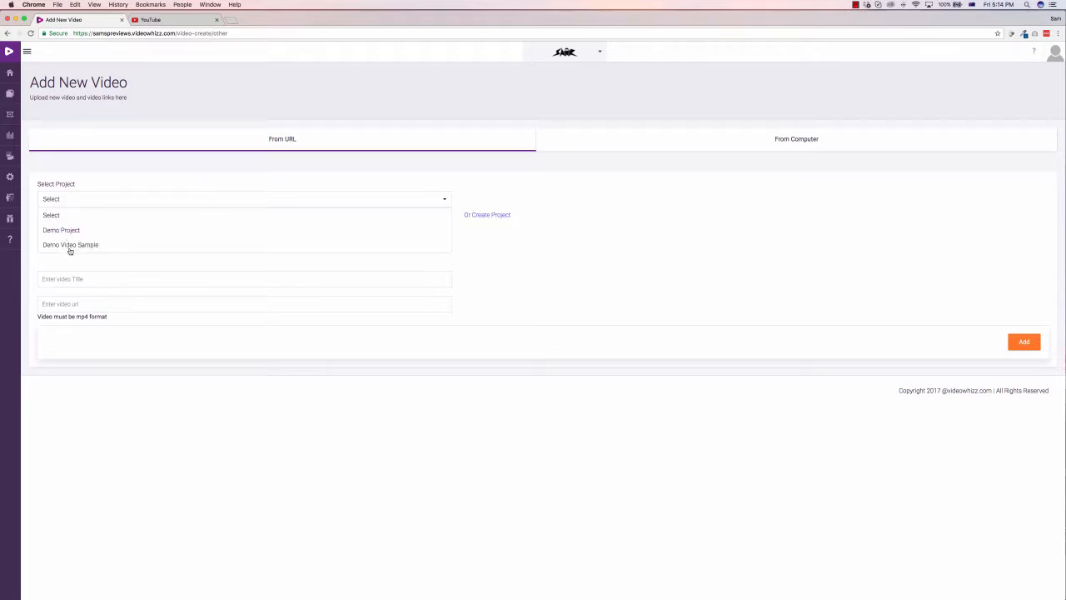
left_click(56, 245)
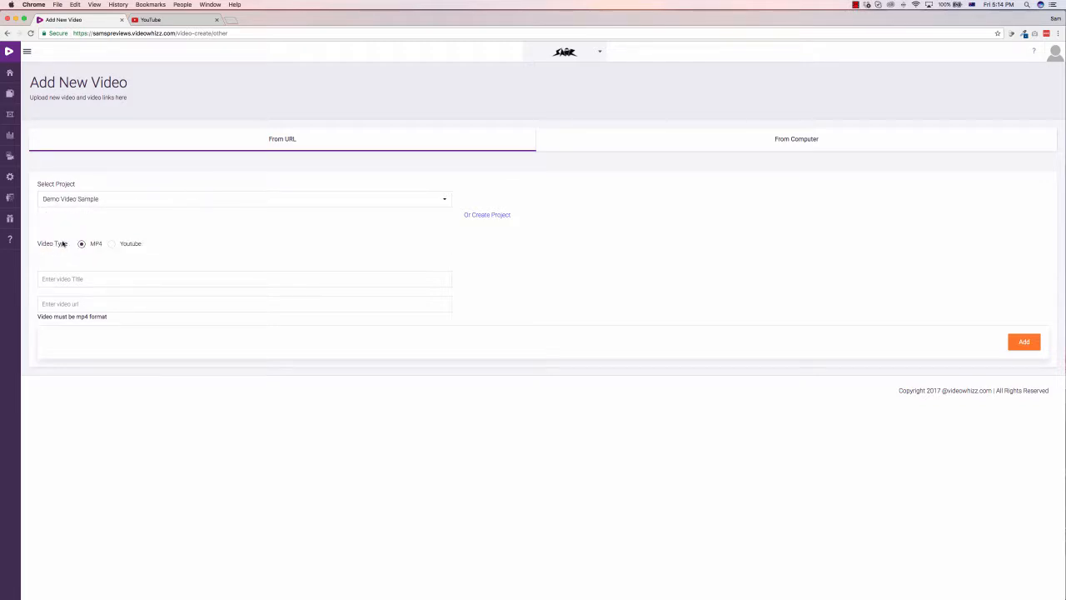
left_click(112, 246)
Switch to YouTube, search for the driver's onboard videos and copy the link address of the Hampton Downs Porsche GT3 Onboard video.
left_click(150, 19)
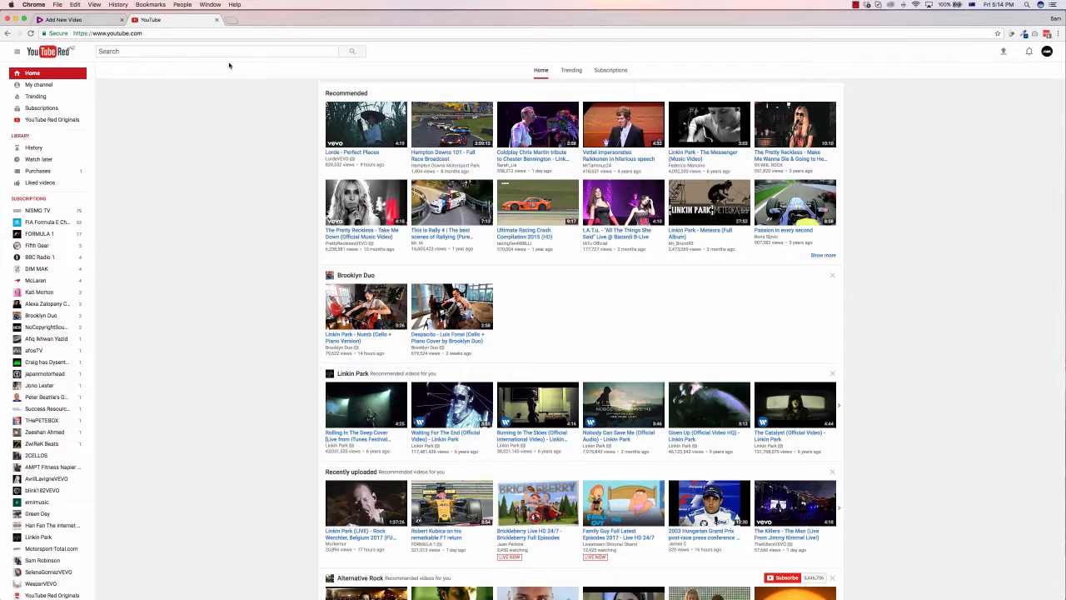
left_click(219, 48)
type("sam robinson")
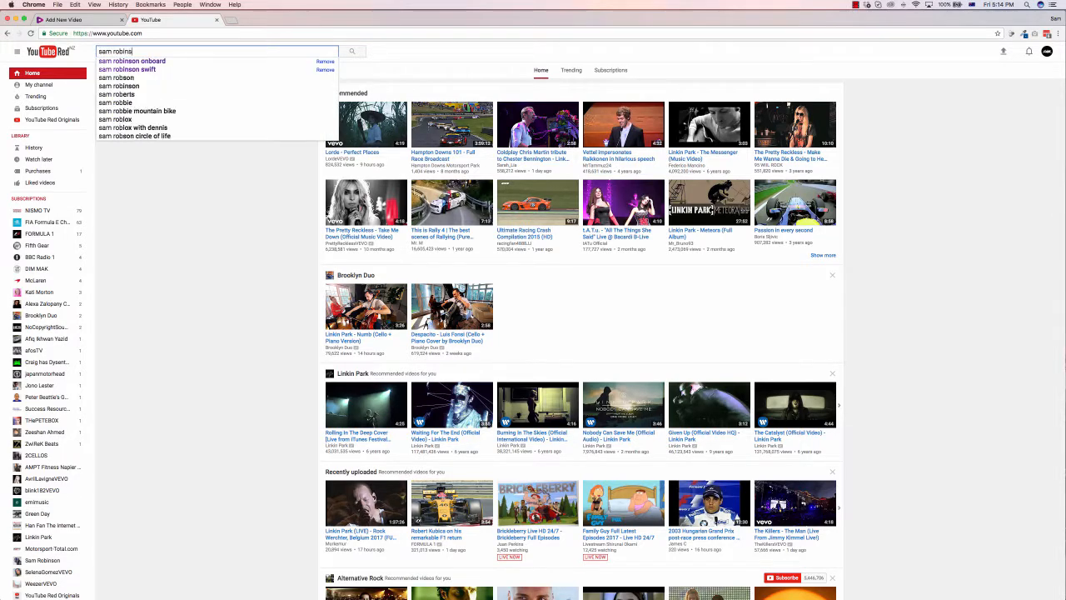
left_click(202, 63)
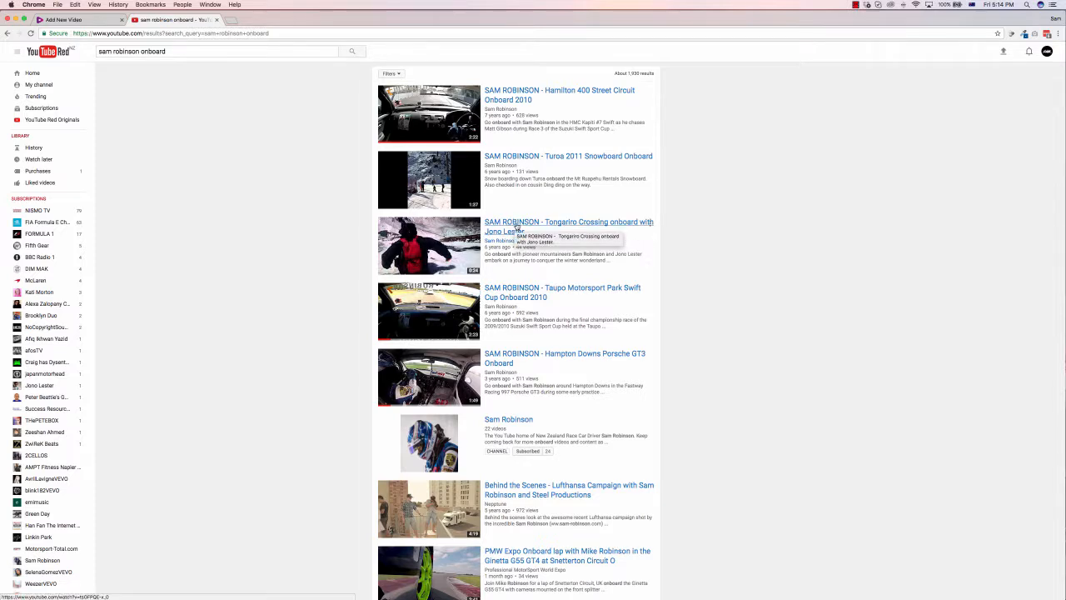
scroll(552, 171, "down", 2)
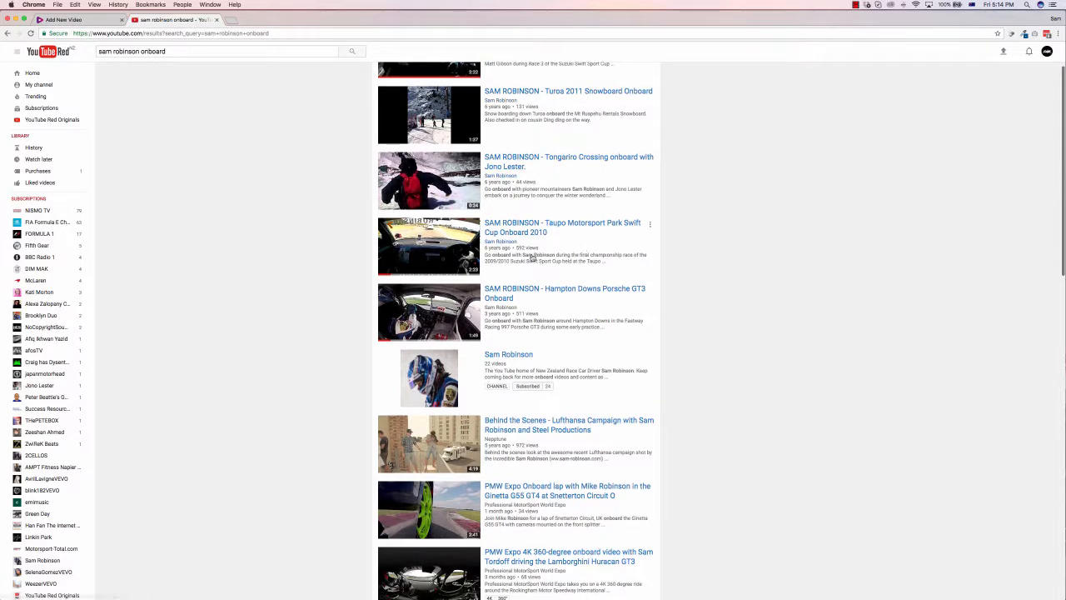
right_click(514, 289)
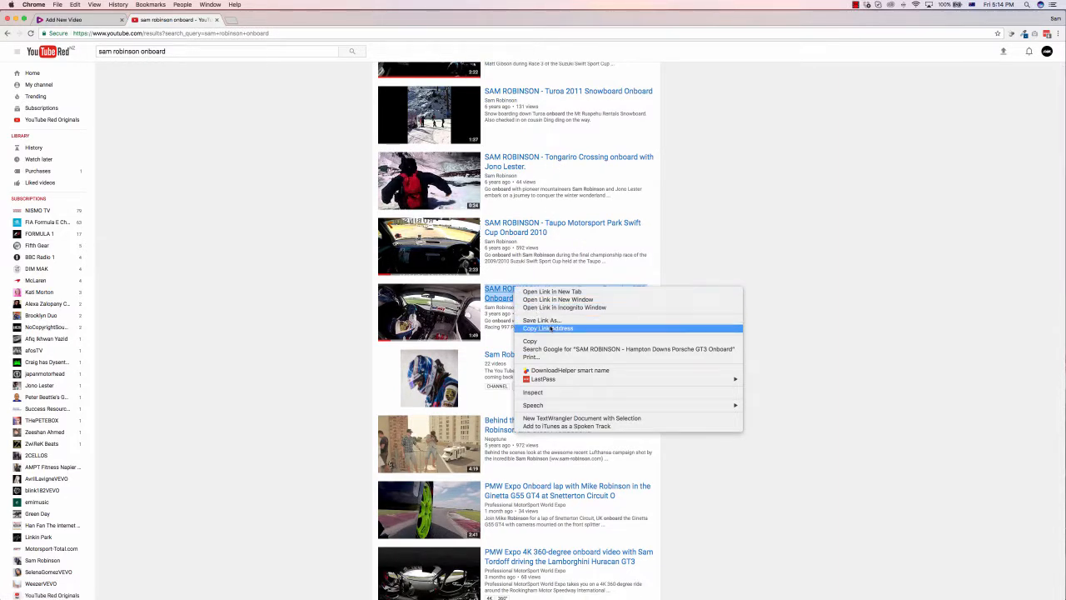
left_click(534, 327)
Look up the copied YouTube link in the Add New Video form and add the found video to the project.
left_click(103, 23)
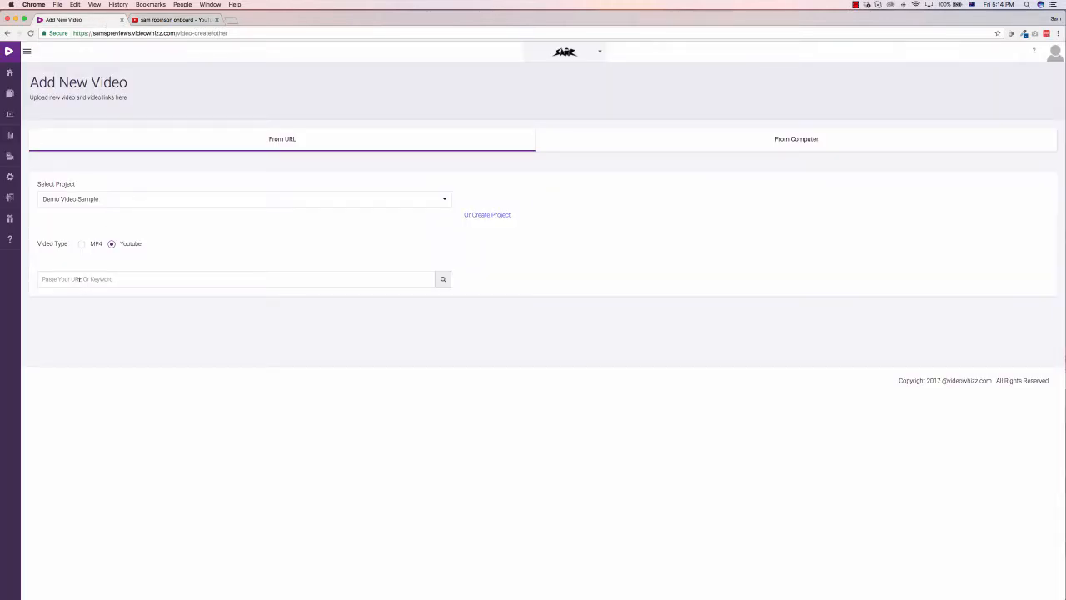
left_click(79, 280)
key("super+v")
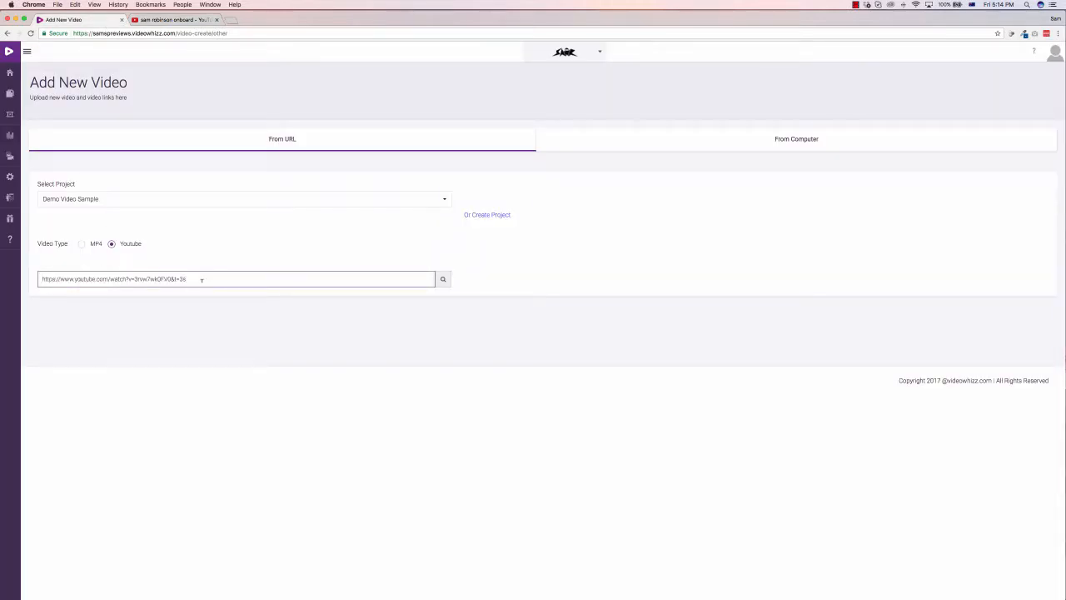
left_click(442, 279)
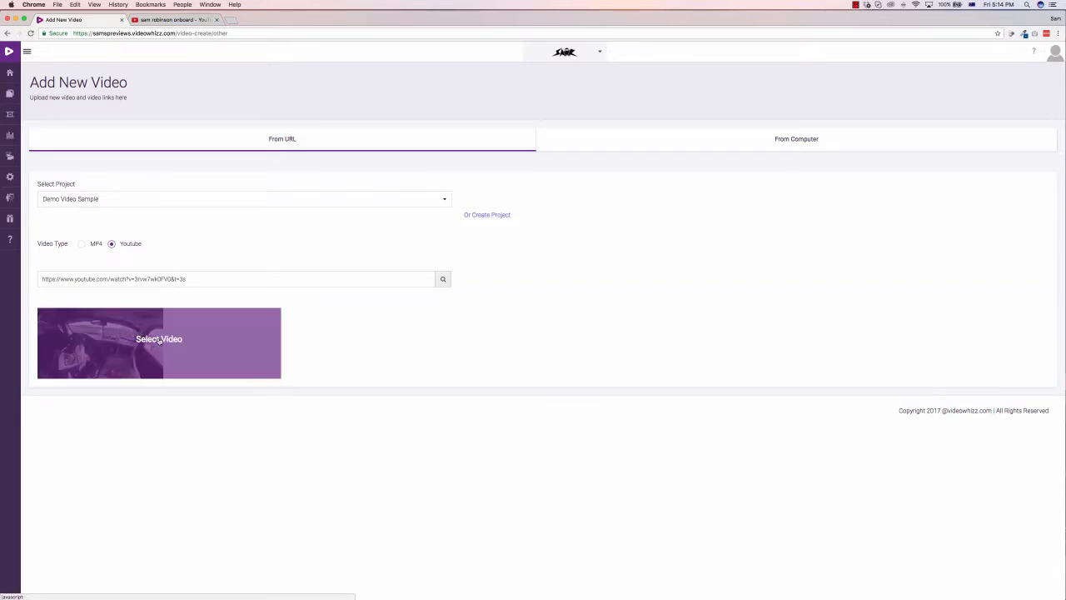
left_click(159, 339)
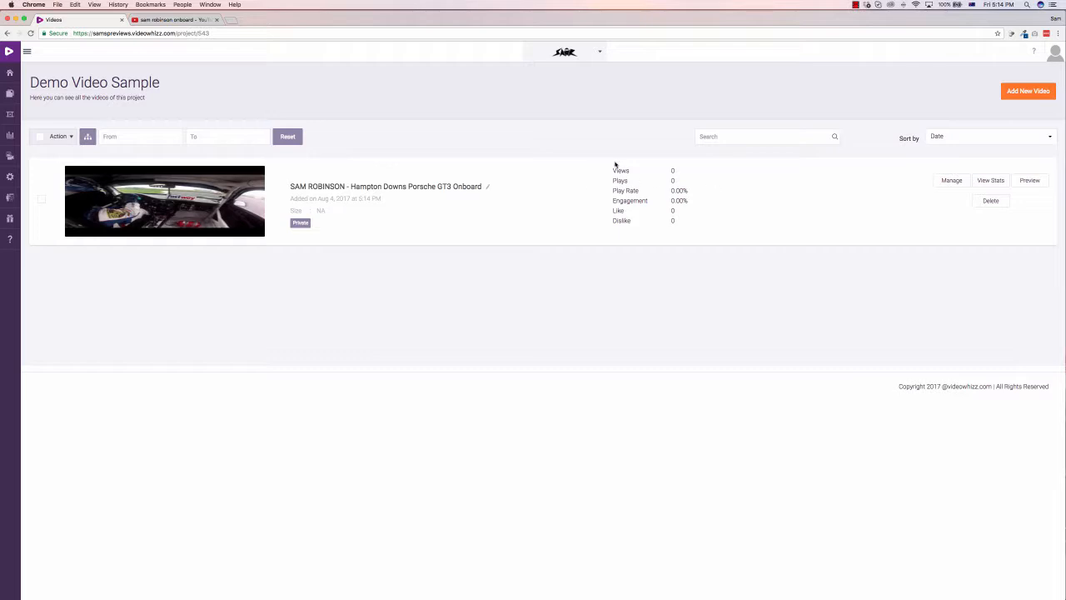
Examine the integration settings, including the list of autoresponder services and the available integration types.
mouse_move(10, 176)
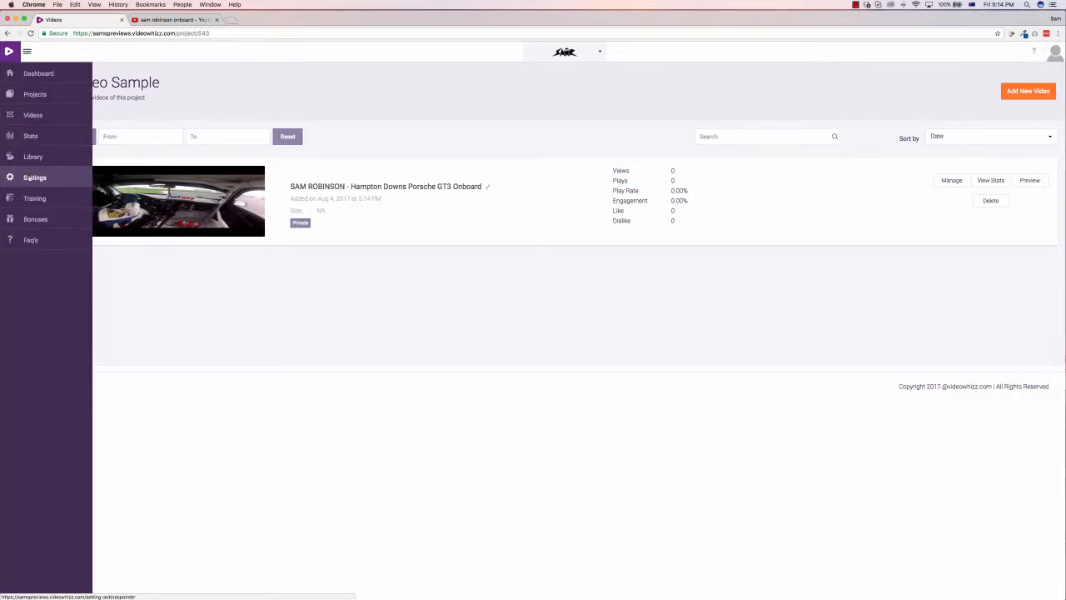
left_click(28, 177)
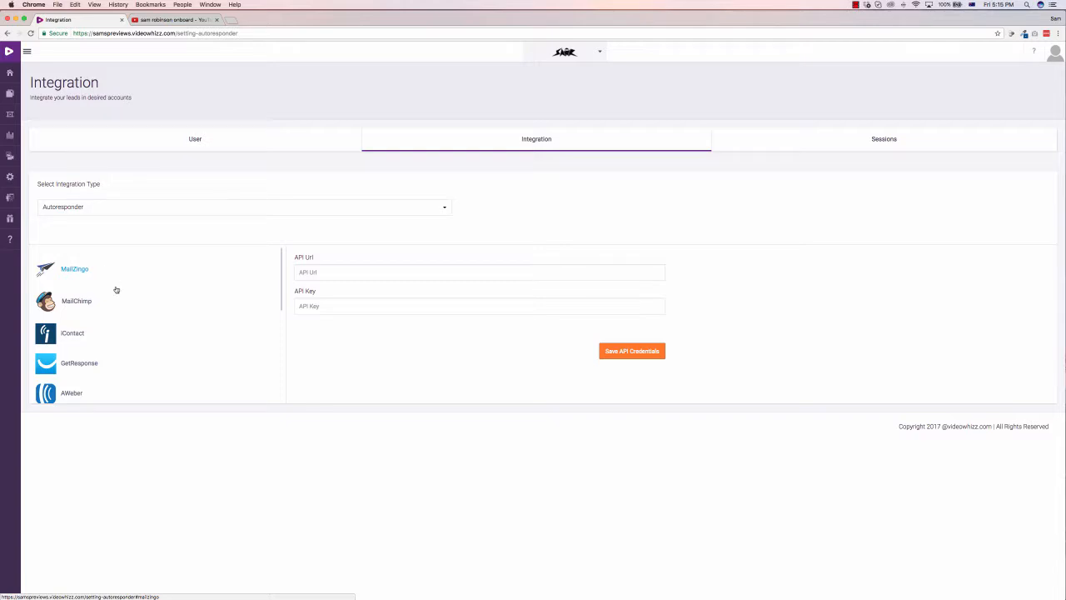
scroll(118, 291, "down", 5)
scroll(118, 291, "down", 3)
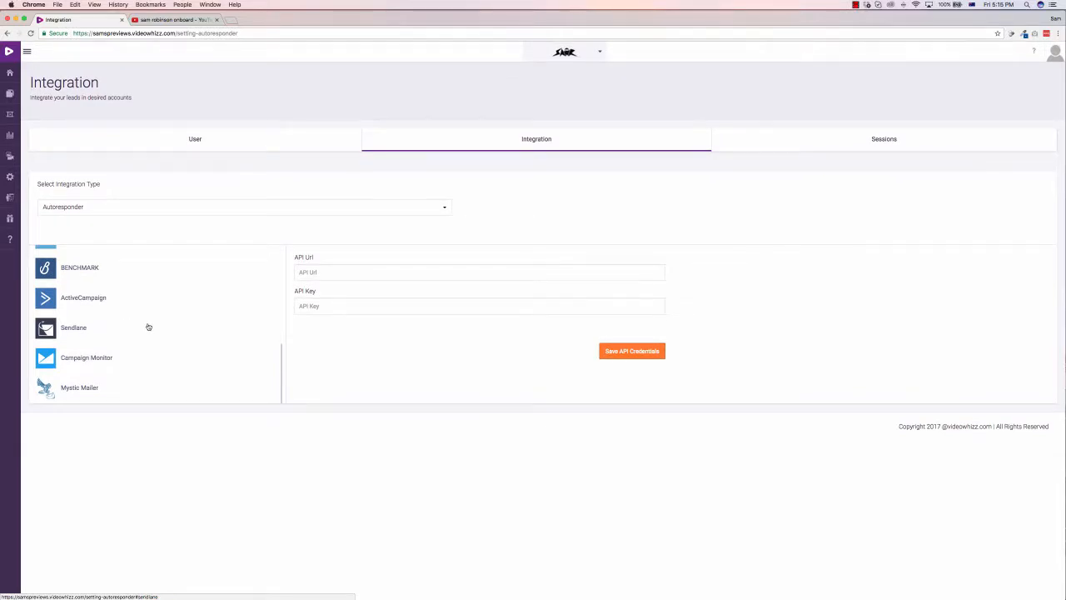
left_click(147, 210)
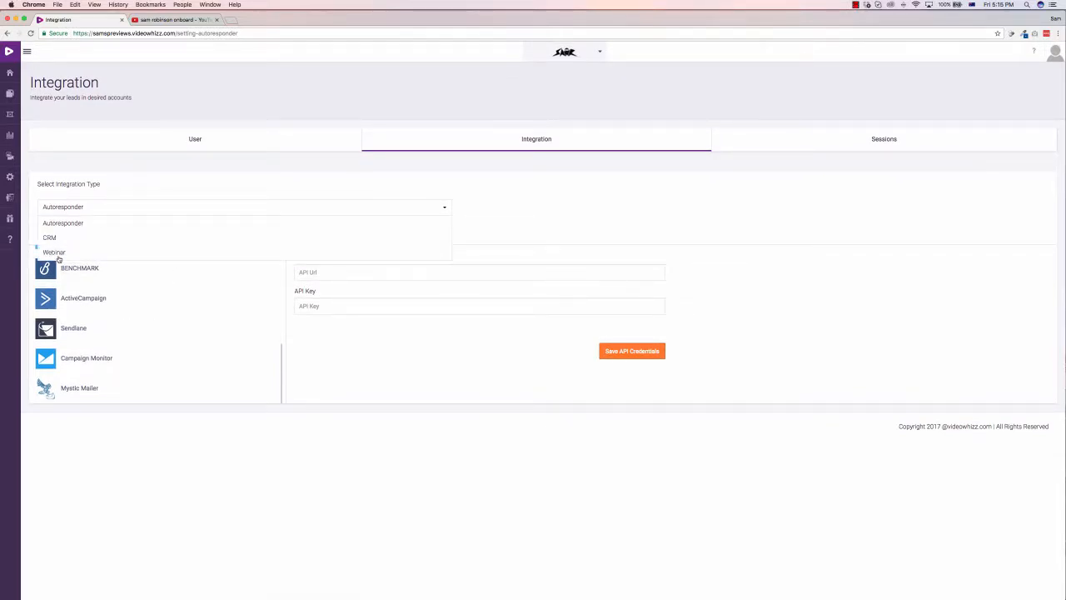
left_click(508, 211)
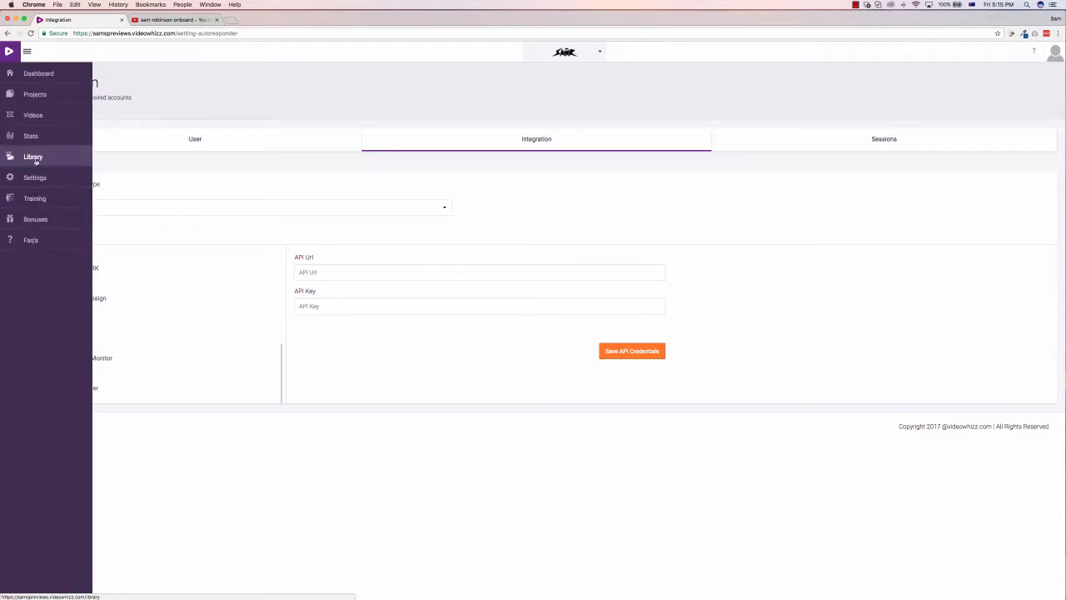
Open the newest Hampton Downs Porsche GT3 Onboard video for management and review its title, description, category and subcategory fields.
left_click(31, 115)
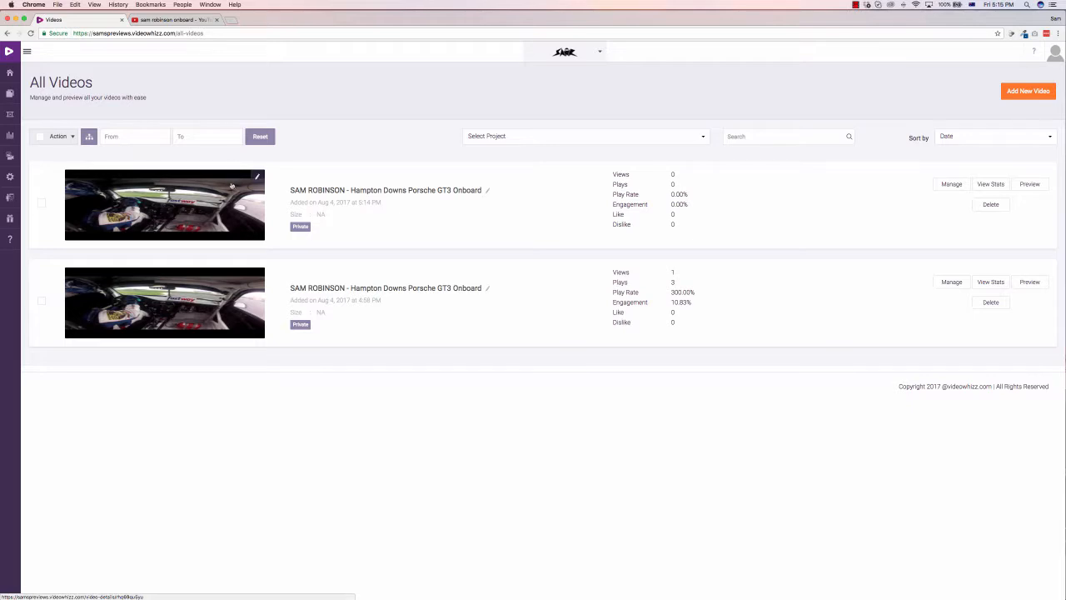
left_click(955, 185)
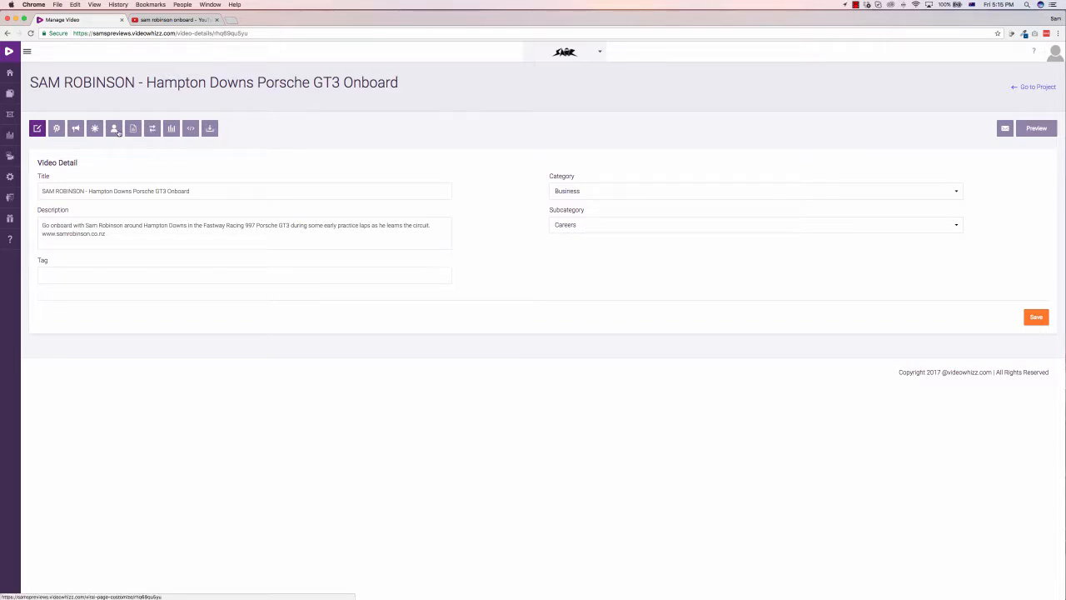
left_click_drag(72, 191, 219, 218)
left_click(243, 238)
key("ctrl+a")
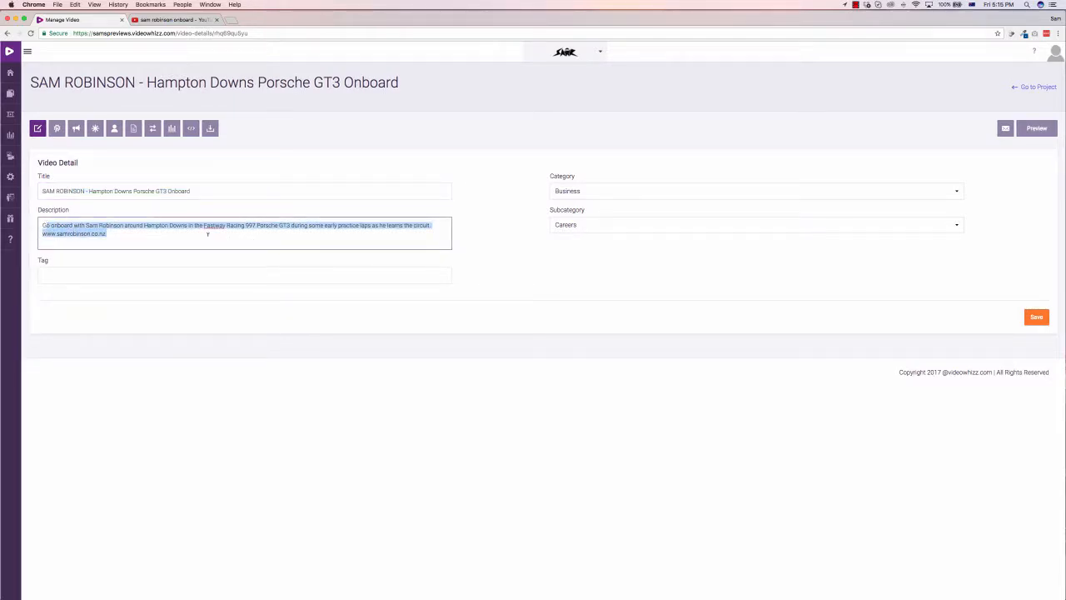
left_click(209, 234)
left_click(594, 192)
left_click(555, 224)
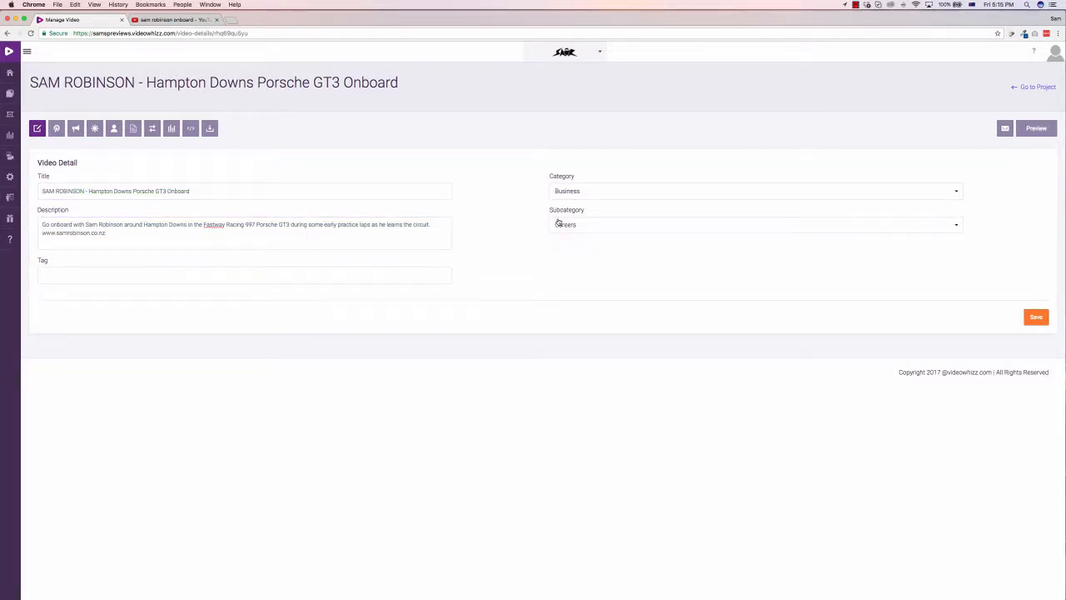
left_click(558, 225)
left_click(522, 208)
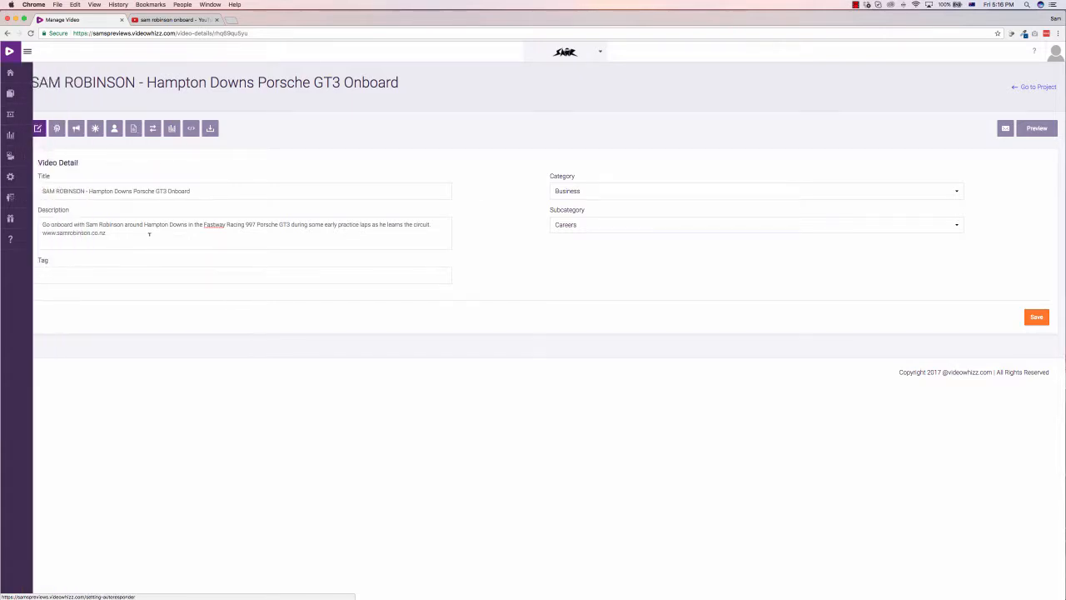
Open the video's player customization and preview the LeadIns player, briefly playing and pausing the video.
left_click(55, 132)
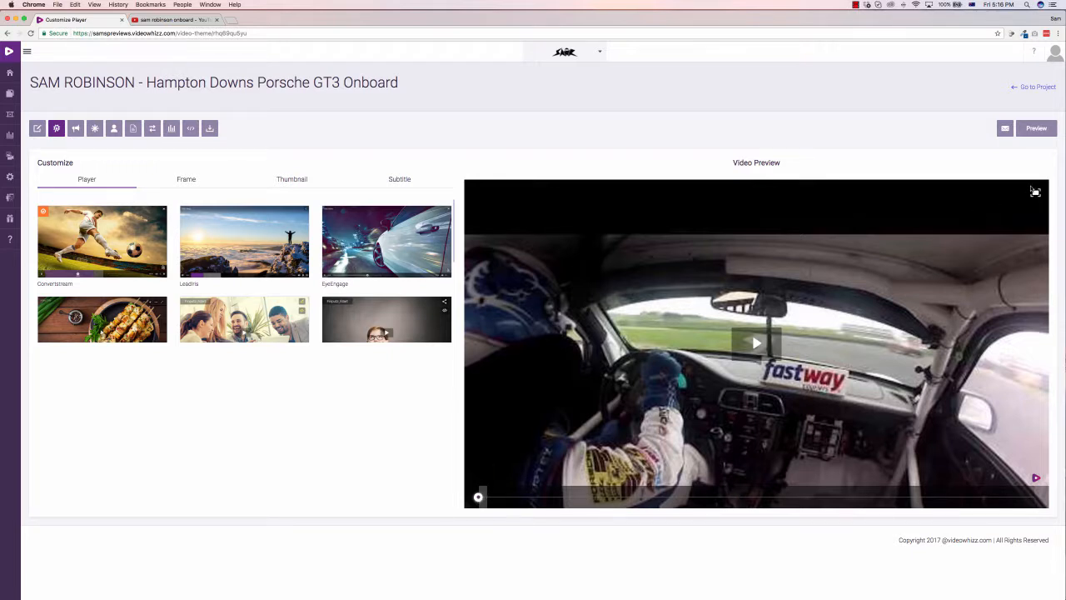
mouse_move(273, 238)
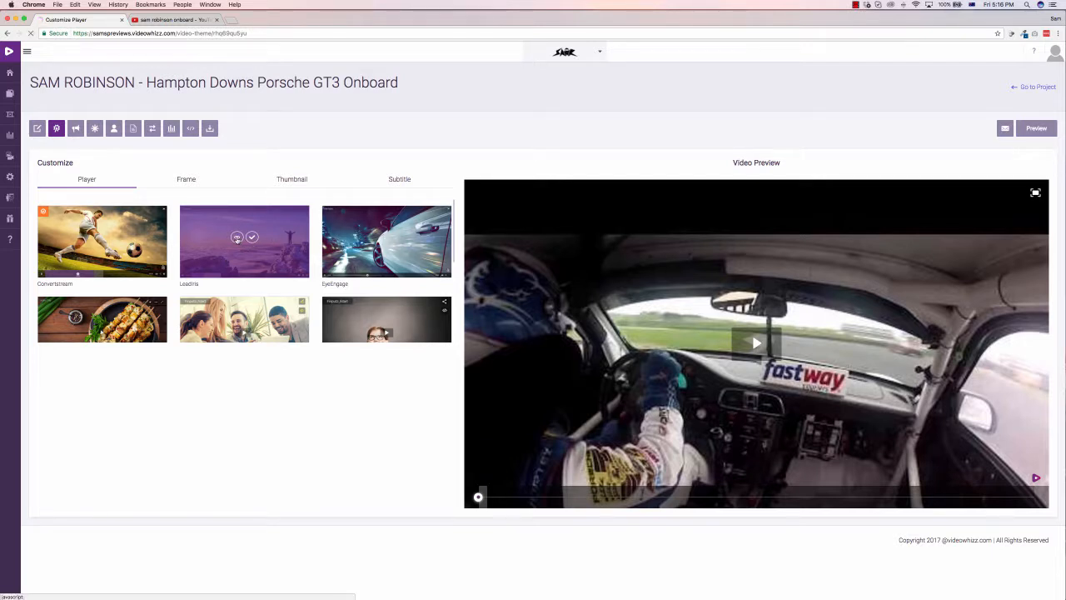
left_click(237, 239)
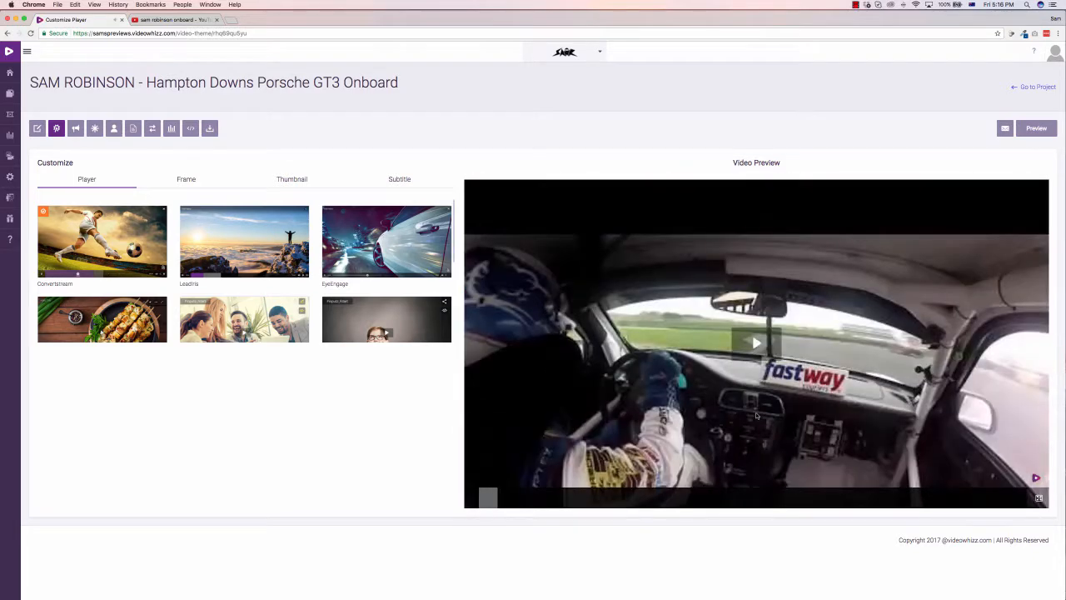
left_click(744, 342)
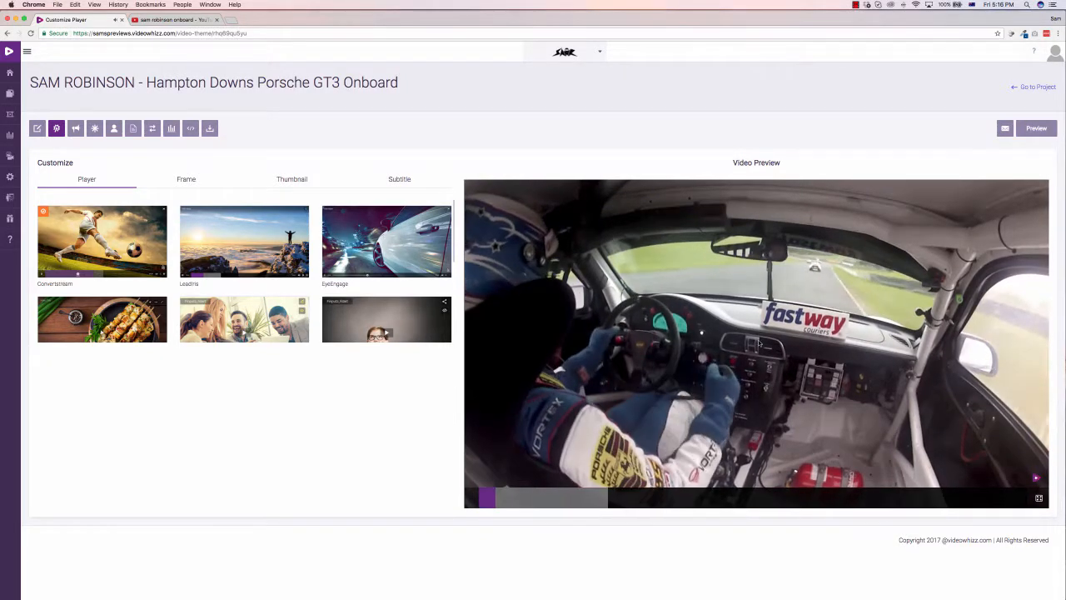
left_click(689, 344)
Preview the StarkMark player, briefly playing and pausing the video in it.
scroll(281, 281, "down", 2)
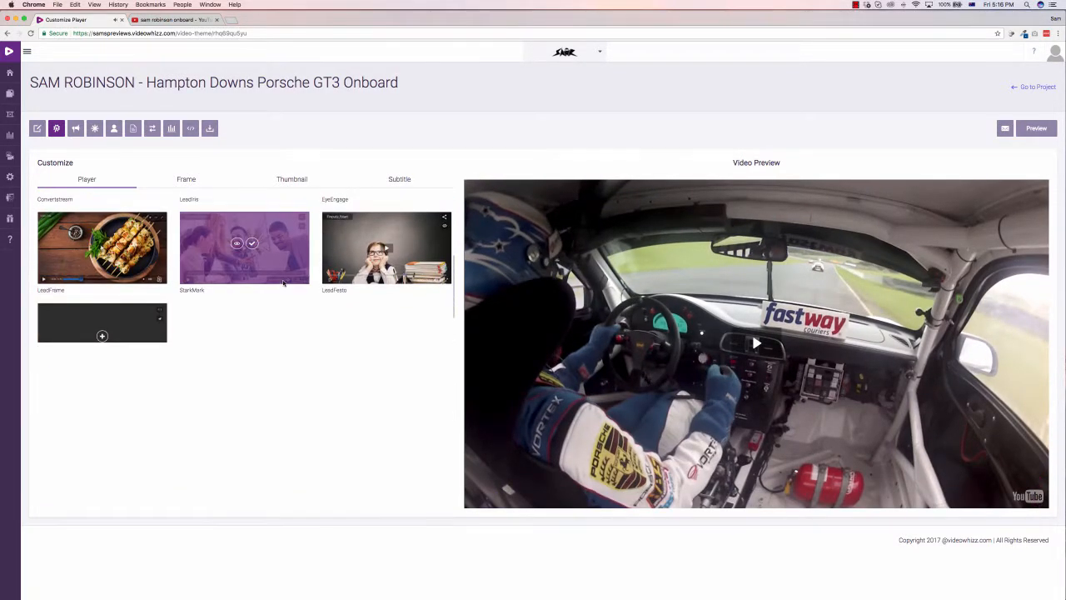
mouse_move(225, 259)
left_click(237, 245)
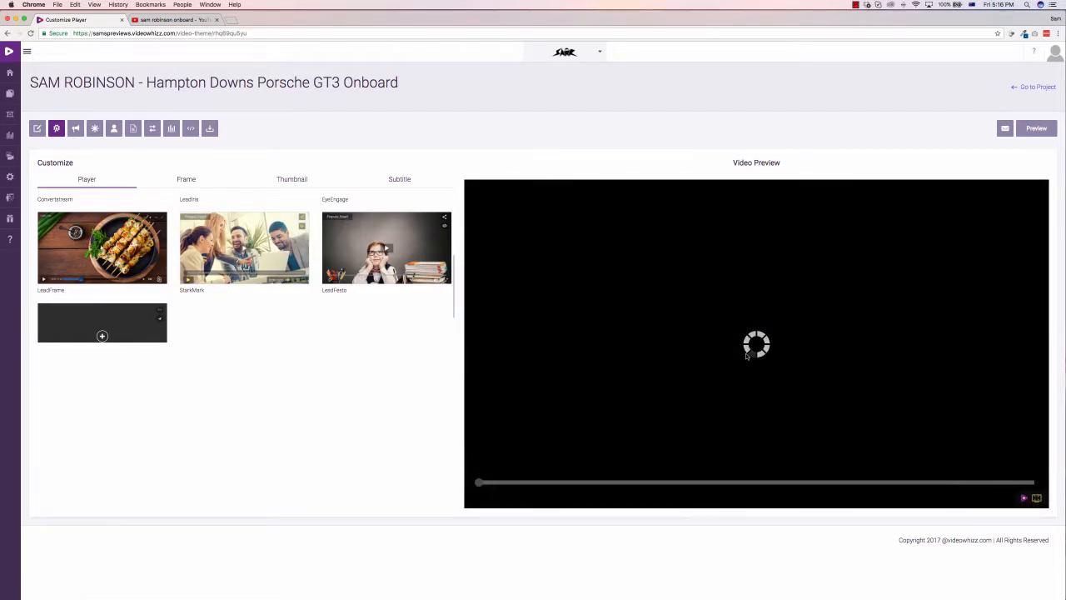
left_click(756, 344)
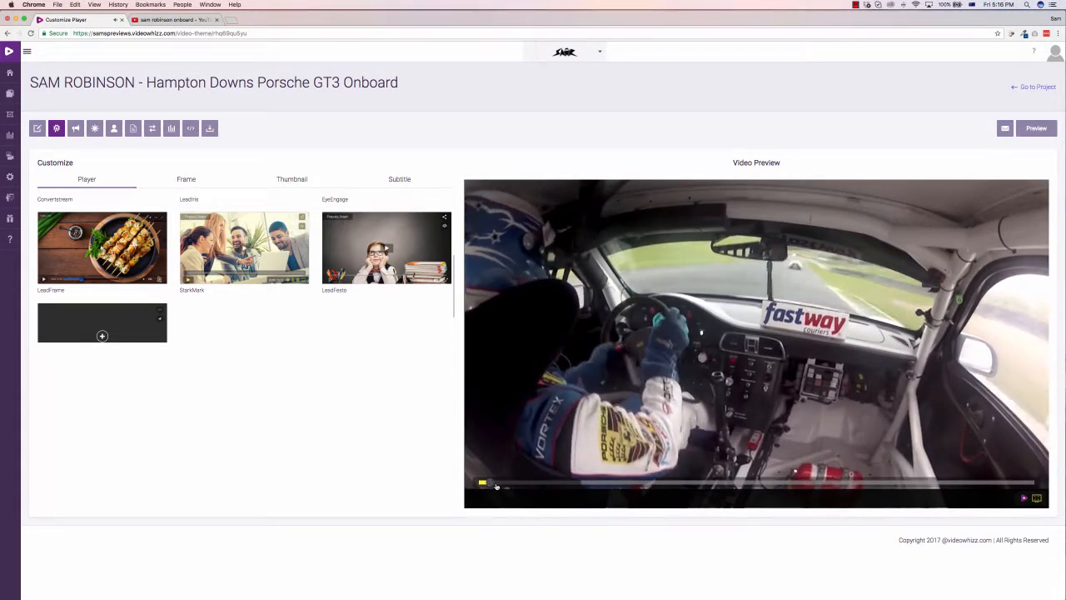
left_click(768, 344)
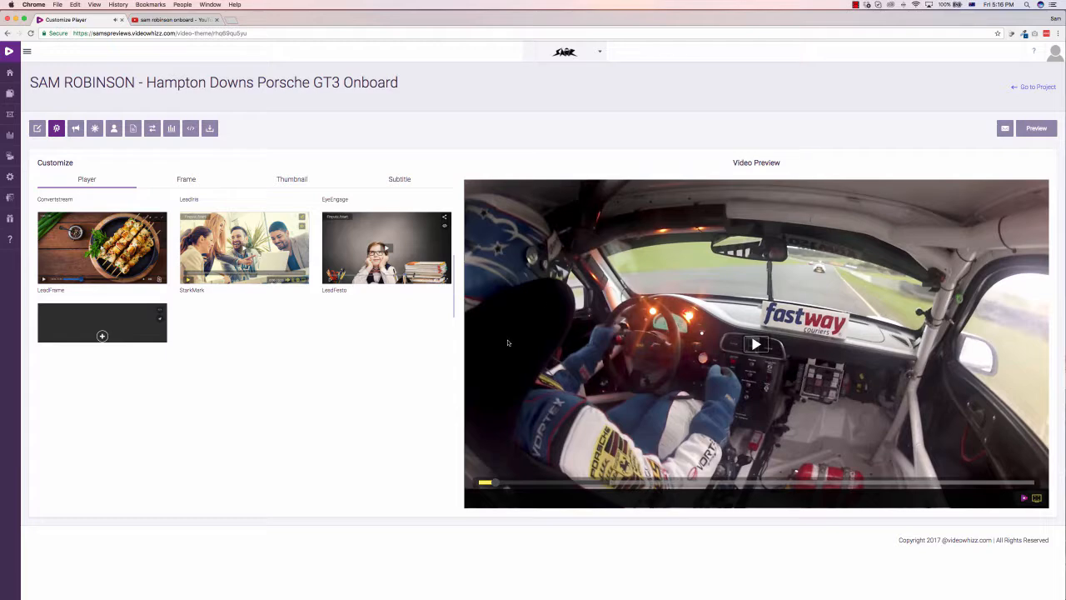
Preview the video in the Laptop 2 frame and browse the other available frames.
left_click(191, 184)
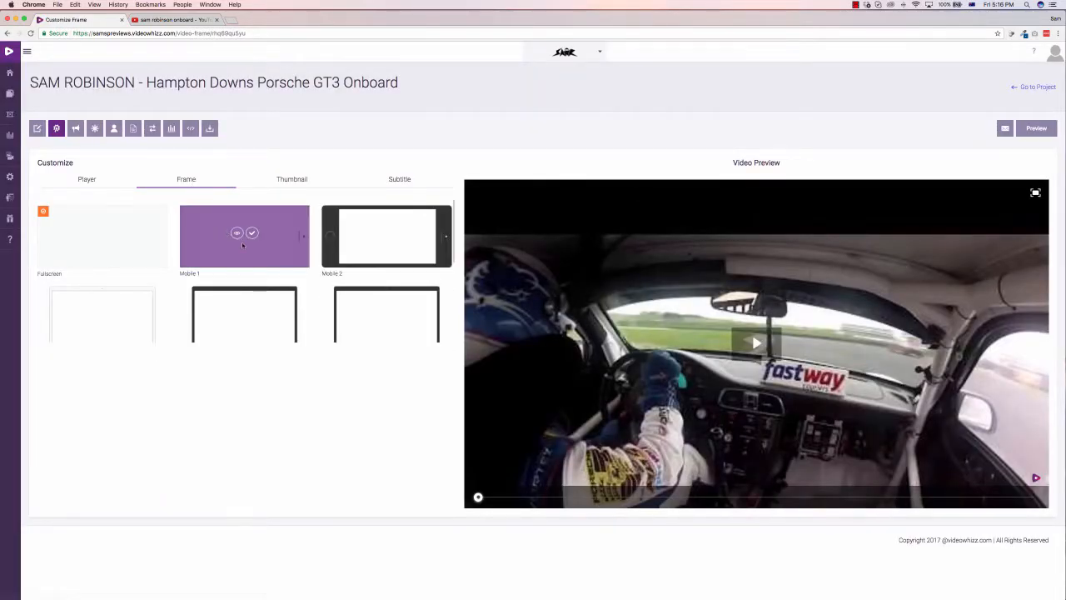
scroll(195, 281, "down", 1)
scroll(196, 281, "down", 1)
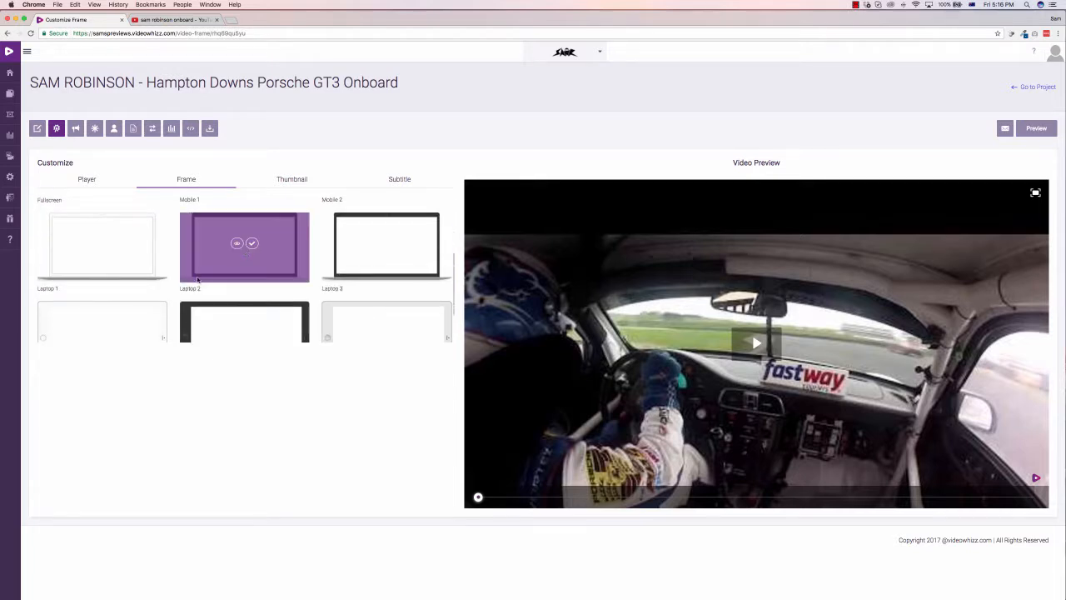
left_click(237, 244)
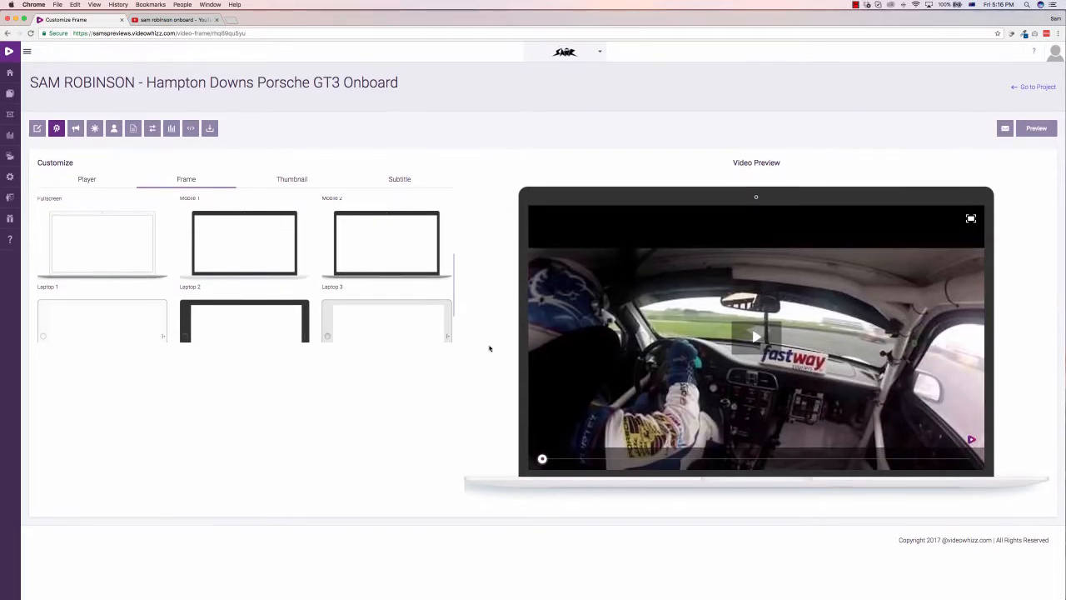
scroll(345, 260, "down", 2)
scroll(345, 261, "down", 2)
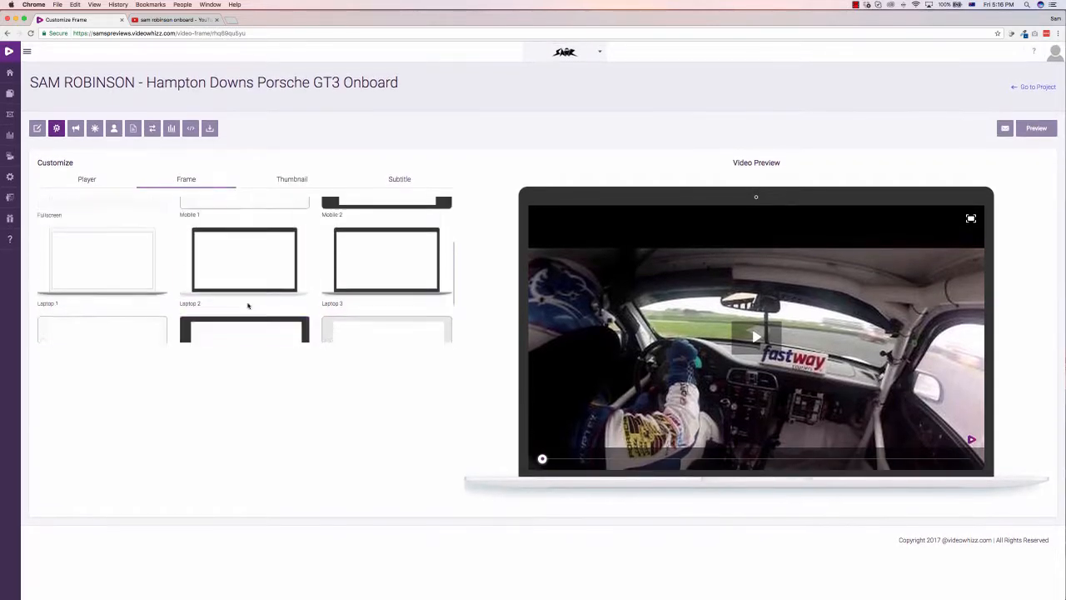
Review the thumbnail options and the .srt subtitle options for the video.
left_click(294, 176)
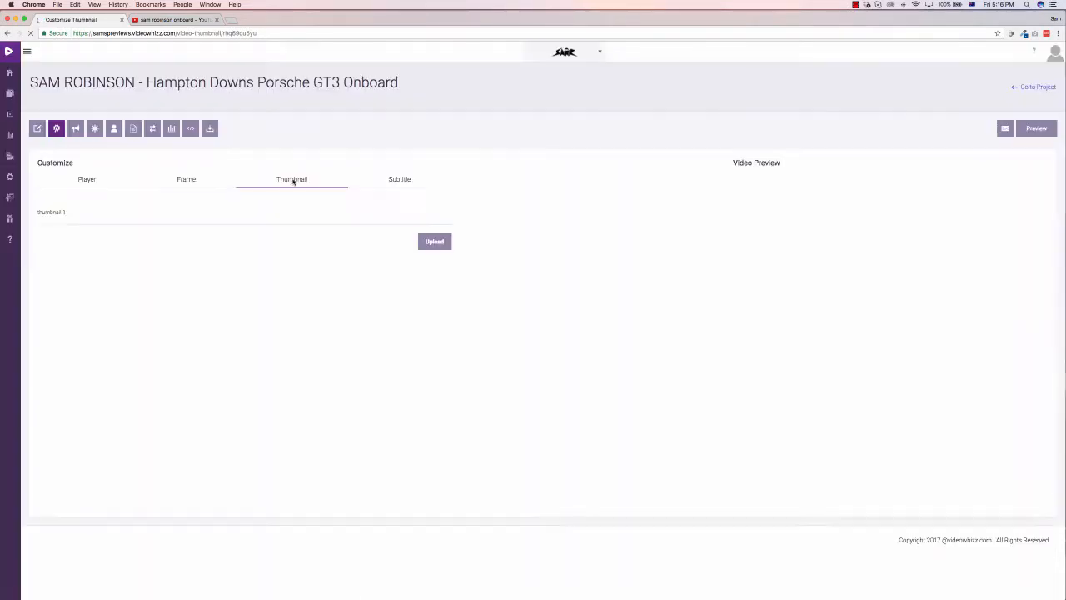
mouse_move(102, 247)
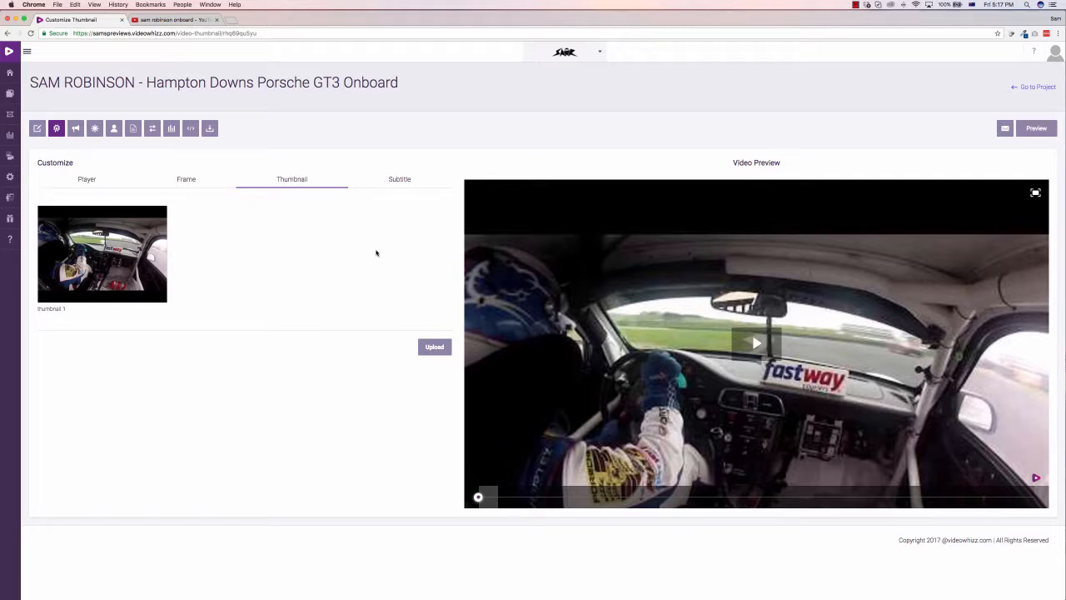
left_click(392, 186)
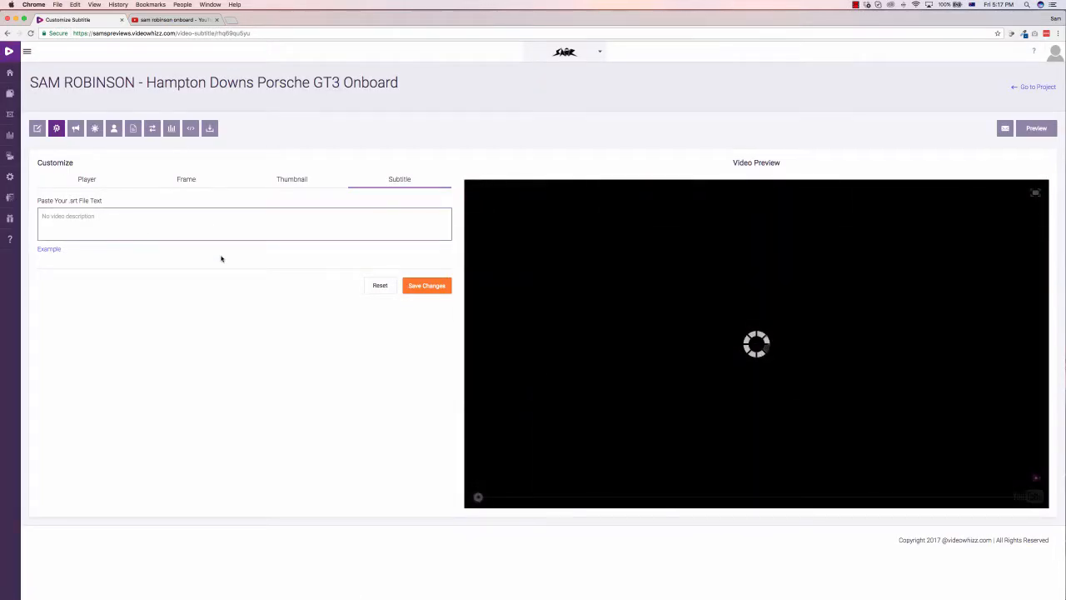
Open the Add App Or Advertise form and browse the templates offered for the Lead App action type.
left_click(75, 128)
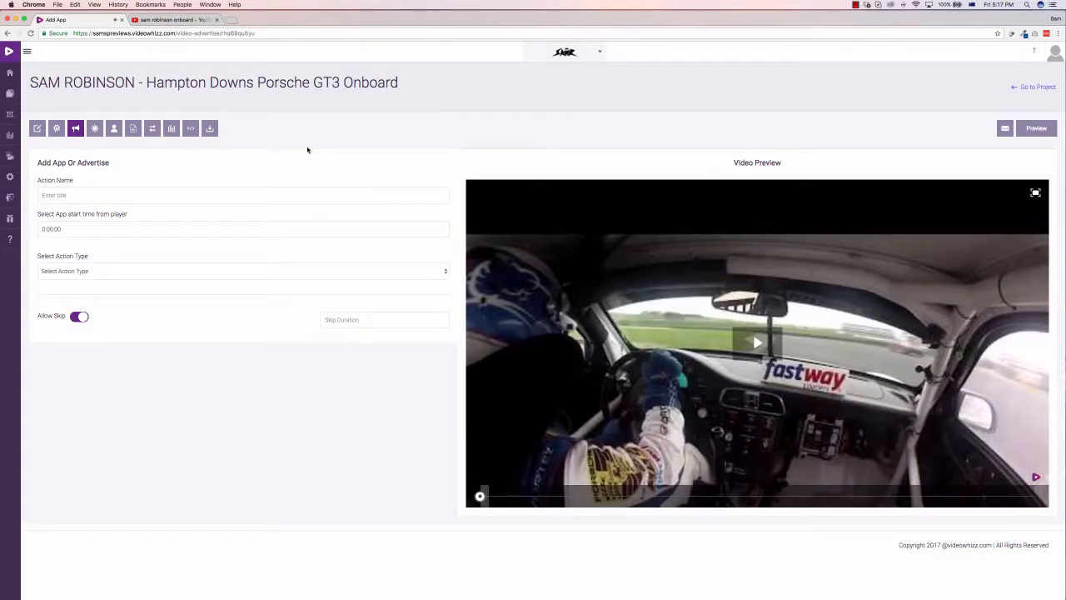
left_click(111, 198)
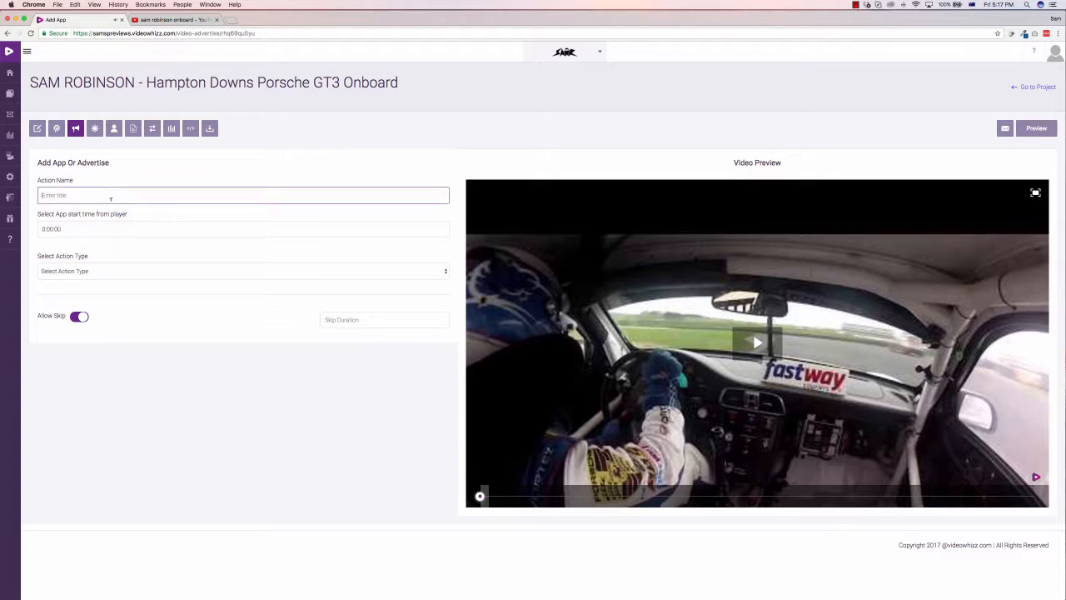
left_click(94, 272)
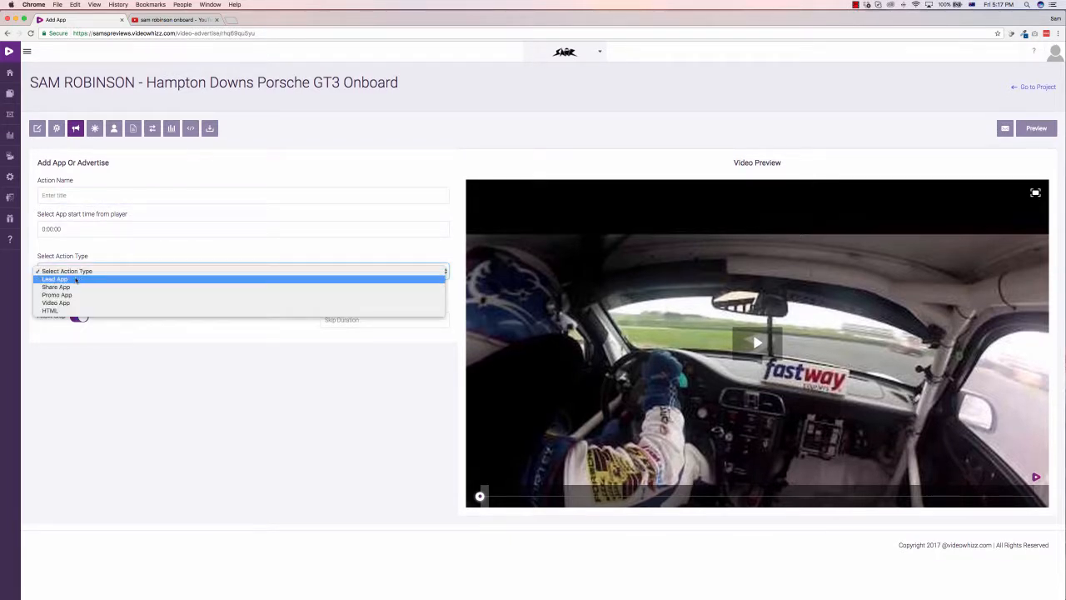
left_click(75, 281)
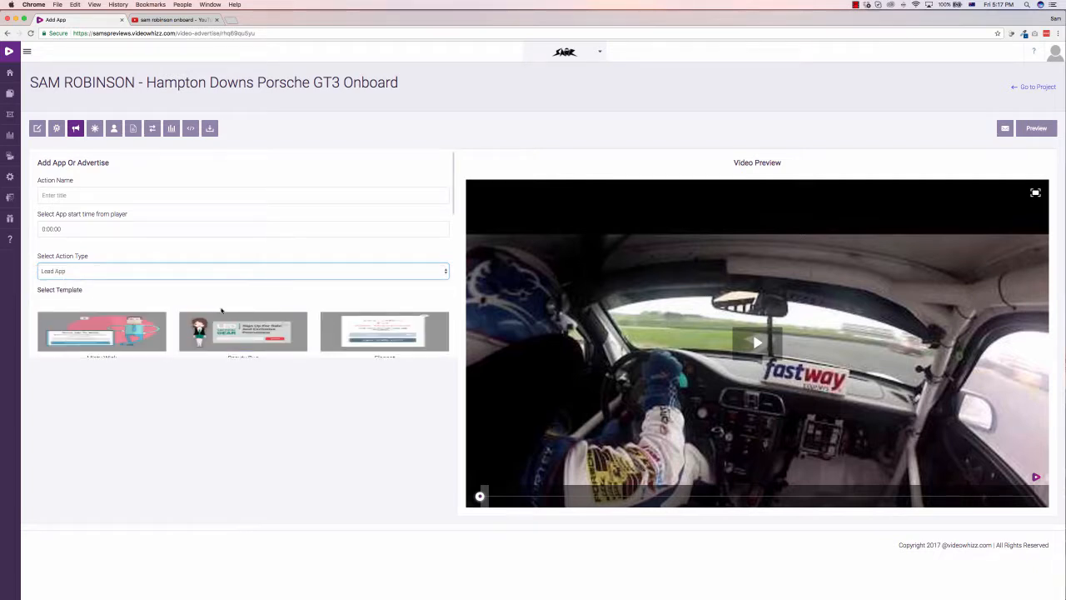
scroll(221, 310, "down", 5)
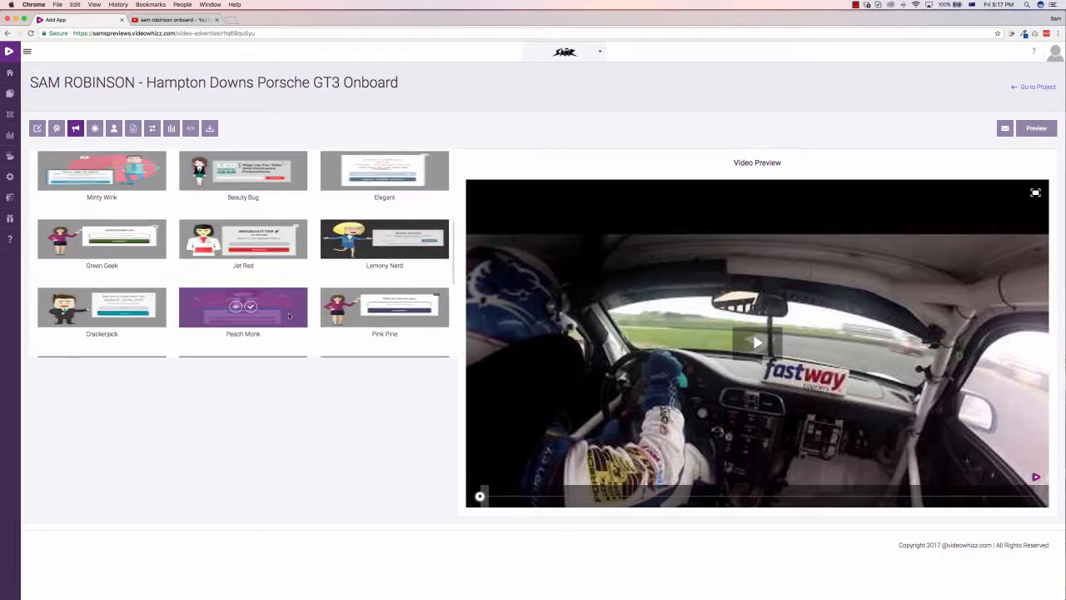
scroll(283, 309, "down", 5)
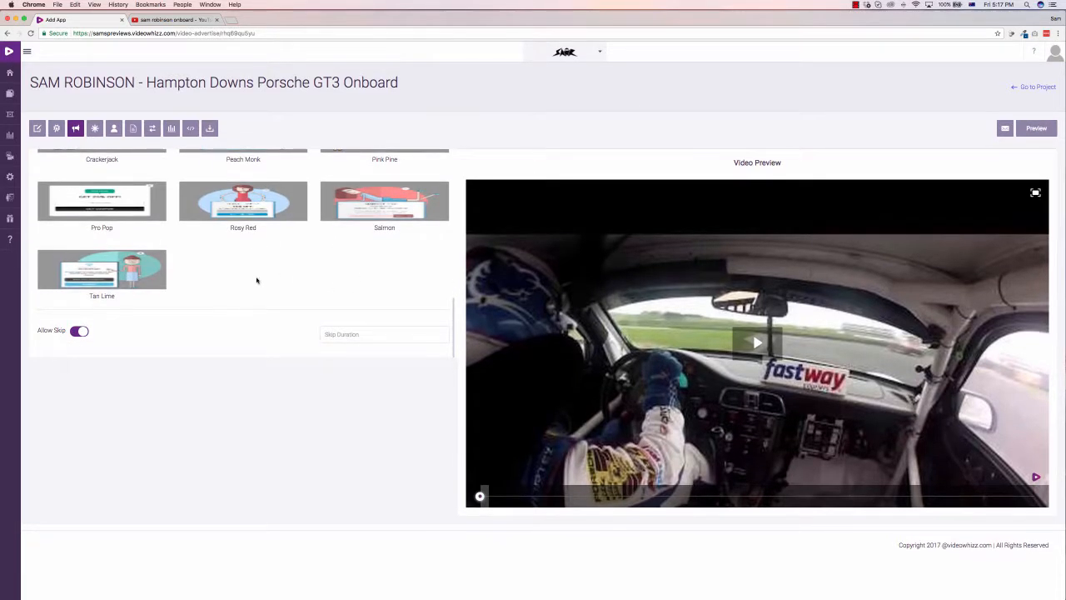
scroll(256, 279, "up", 1)
scroll(257, 280, "up", 10)
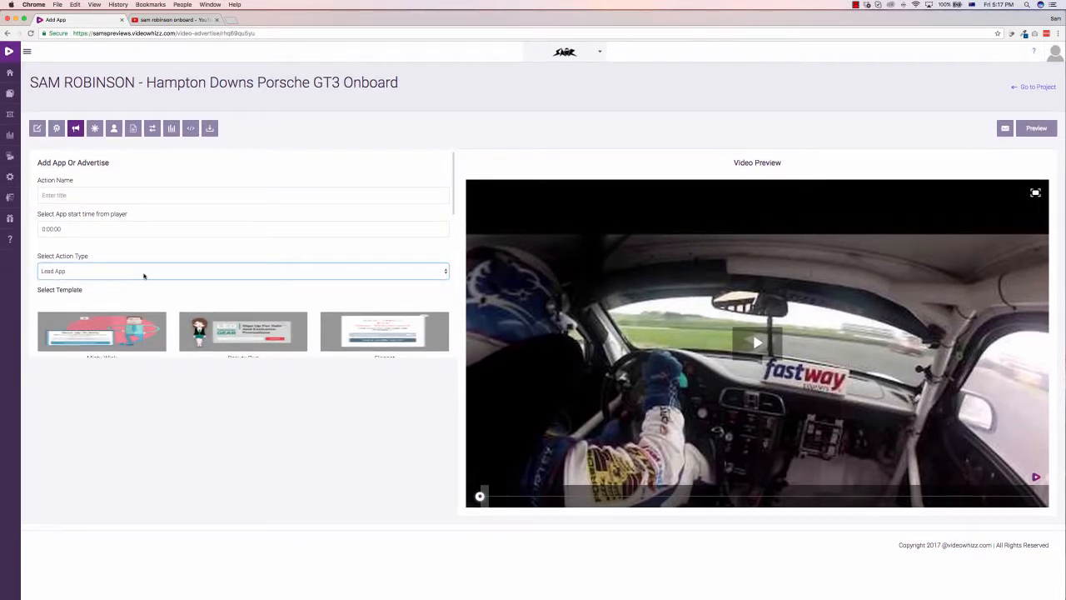
Set the action type to Share App, browse its templates and try to apply the Cool Pie template.
left_click(144, 276)
left_click(180, 279)
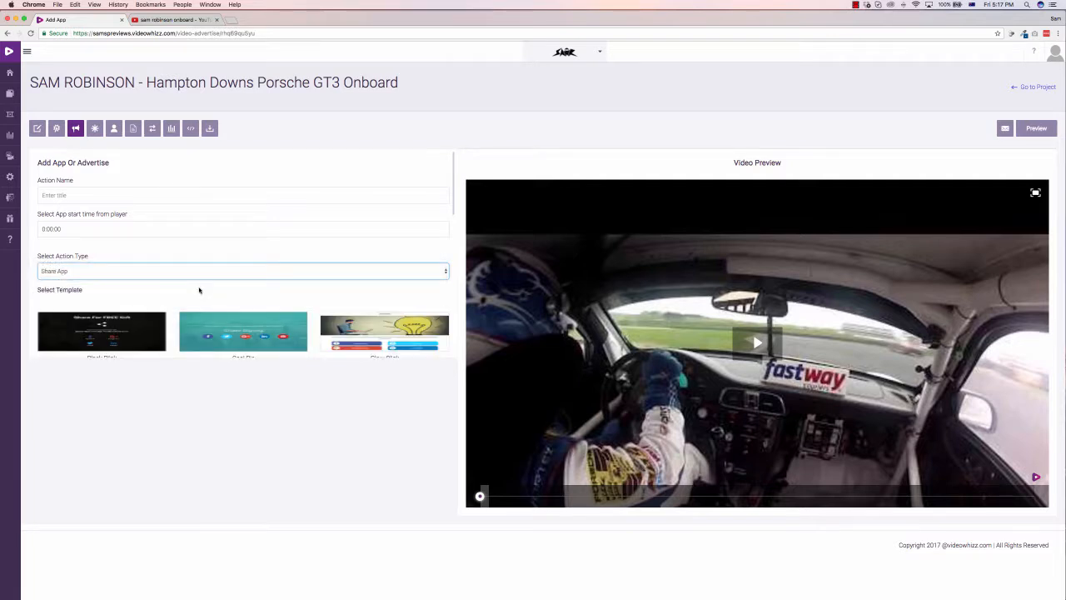
scroll(199, 290, "down", 3)
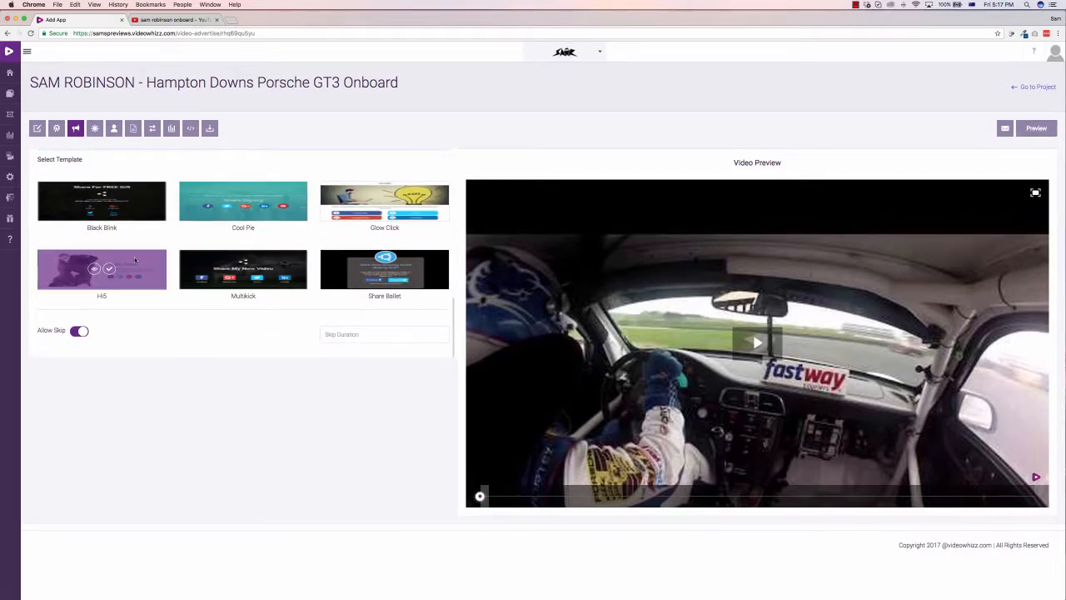
scroll(135, 261, "up", 2)
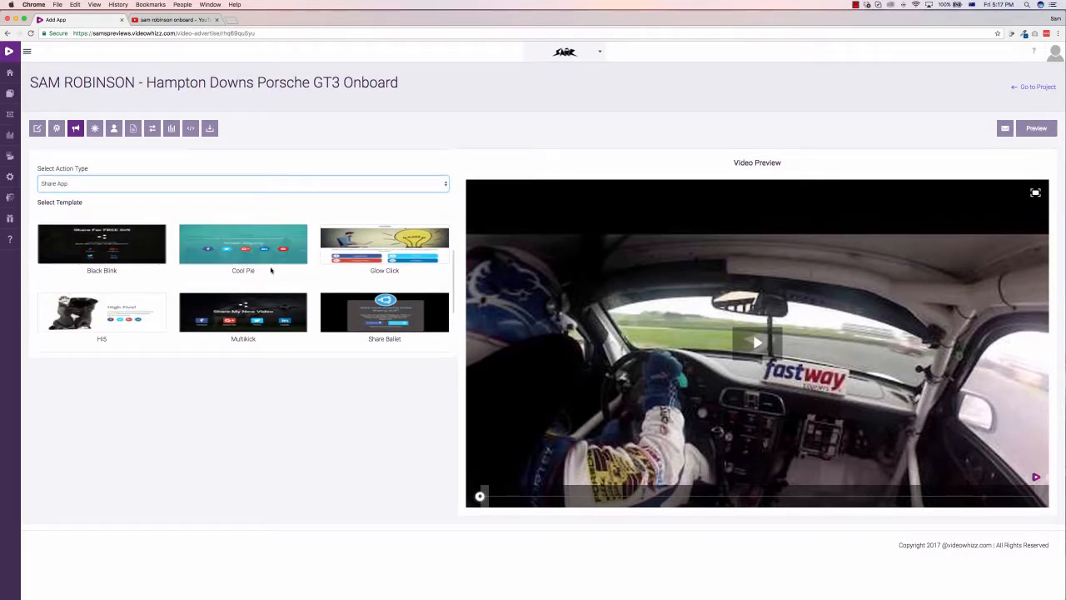
mouse_move(249, 247)
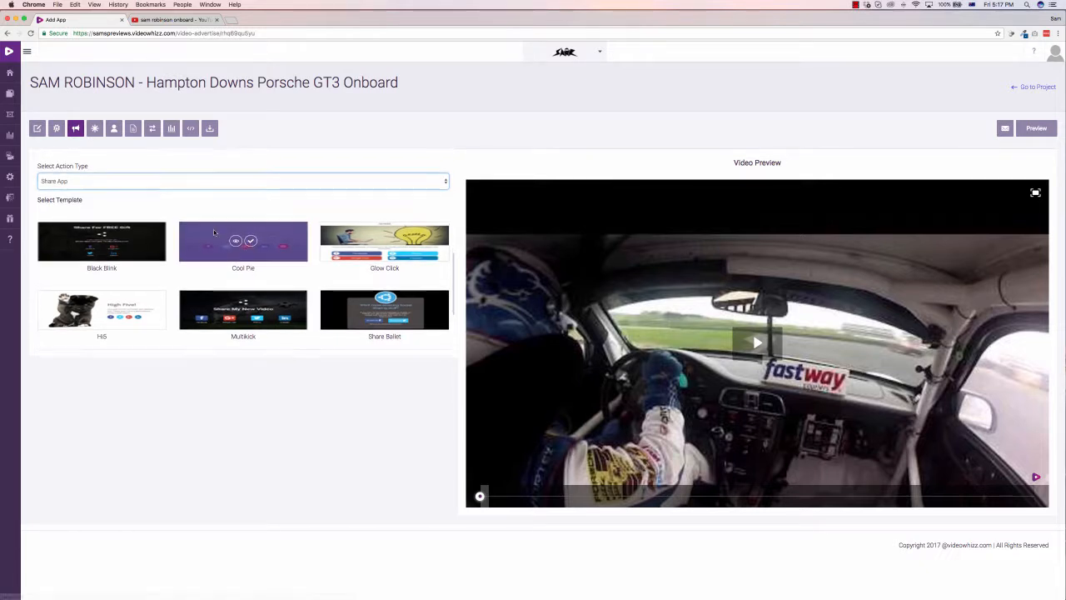
scroll(306, 280, "down", 1)
scroll(258, 274, "up", 2)
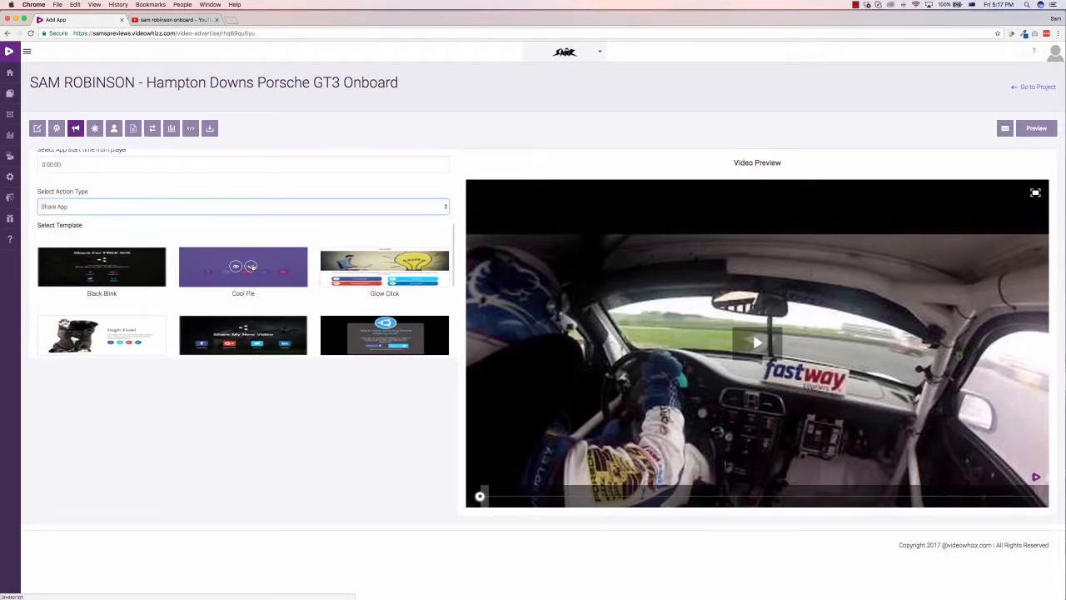
left_click(250, 267)
left_click(613, 82)
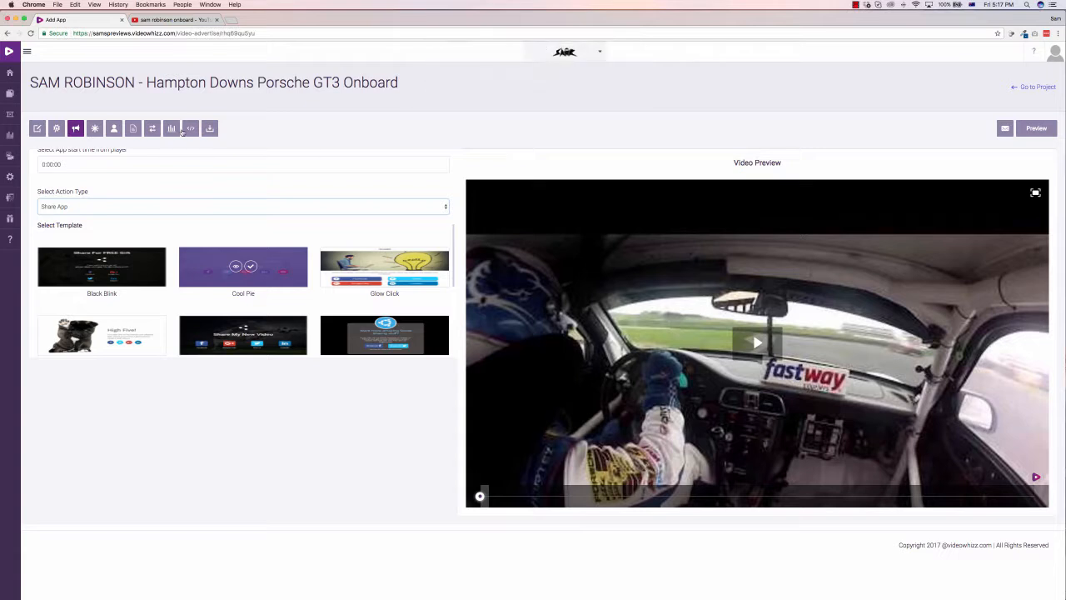
Name the action "Demo" and apply the Cool Pie template to open it for editing.
left_click(113, 194)
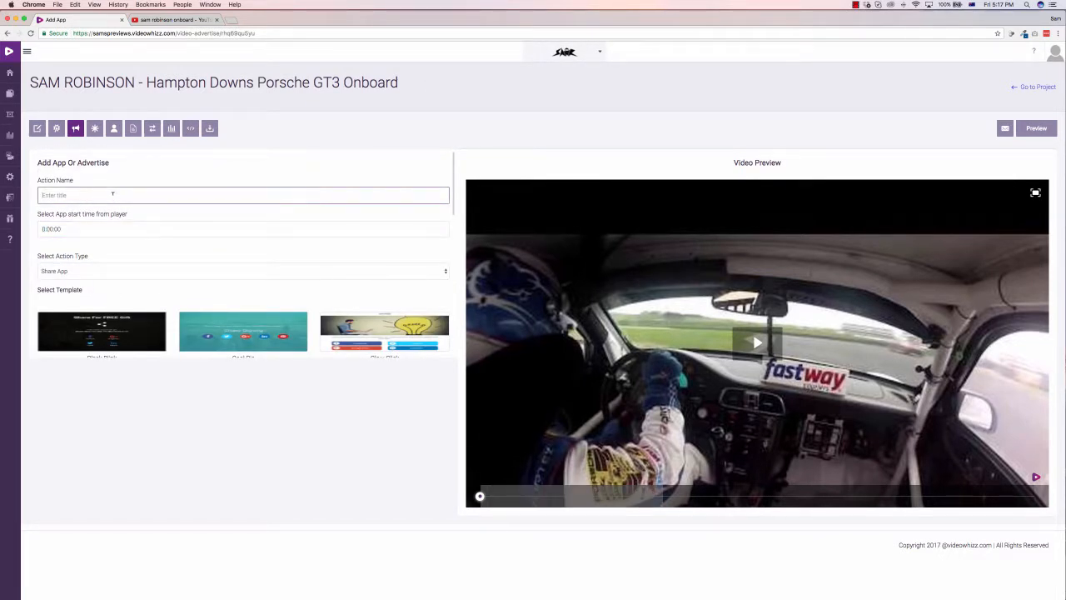
type("Demo")
key("Tab")
scroll(171, 200, "down", 1)
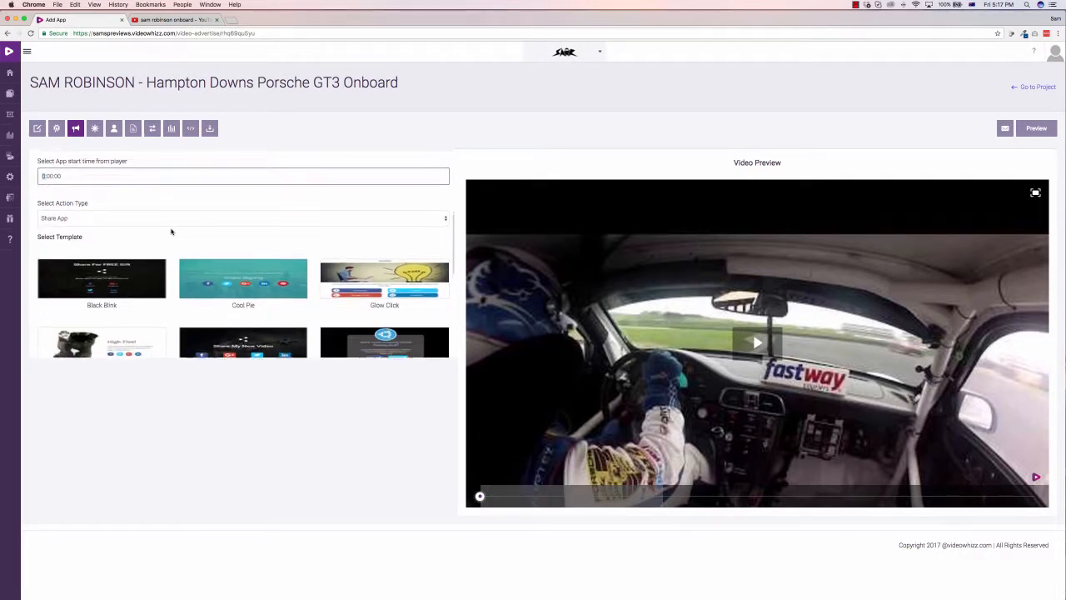
left_click(252, 275)
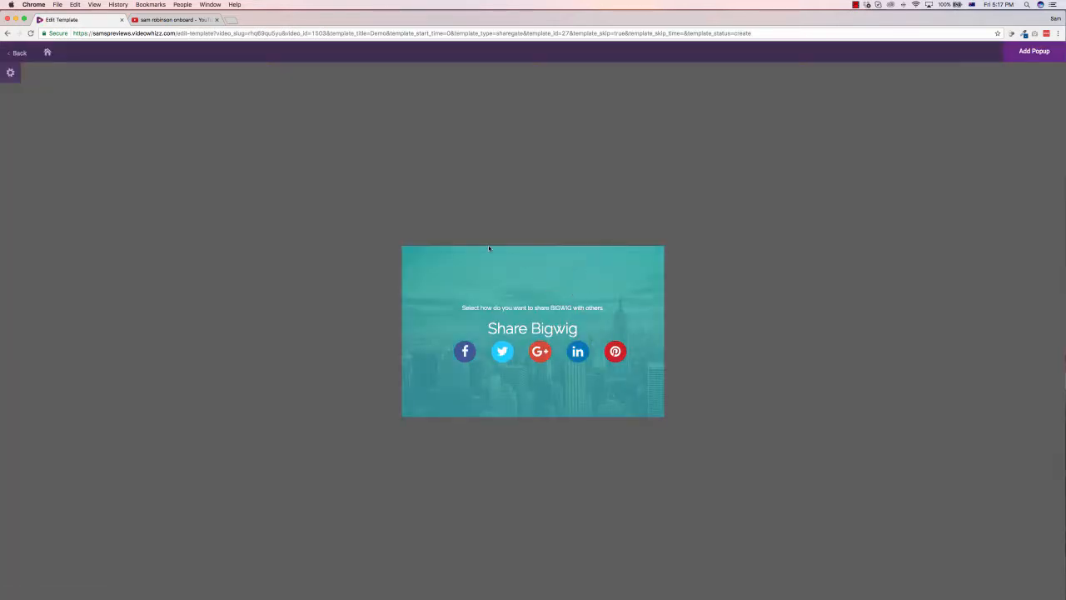
Replace the share popup's "Share Bigwig" heading with "Demo Text".
left_click(521, 327)
left_click_drag(578, 328, 474, 321)
type("Demo Text")
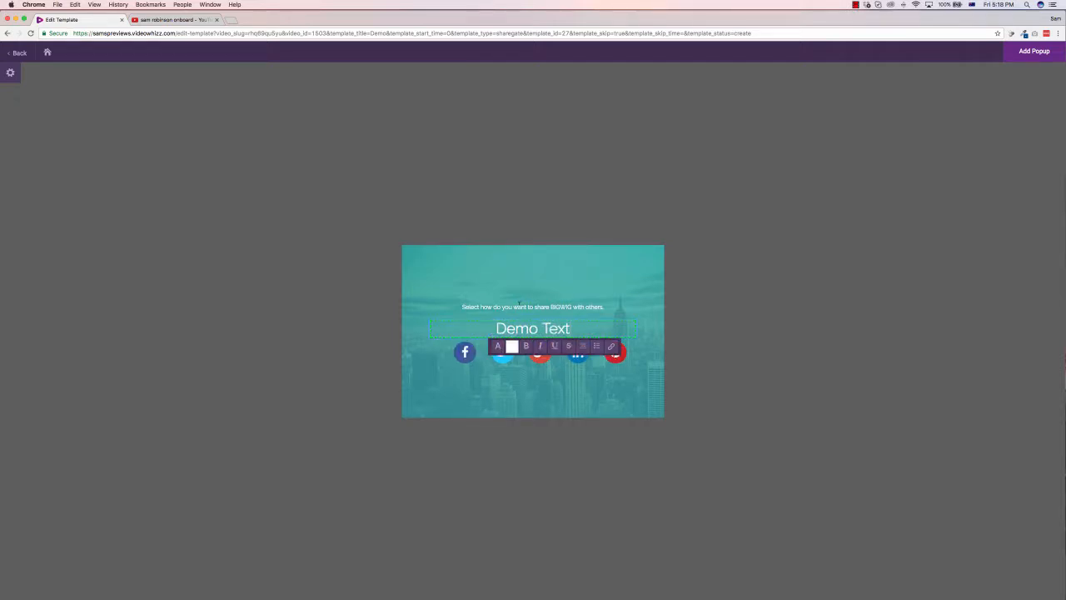
Replace the small line above the popup's heading with "Please share this video!".
left_click(519, 303)
key("super+a")
type("Ple")
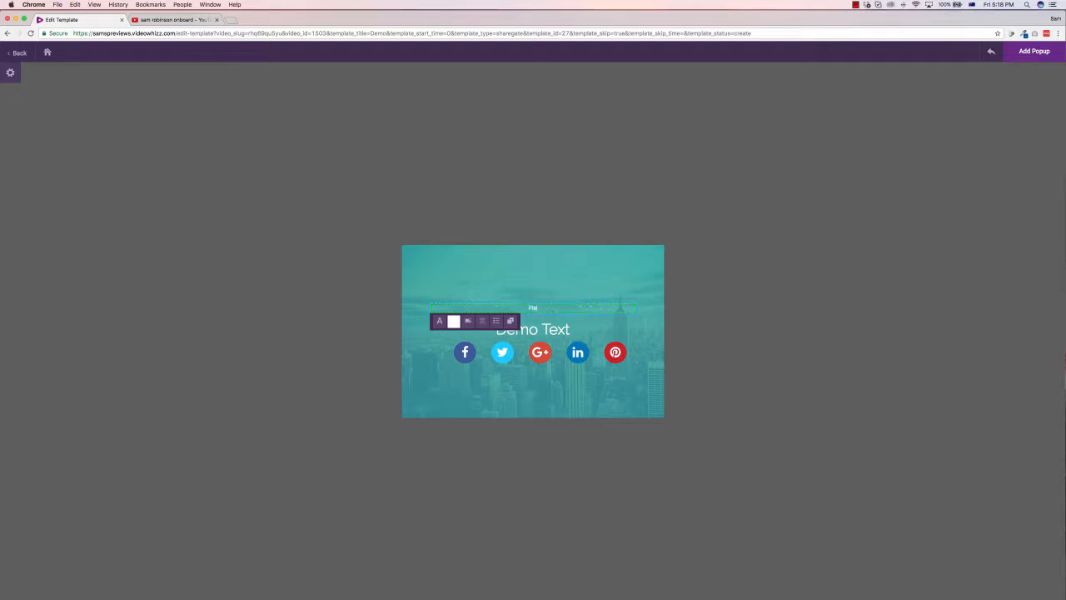
type("ase share this video!")
left_click(564, 274)
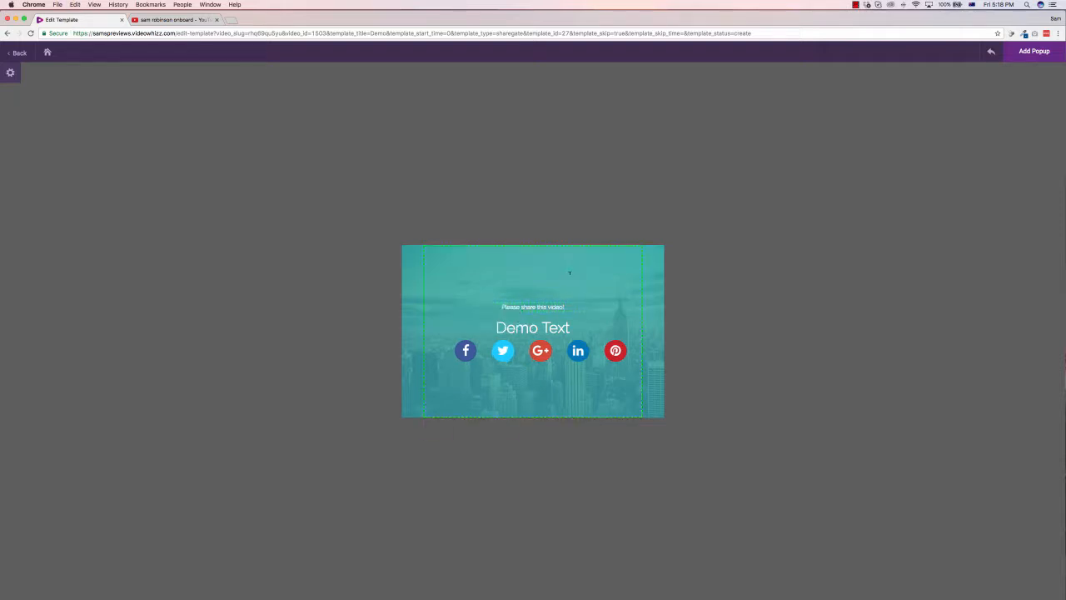
left_click(411, 307)
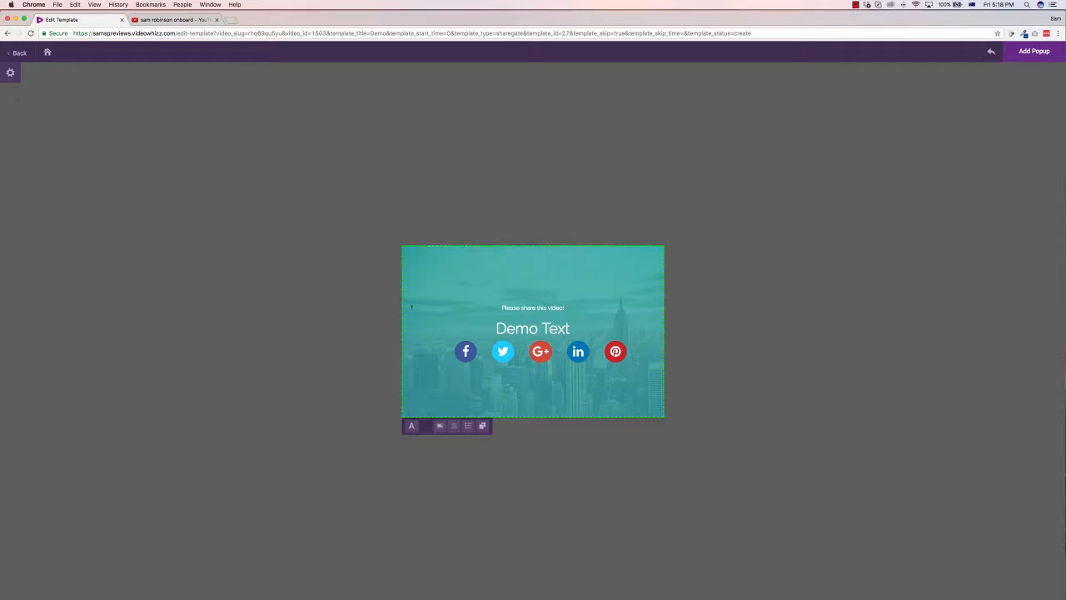
Upload an image and set it as the share popup's background image.
left_click(440, 426)
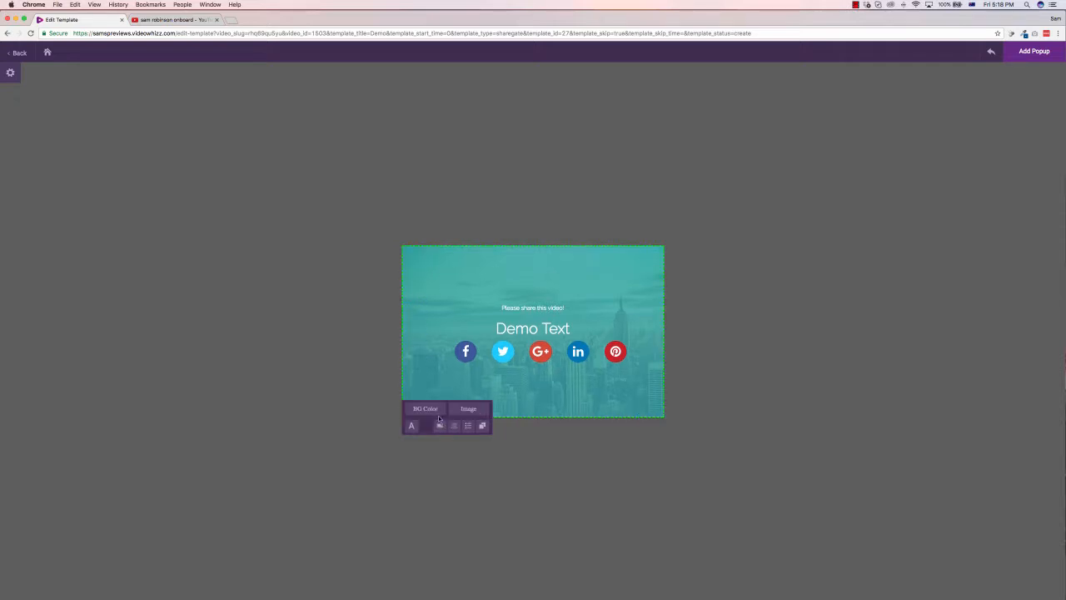
left_click(458, 409)
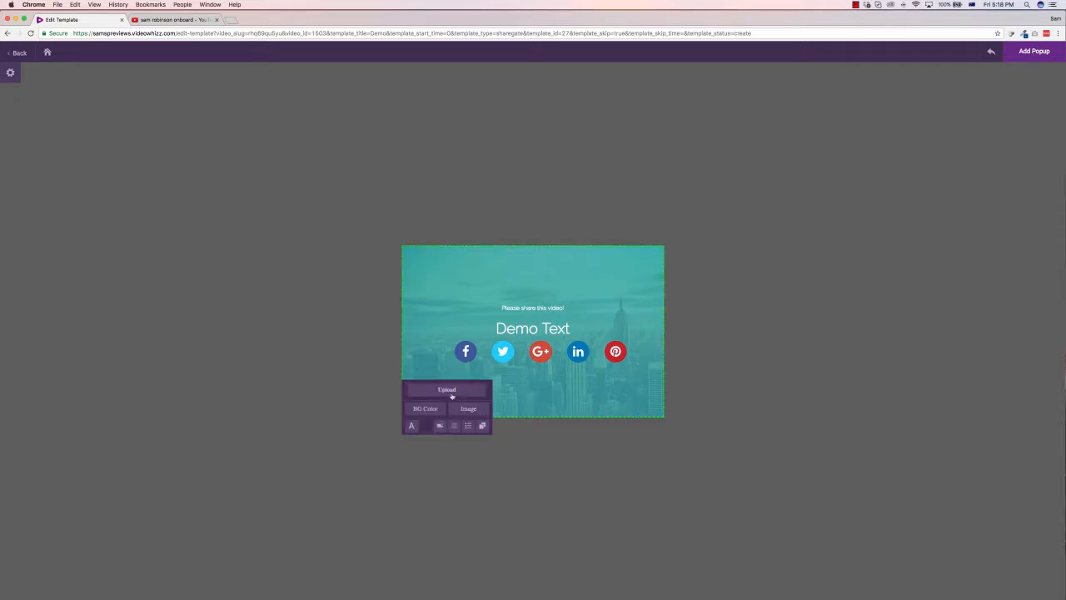
left_click(451, 396)
double_click(523, 87)
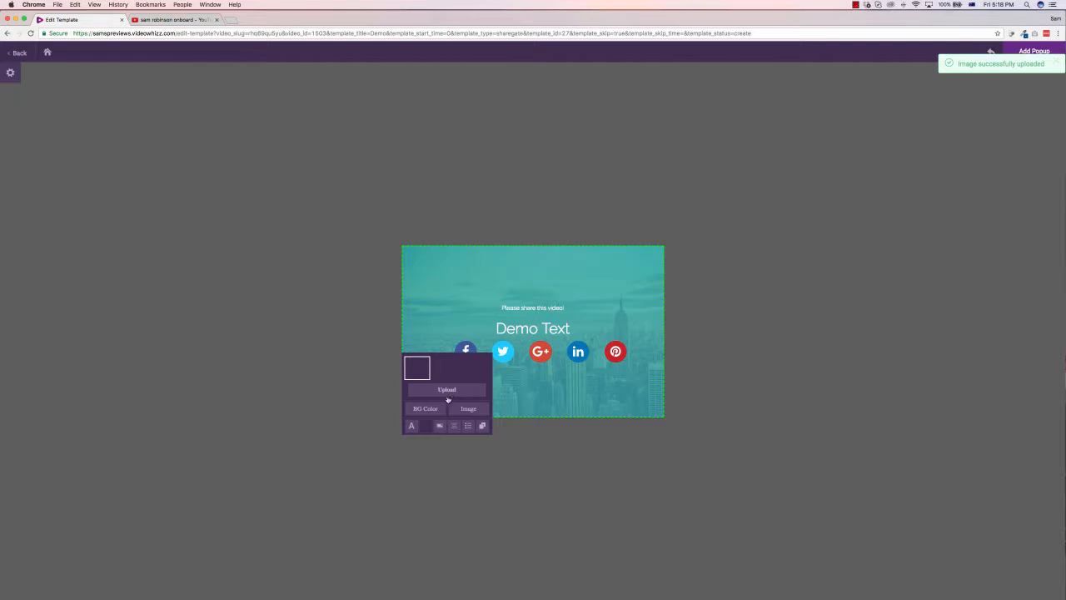
left_click(418, 369)
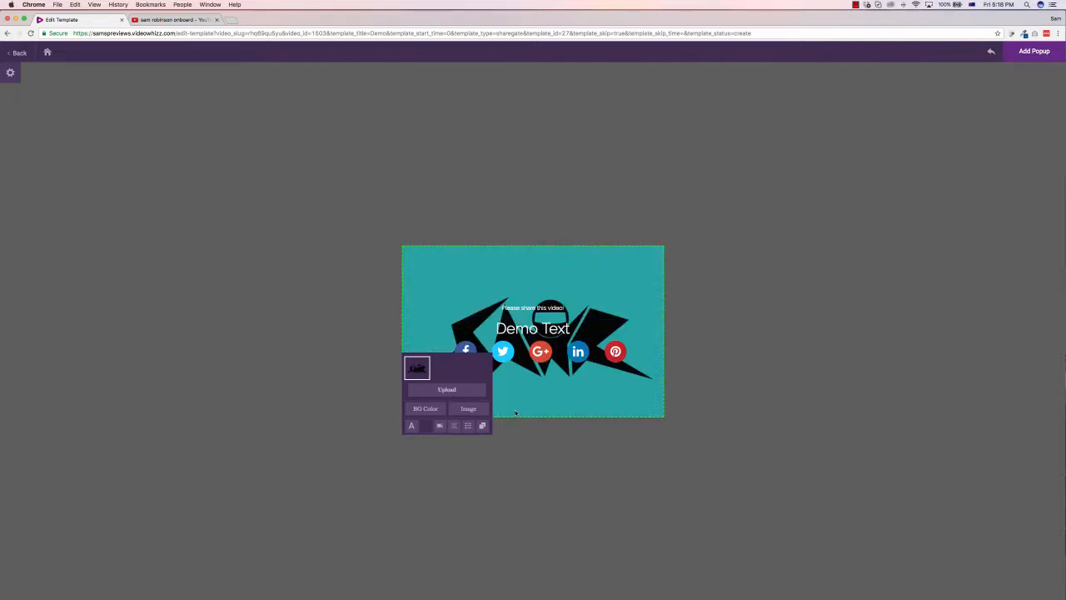
Give the popup a line border in colour CCFFDA at the maximum border width and add the popup to the video.
left_click(423, 409)
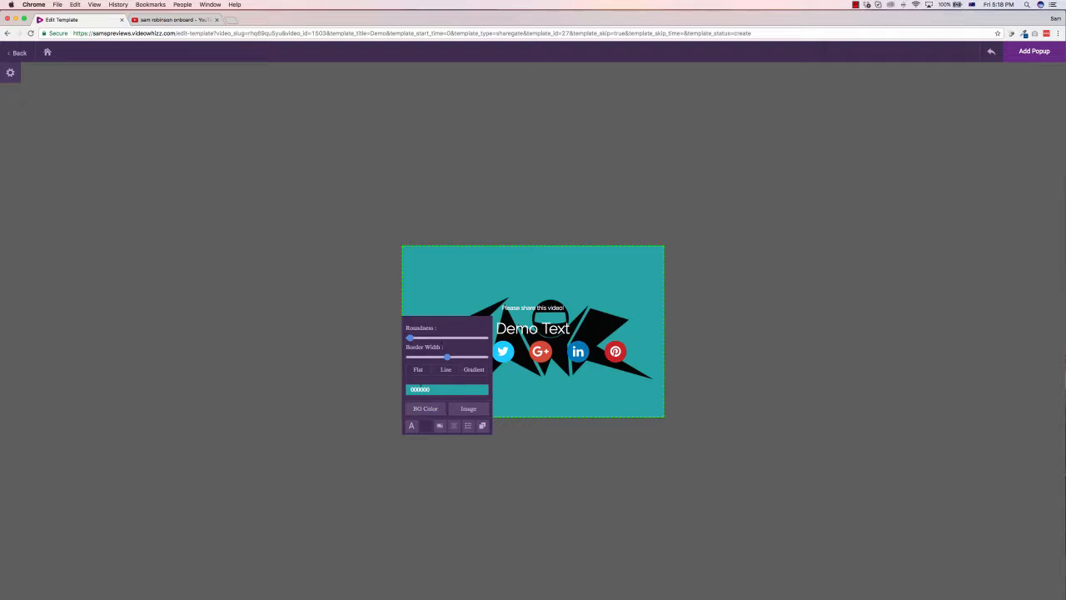
left_click(447, 389)
left_click(479, 416)
left_click(439, 419)
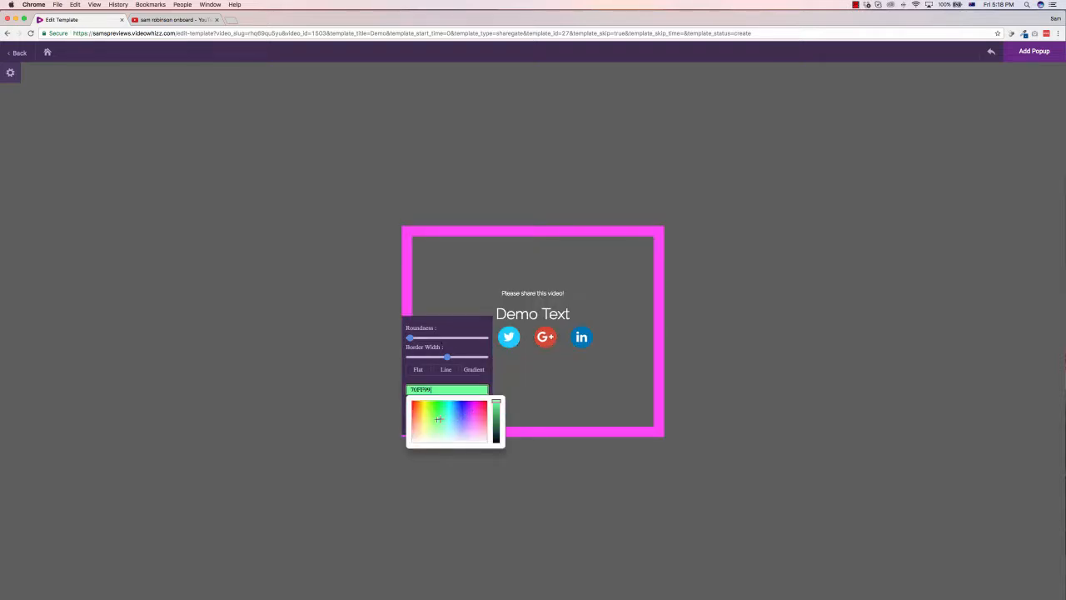
left_click(429, 434)
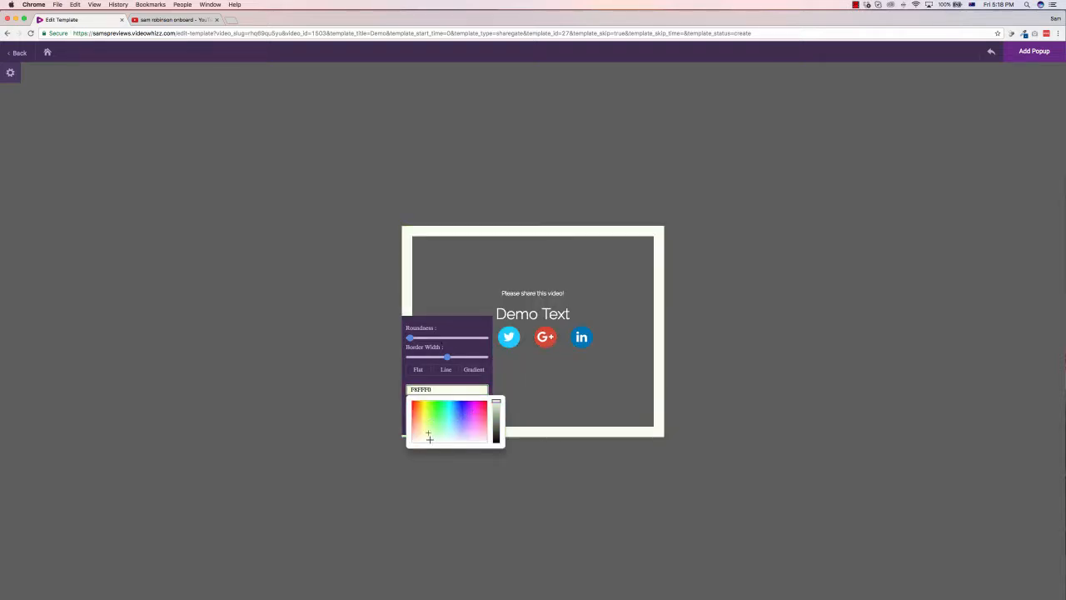
left_click(430, 439)
left_click_drag(447, 358, 485, 359)
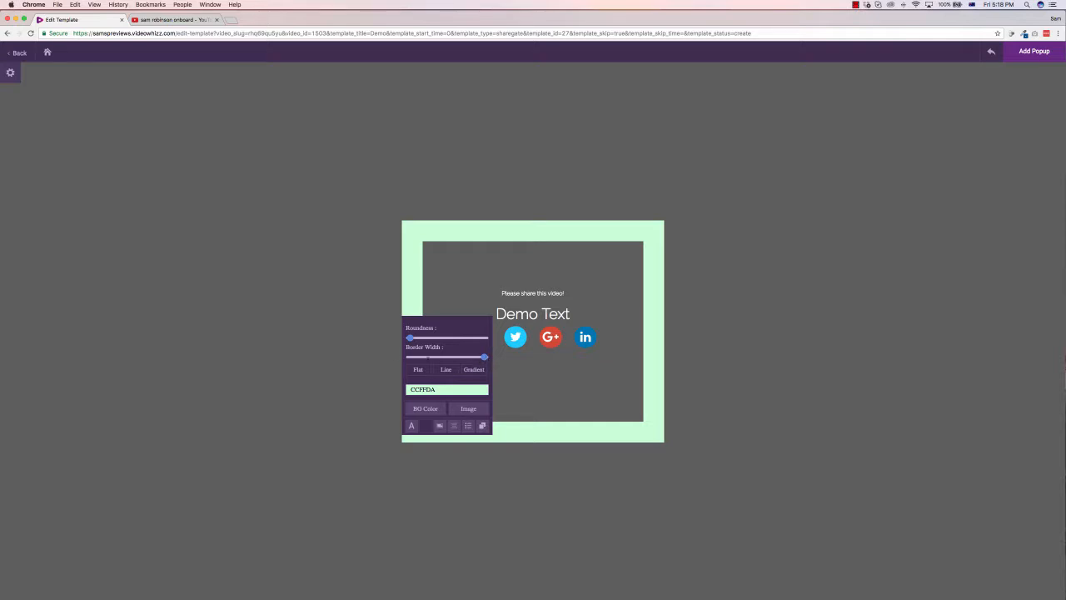
left_click(582, 371)
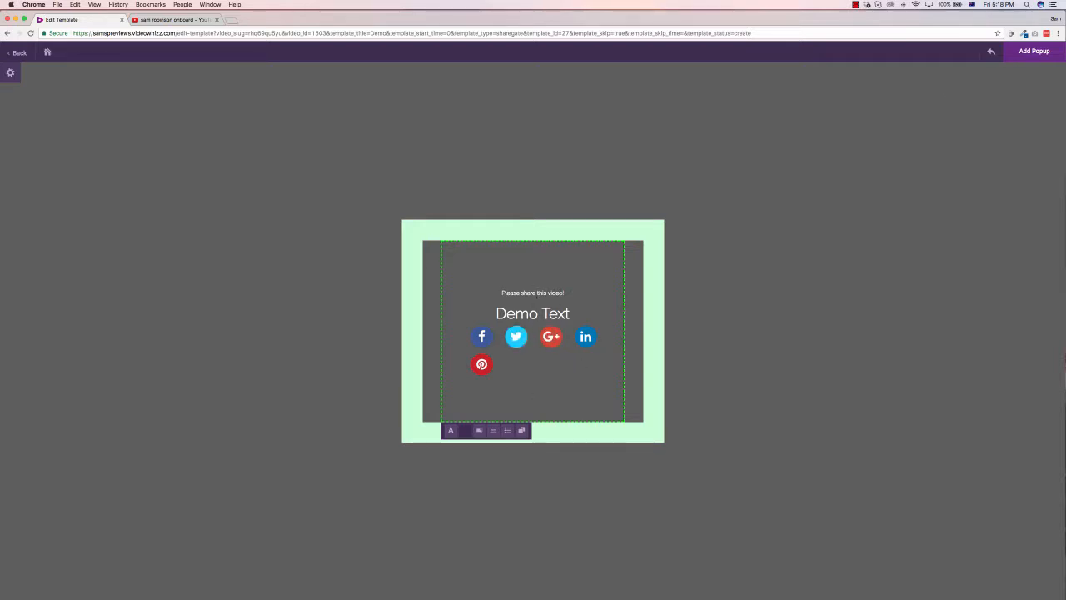
left_click(1031, 52)
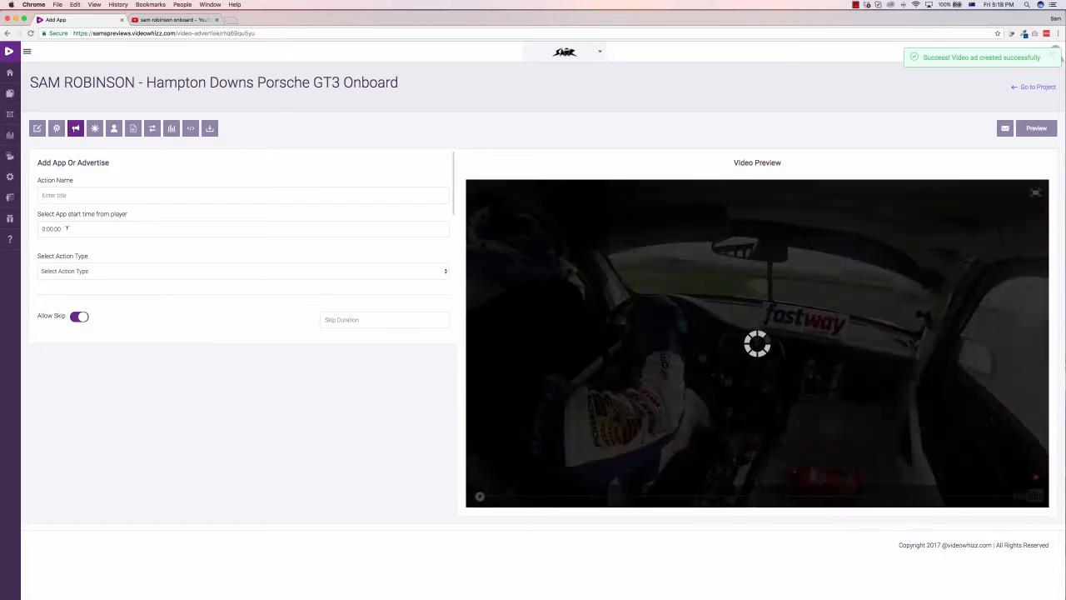
Set the app start time on the blank action form to 0:00:03.
left_click(64, 228)
double_click(64, 228)
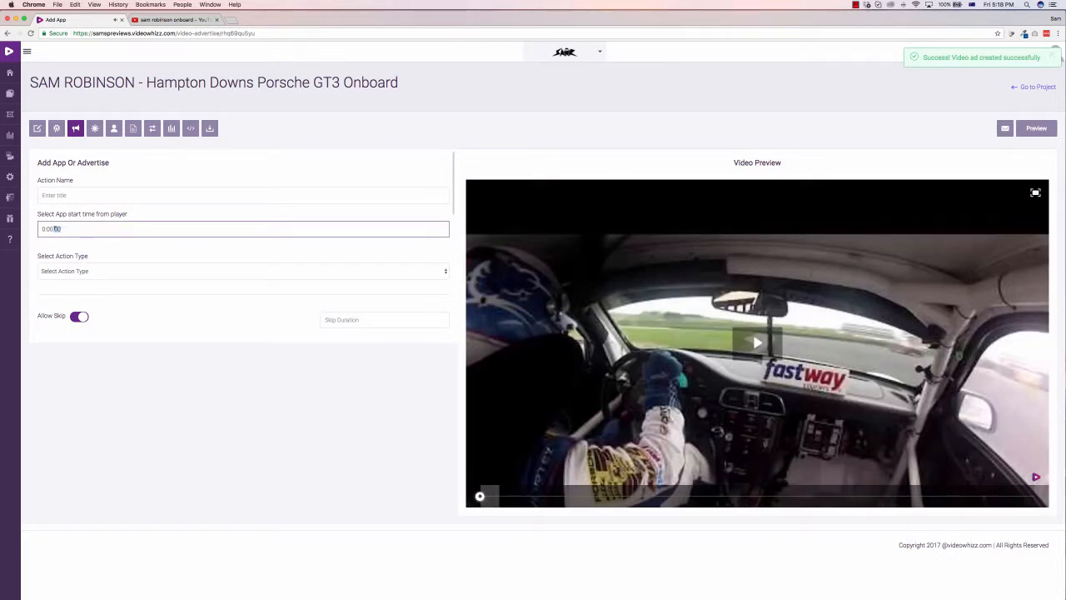
left_click(142, 408)
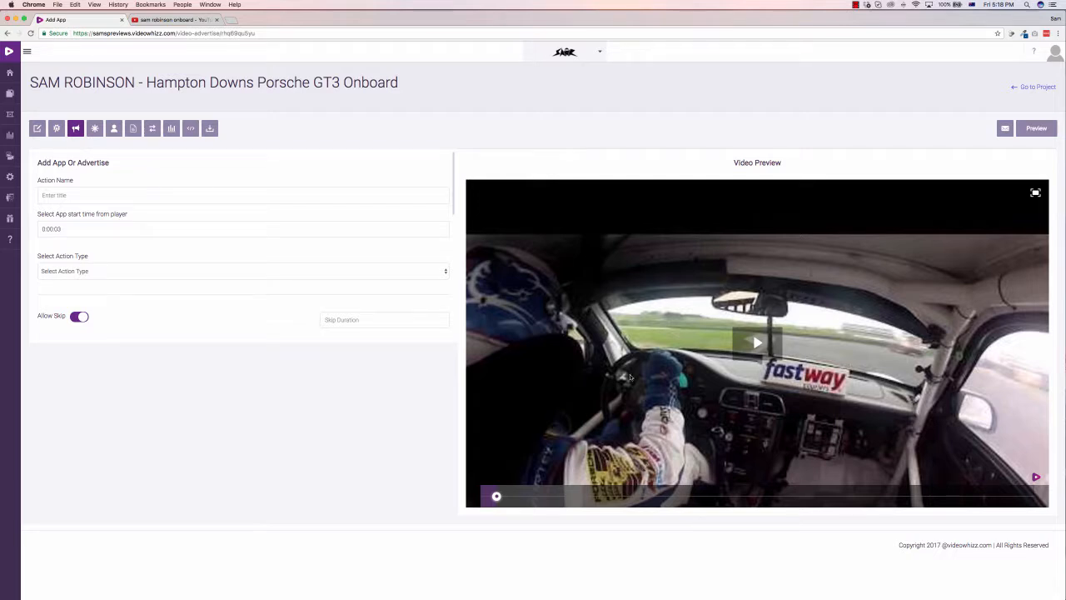
Preview the video with its share popup, dismiss the popup and close the preview.
left_click(1036, 127)
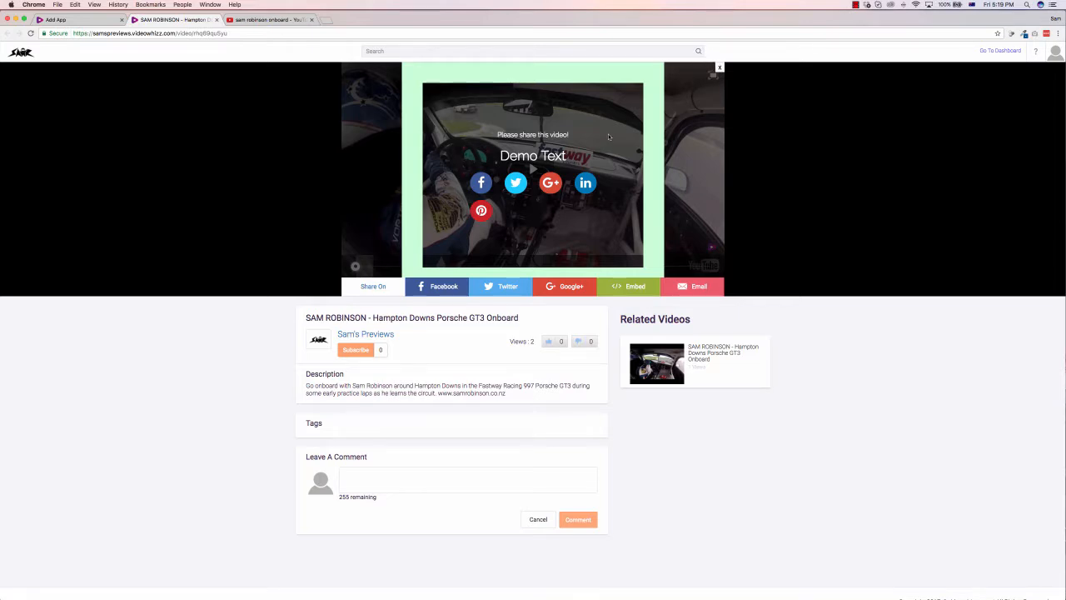
left_click(720, 68)
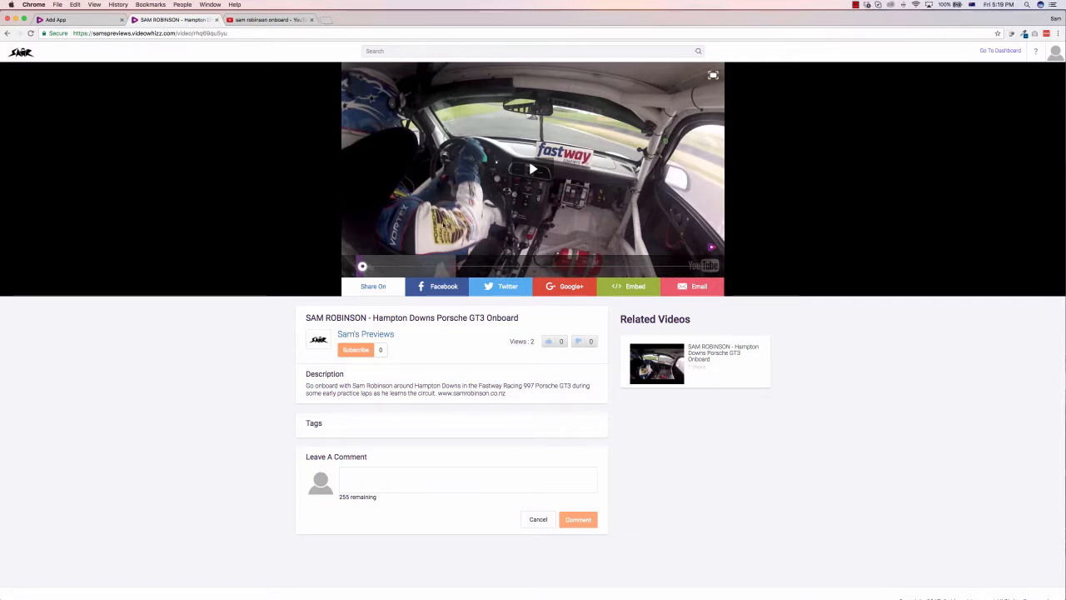
left_click(216, 19)
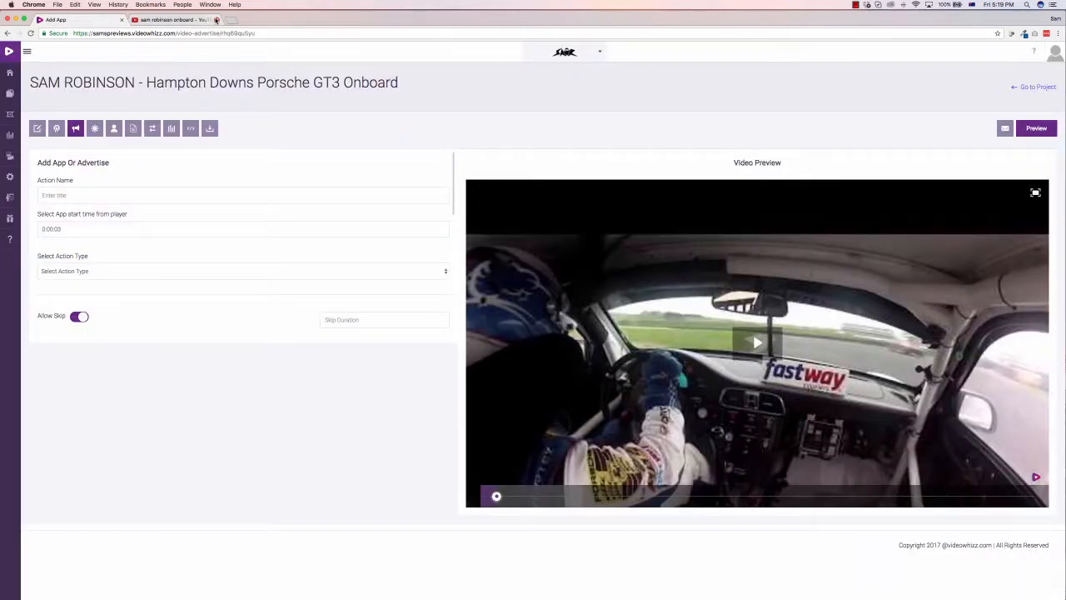
Open the video's annotation settings, name the action "See my official website here" and copy that name.
left_click(95, 129)
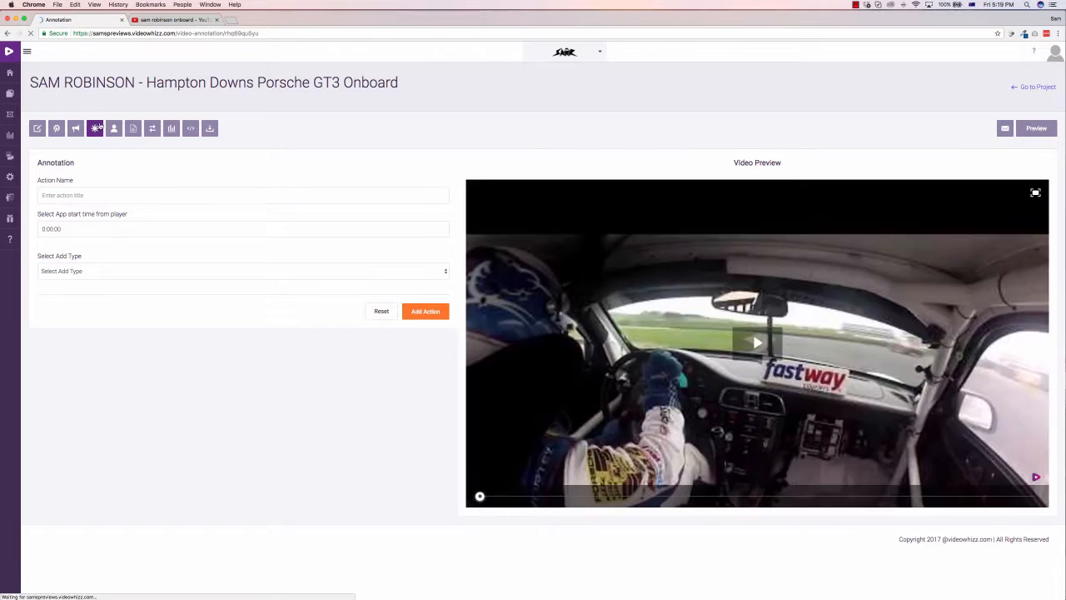
left_click(150, 194)
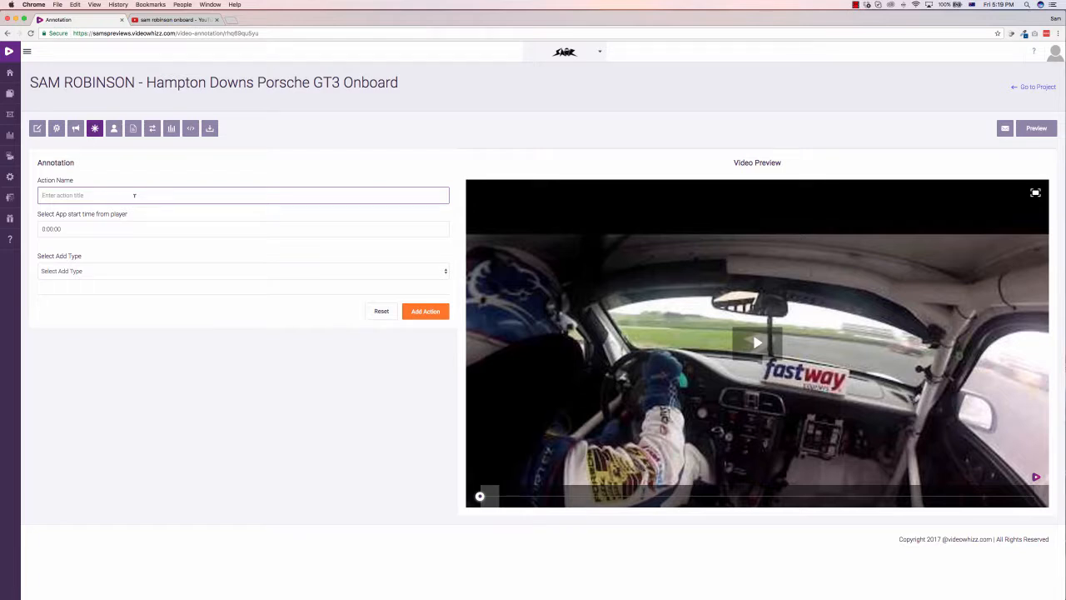
type("Sel")
key("super+a")
key("super+c")
Look over the Image annotation options and set the annotation type to Text.
left_click(115, 272)
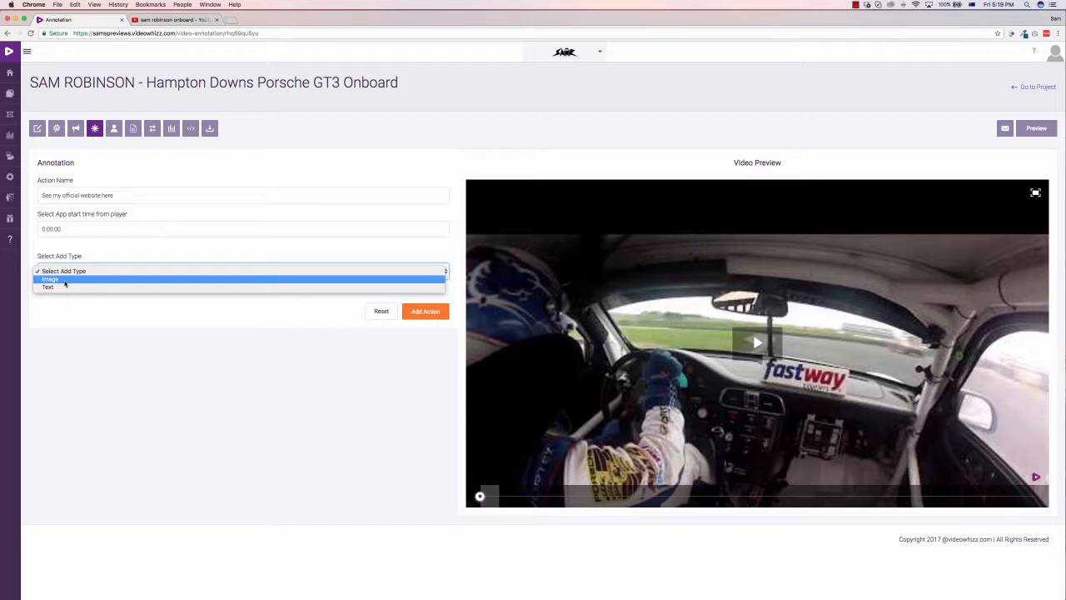
left_click(65, 281)
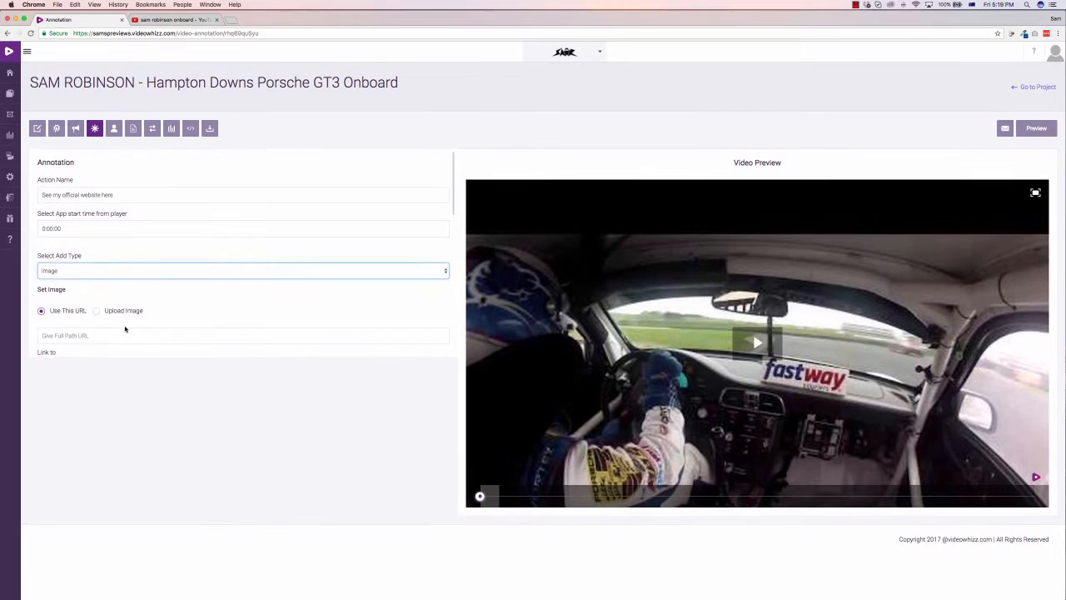
scroll(126, 331, "down", 2)
scroll(103, 244, "up", 2)
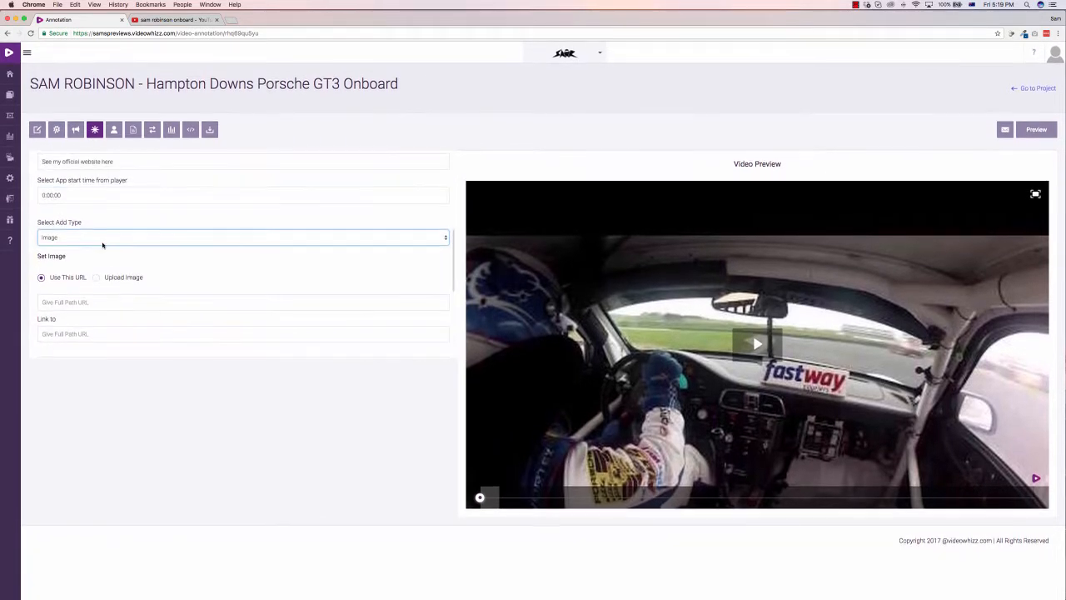
left_click(102, 239)
left_click(84, 254)
key("t")
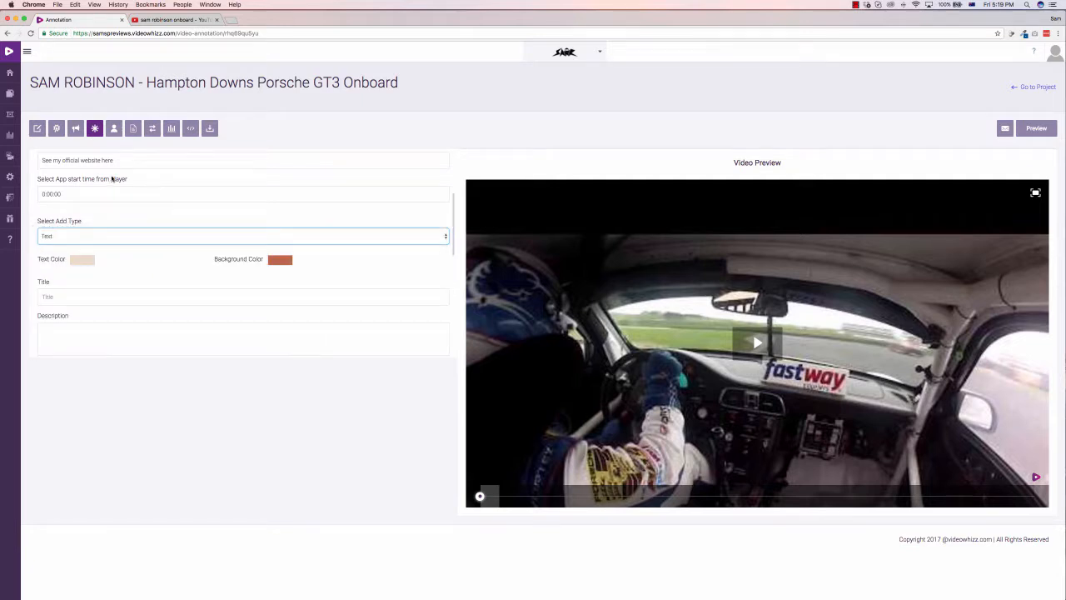
Set the annotation's text colour to bright red and its background colour to grey.
left_click(82, 259)
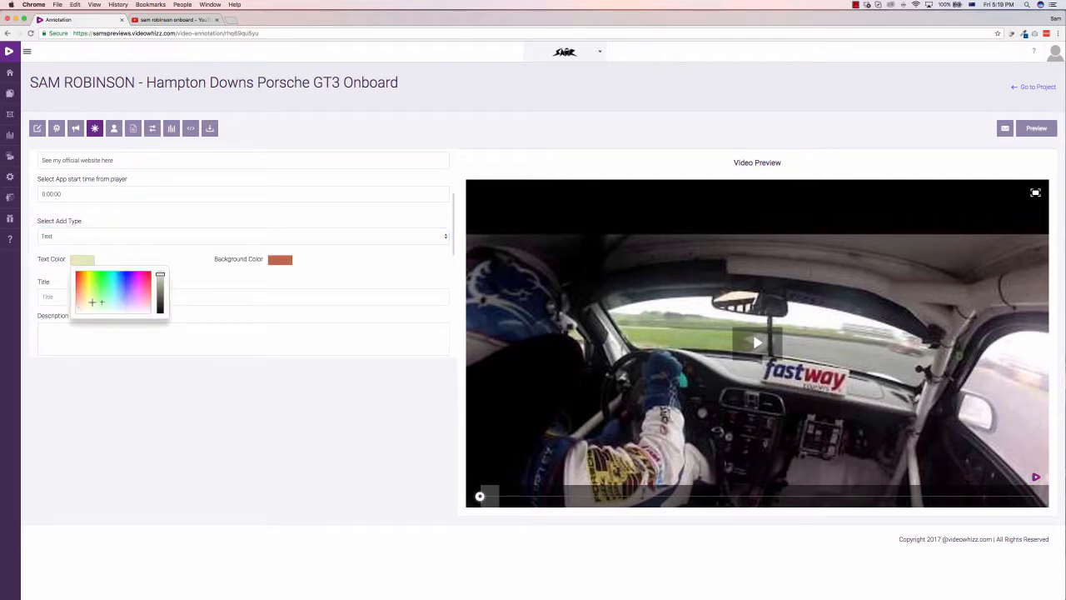
mouse_move(115, 285)
left_mouse_down()
mouse_move(130, 277)
mouse_move(75, 271)
left_mouse_up()
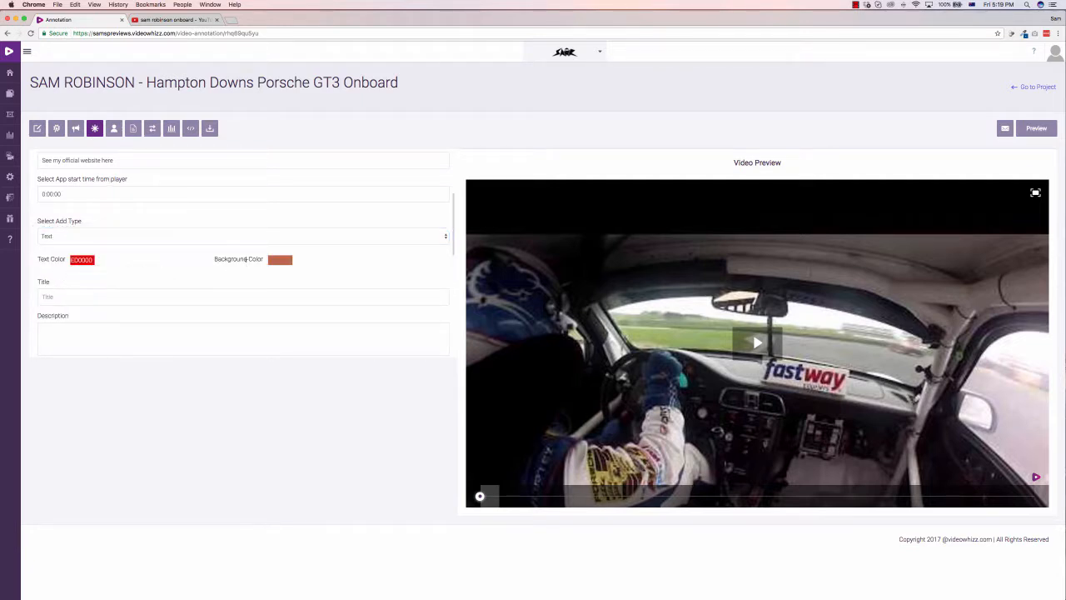
left_click(280, 259)
left_click_drag(277, 291, 269, 335)
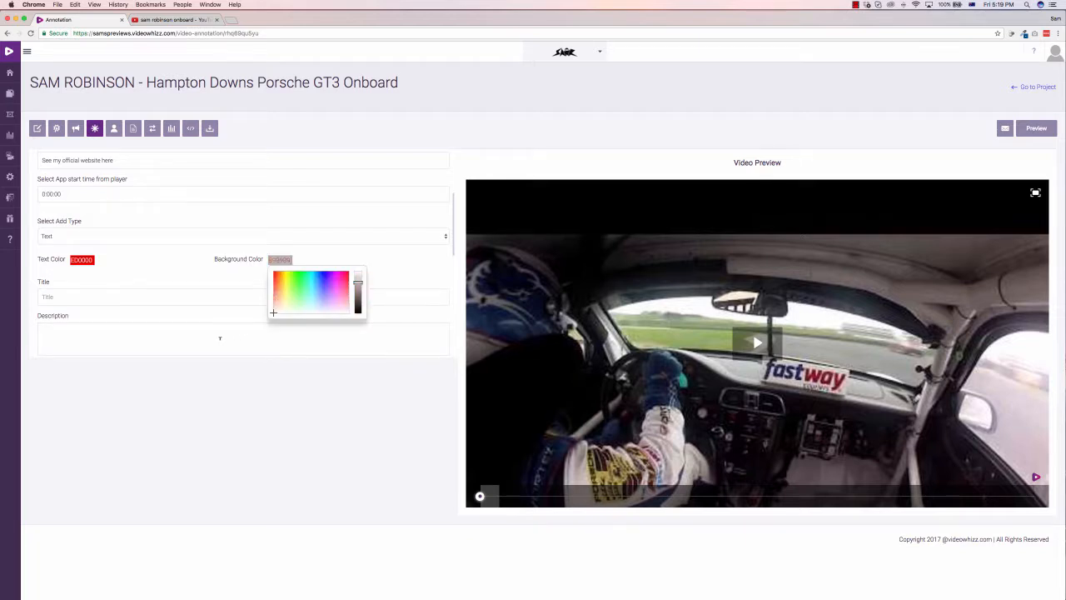
Paste the copied text "See my official website here" as the annotation's title.
left_click(55, 295)
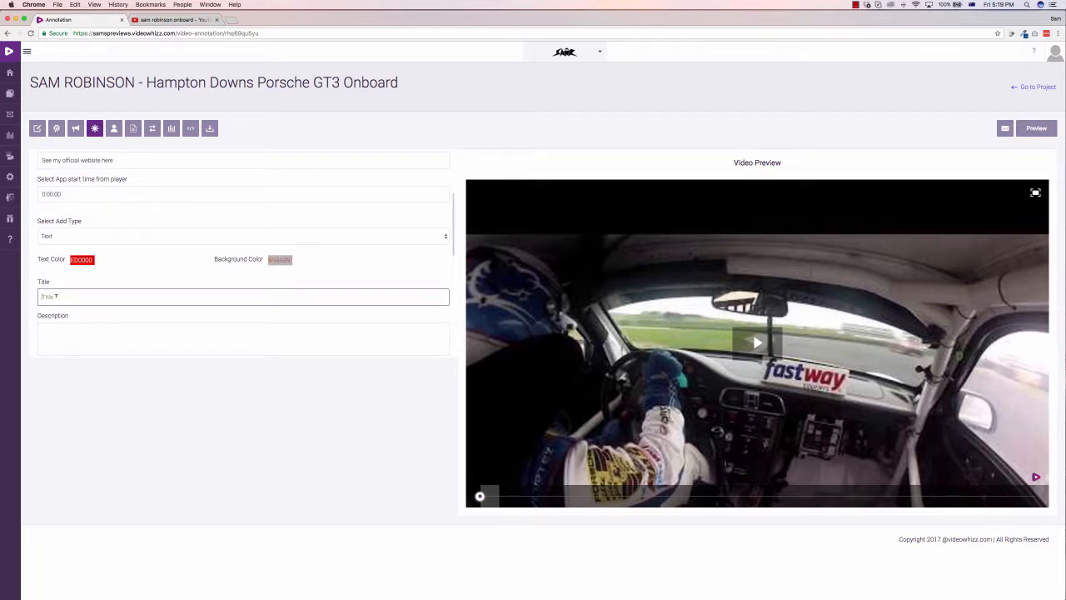
scroll(133, 241, "down", 3)
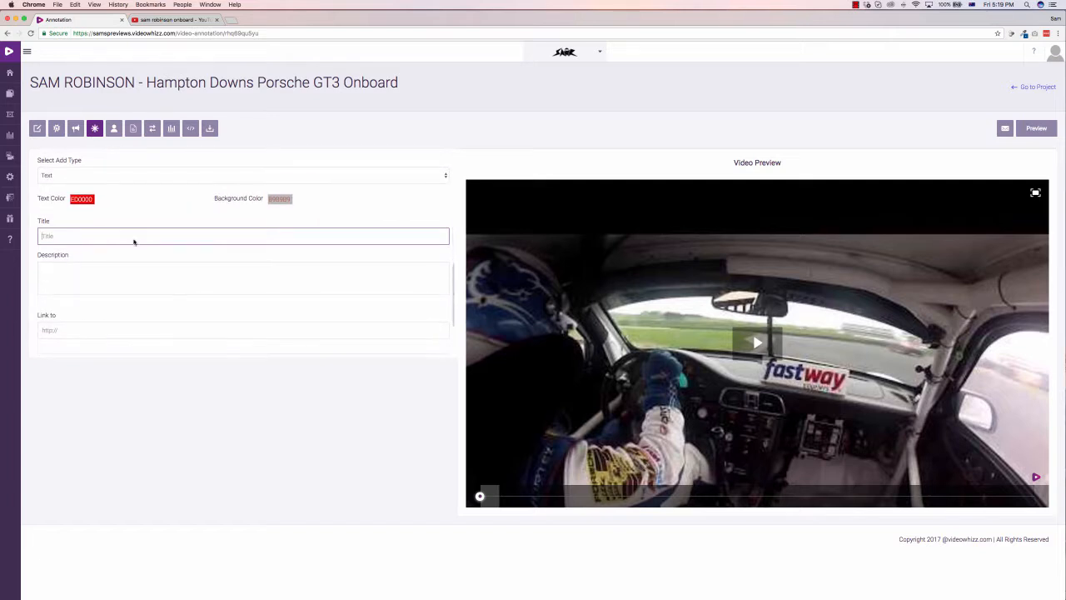
scroll(133, 241, "up", 1)
left_click(96, 227)
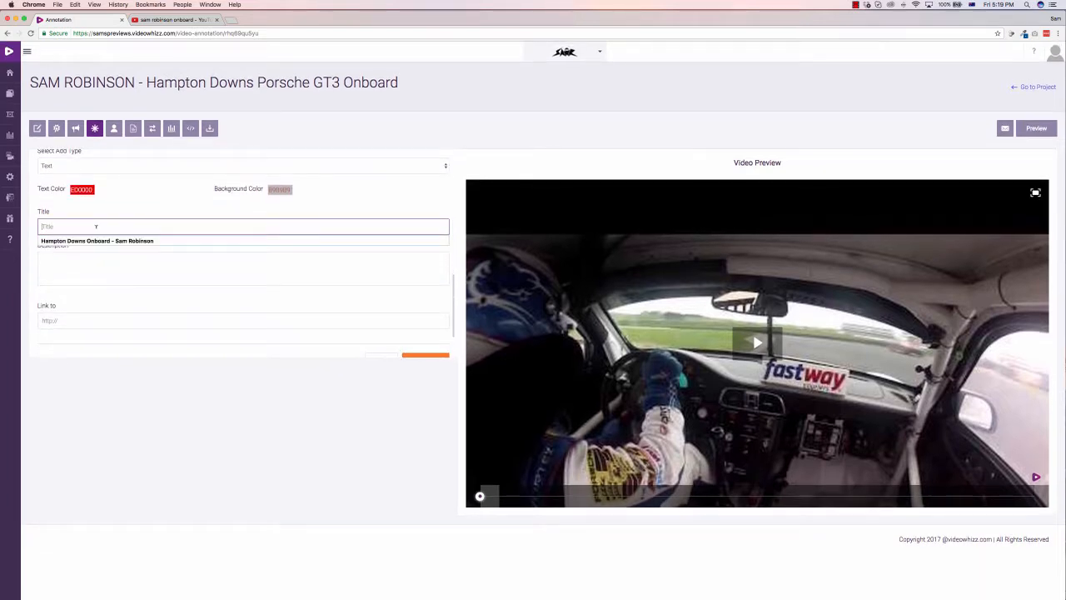
key("super+v")
Leave the annotation's description empty and link the annotation to the driver's official motorsport website.
left_click(105, 262)
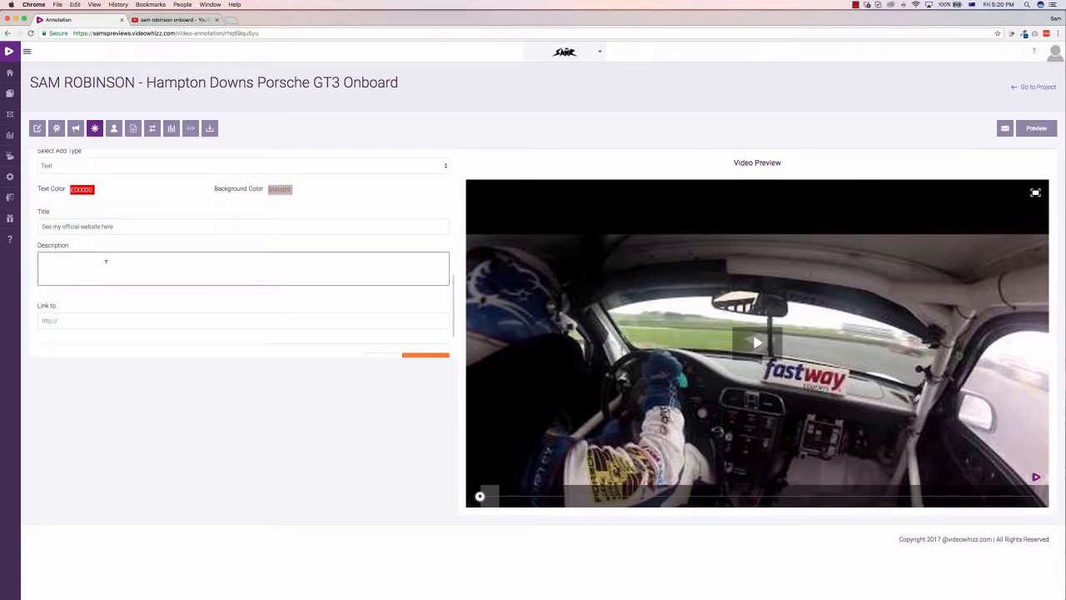
left_click(74, 321)
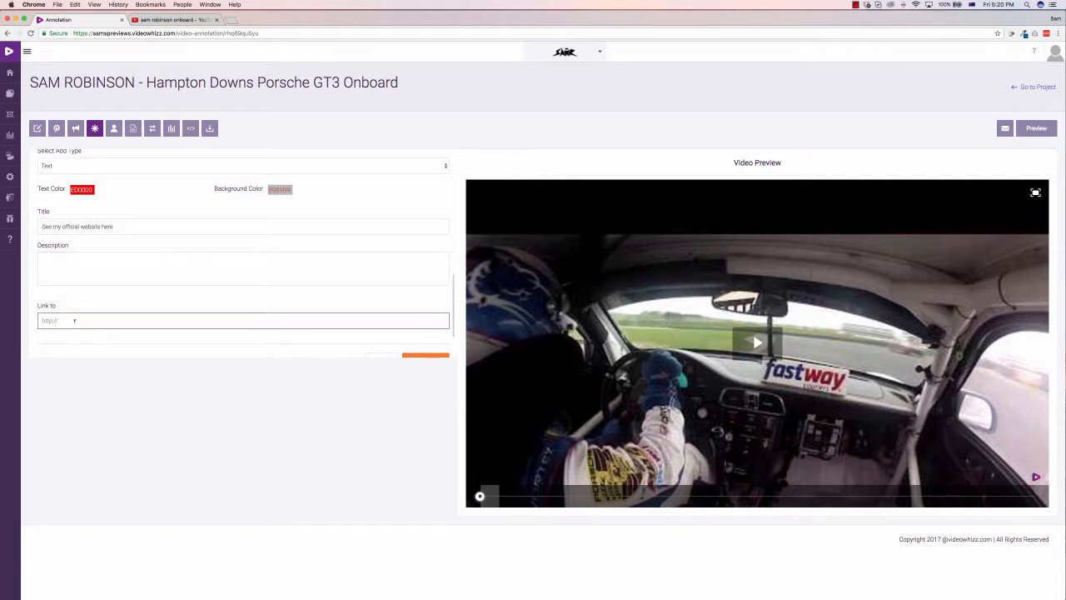
type("http://samr")
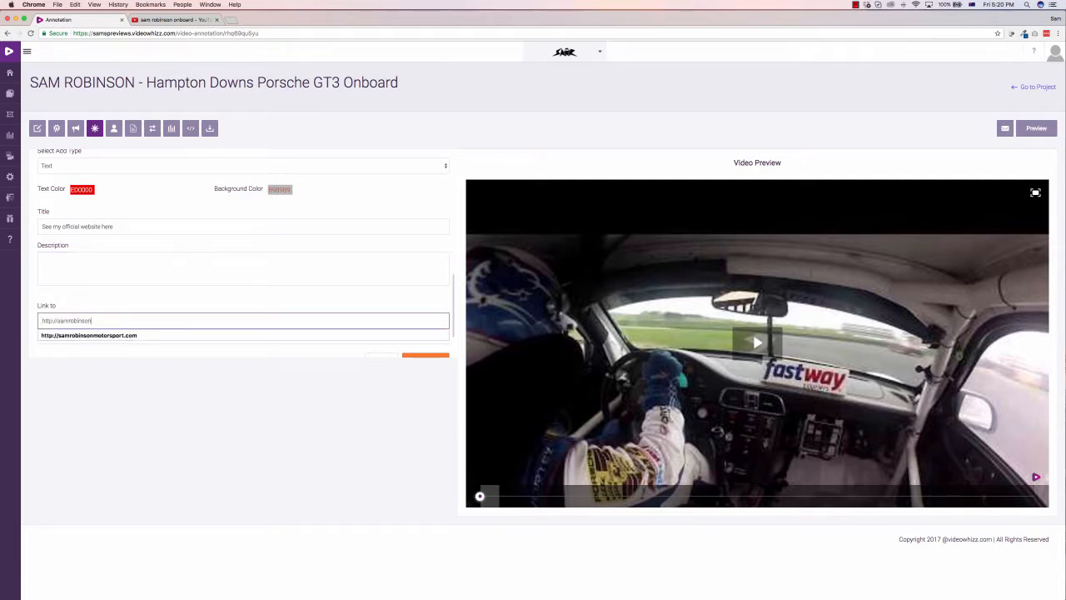
type("obinson")
left_click(88, 335)
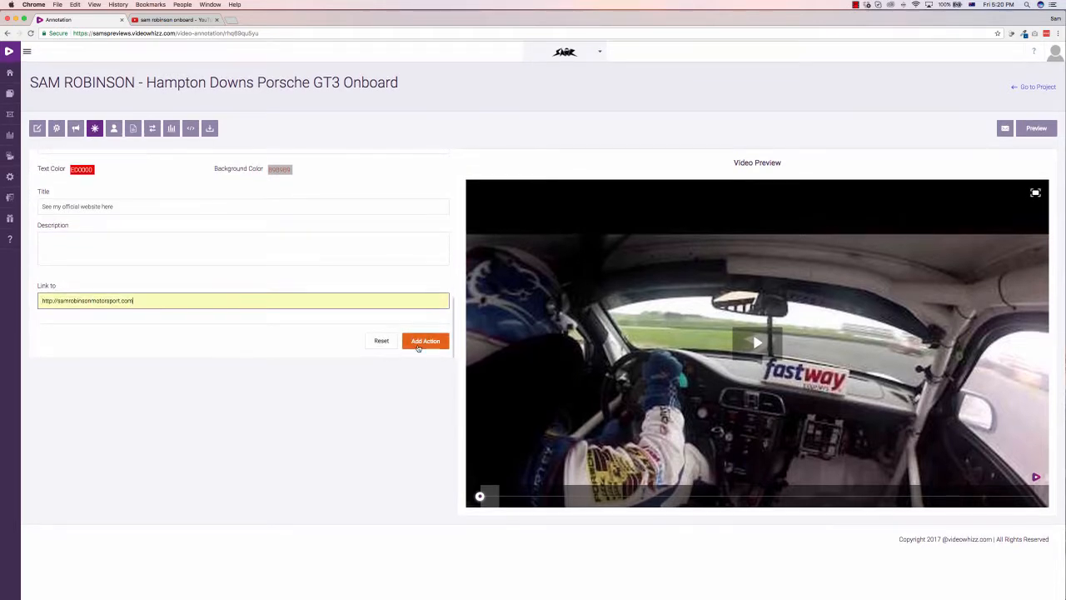
Try to set the annotation's start time, add the action without a description and open the video preview.
scroll(325, 290, "up", 1)
scroll(325, 289, "up", 1)
left_click(56, 209)
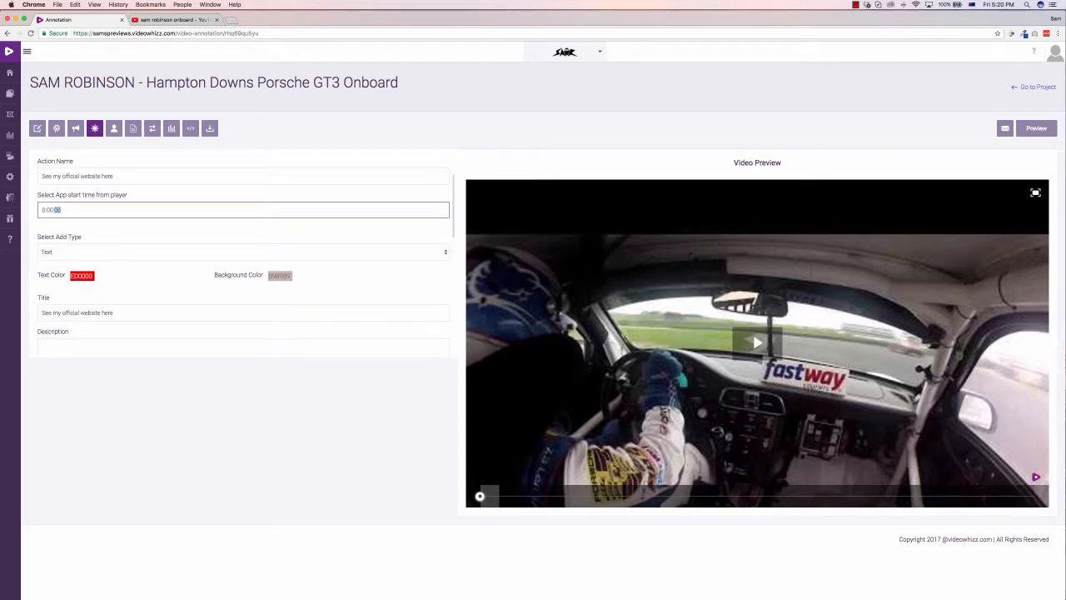
scroll(196, 293, "down", 3)
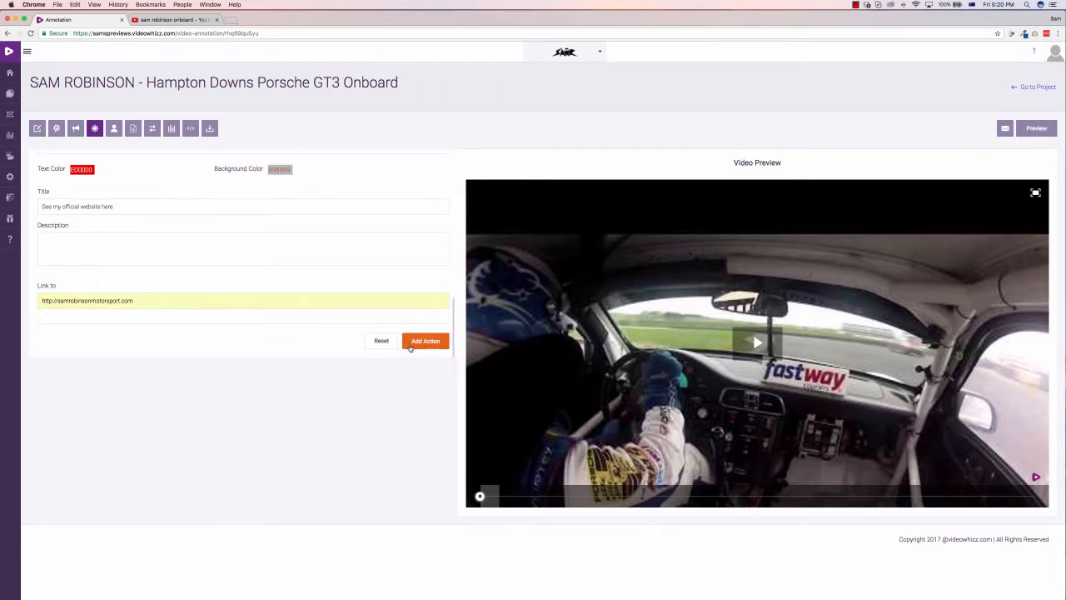
left_click(410, 346)
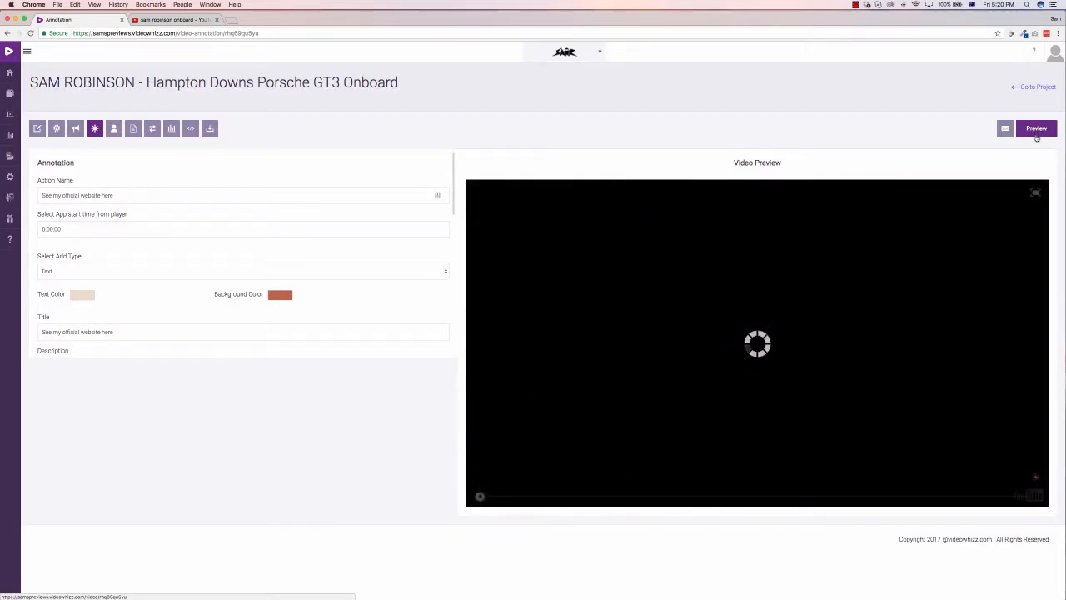
left_click(1038, 129)
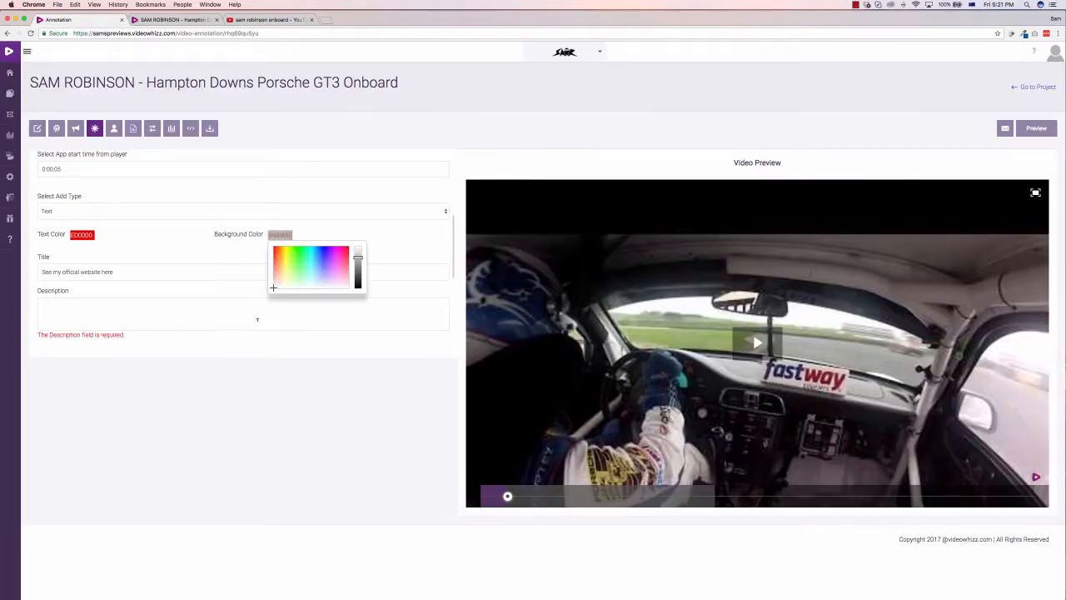
Describe the annotation as "My website", link it to the driver's official motorsport website and add the action.
left_click(183, 314)
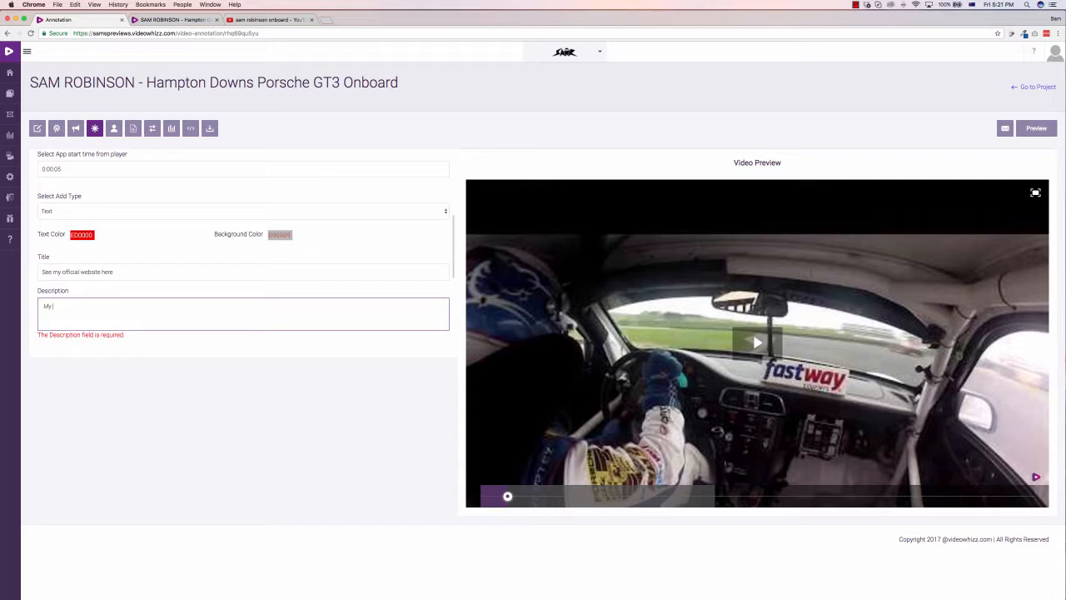
type("My website")
scroll(191, 319, "down", 3)
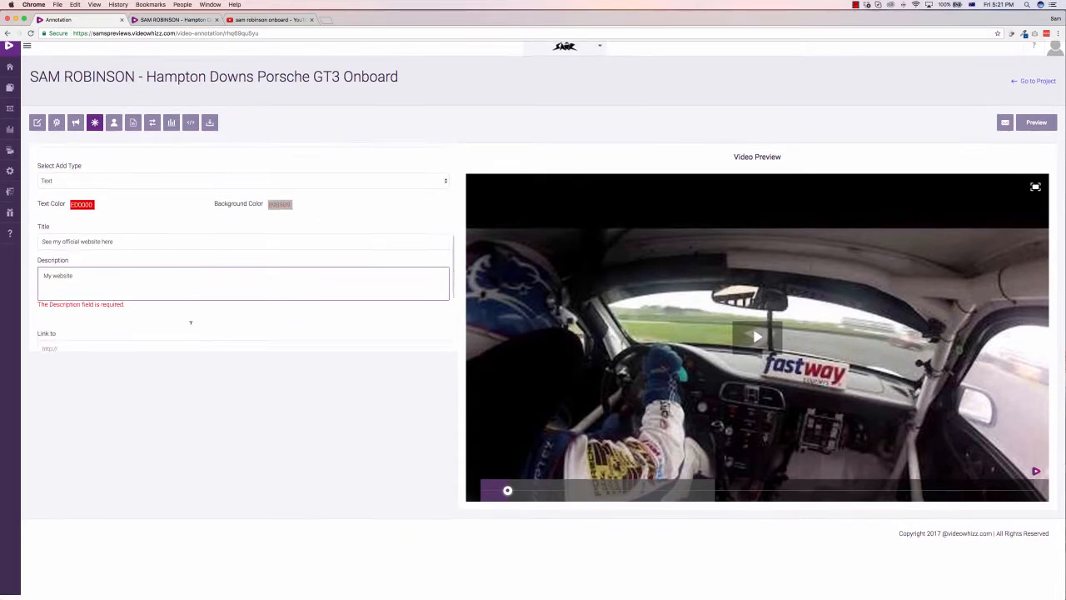
left_click(107, 302)
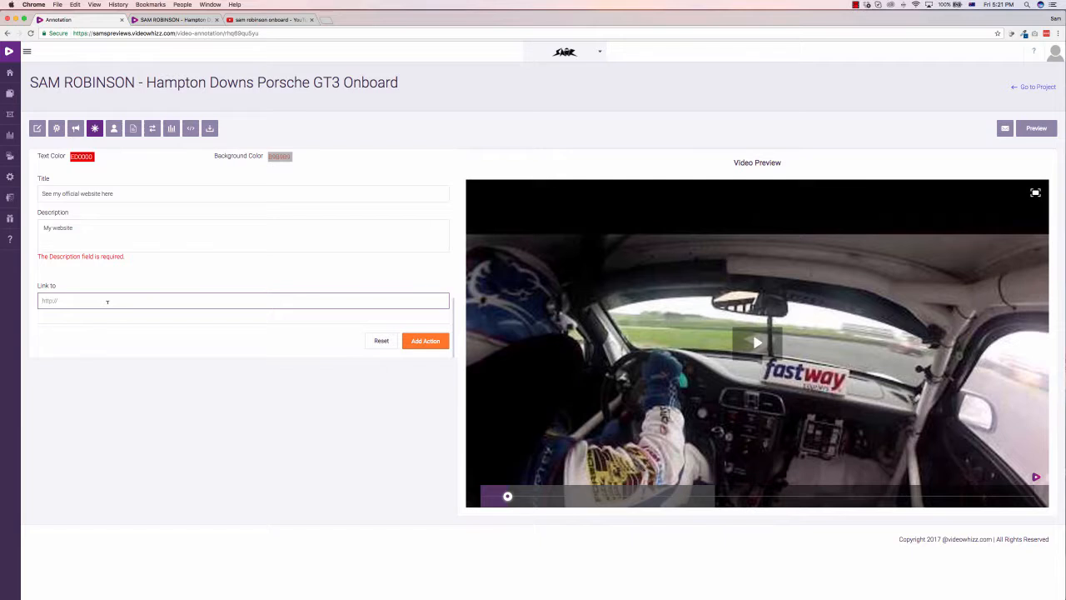
type("samrobinsonmotorsport.com")
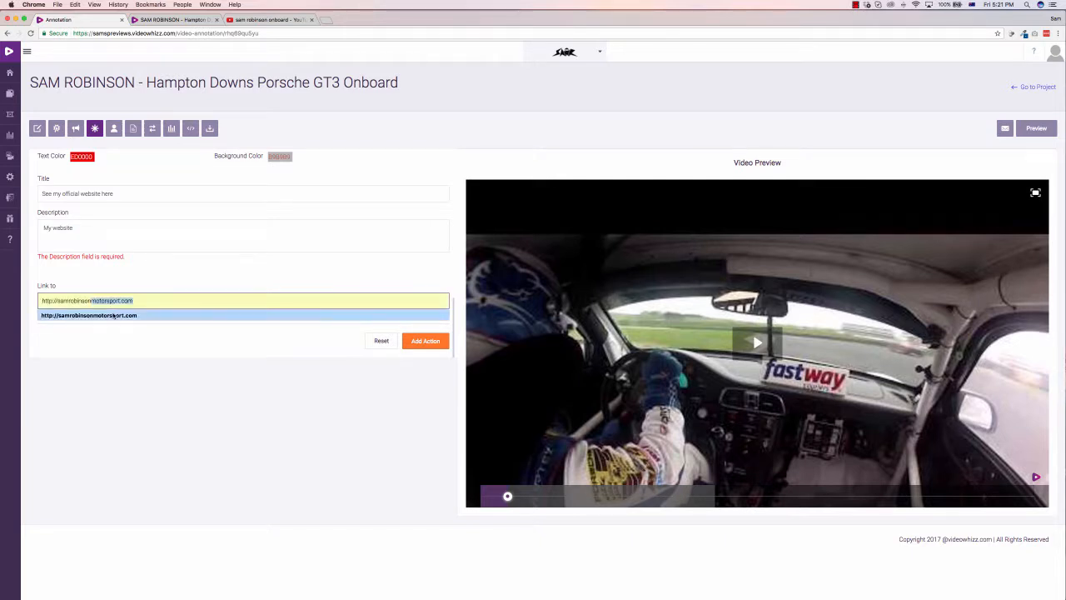
left_click(88, 315)
left_click(420, 342)
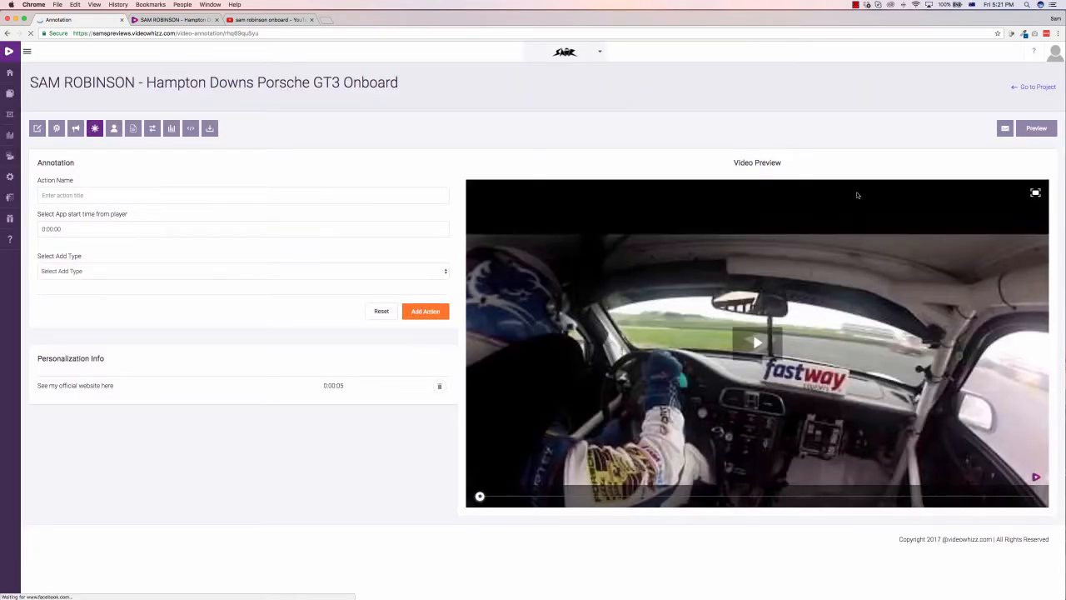
Preview the video, skip the share popup and follow the "See my official website here" annotation link during playback.
left_click(1036, 129)
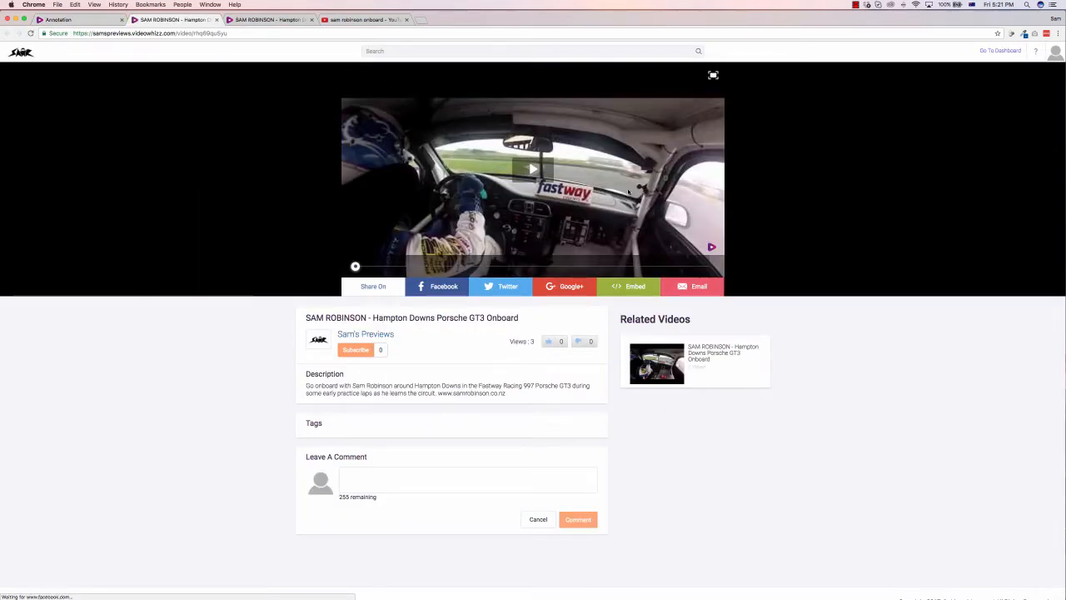
left_click(541, 171)
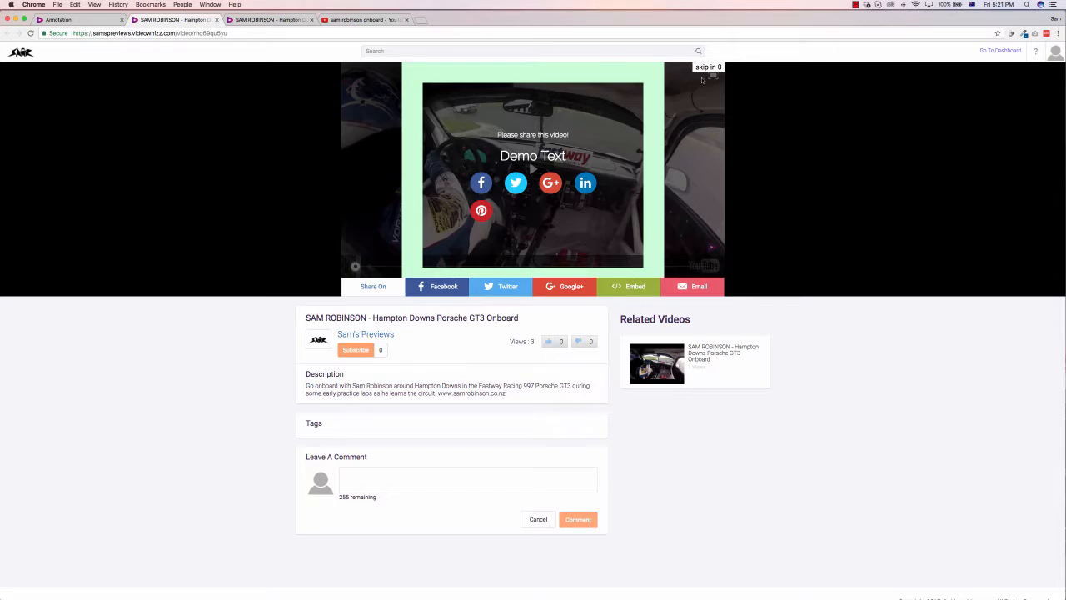
left_click(709, 67)
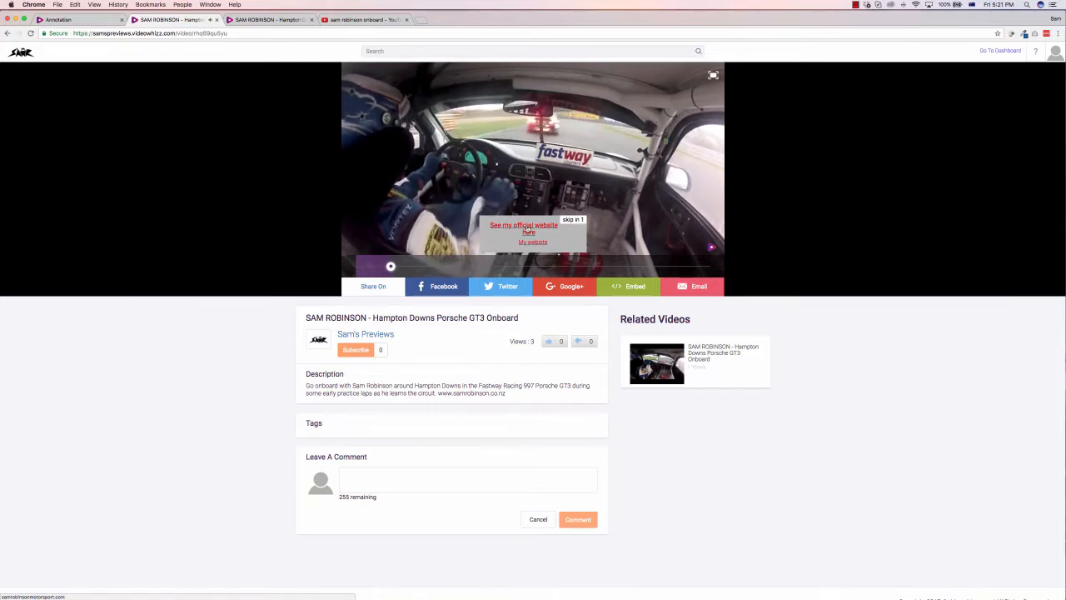
left_click(527, 230)
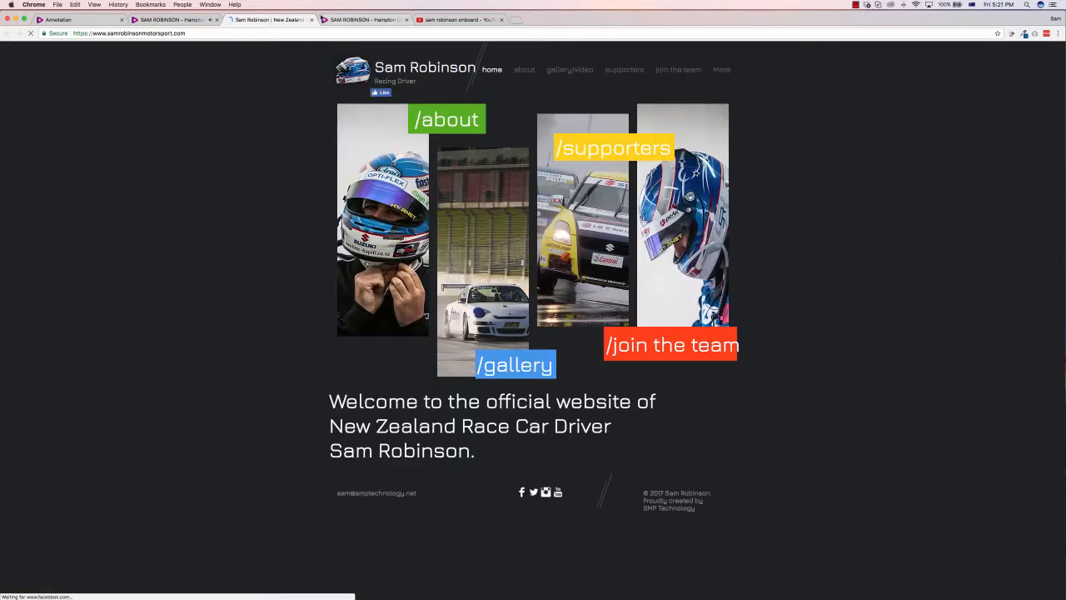
Close the driver's website and both video previews, and return to the video's annotation settings.
left_click(312, 19)
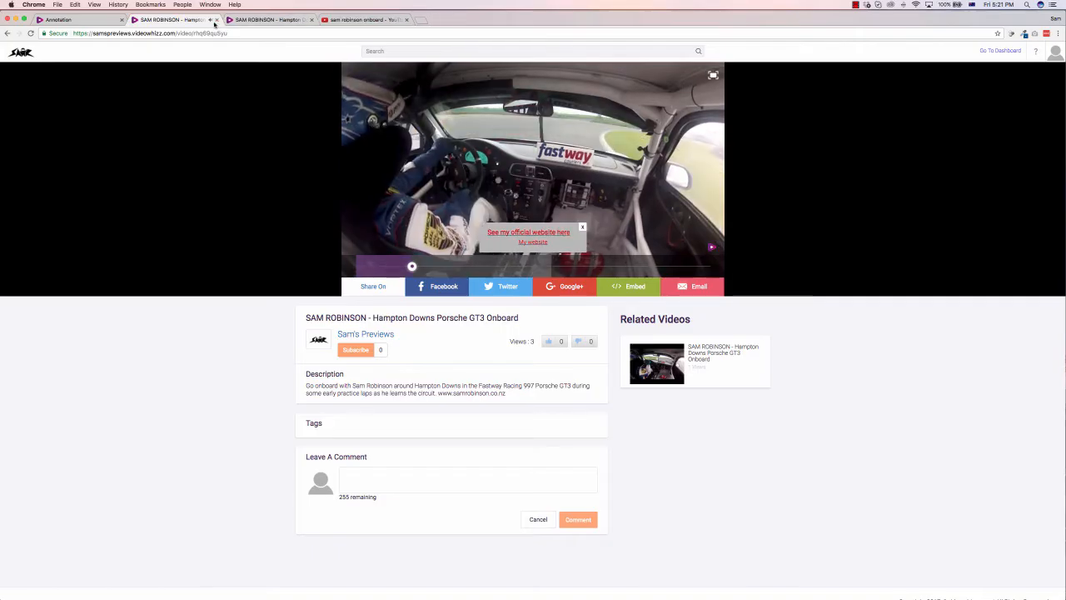
left_click(313, 19)
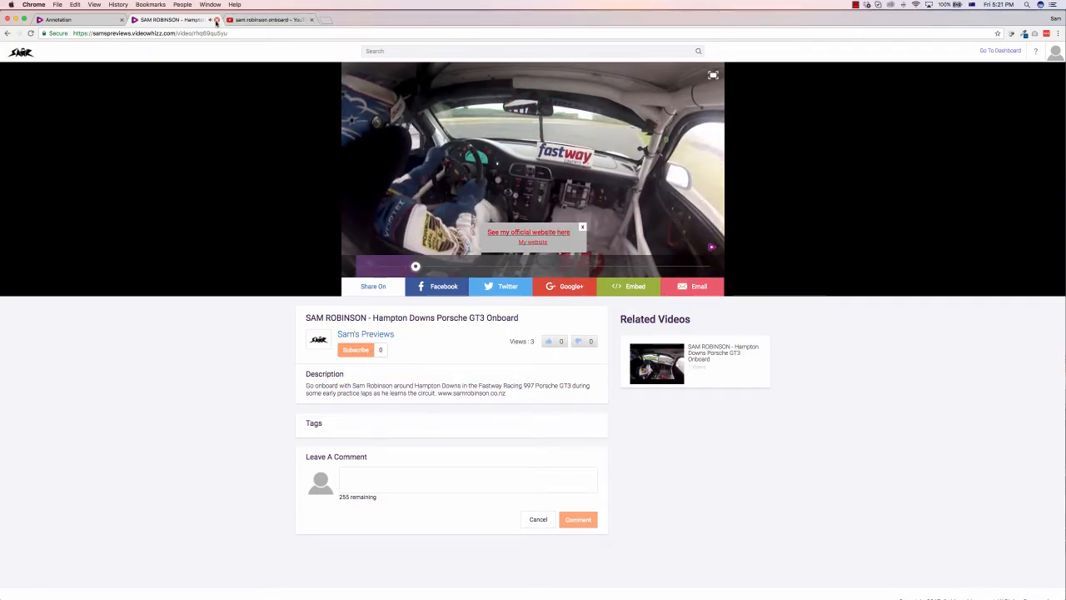
left_click(215, 19)
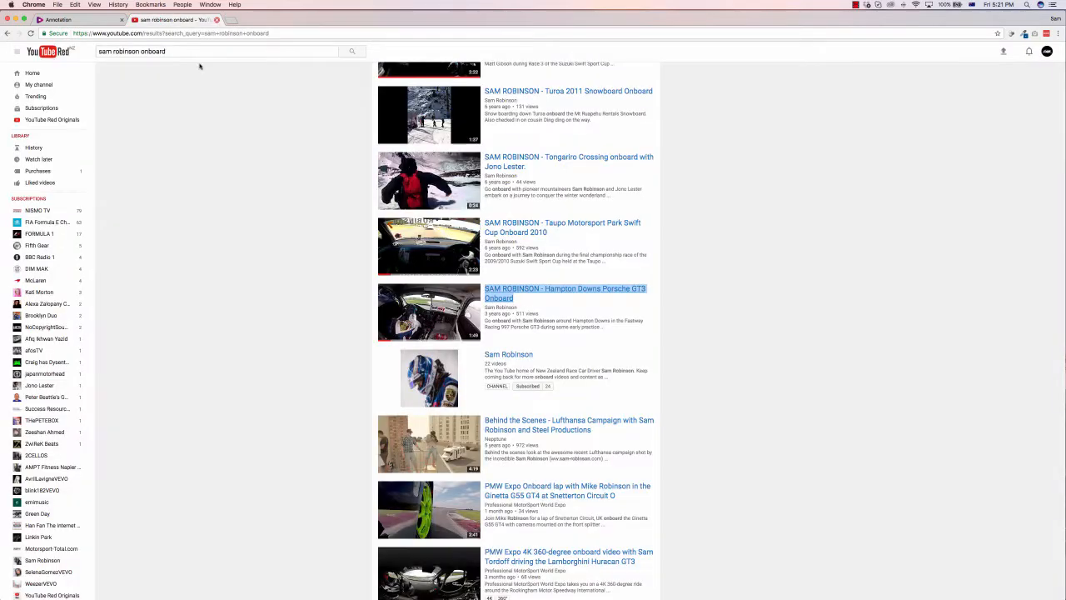
left_click(75, 19)
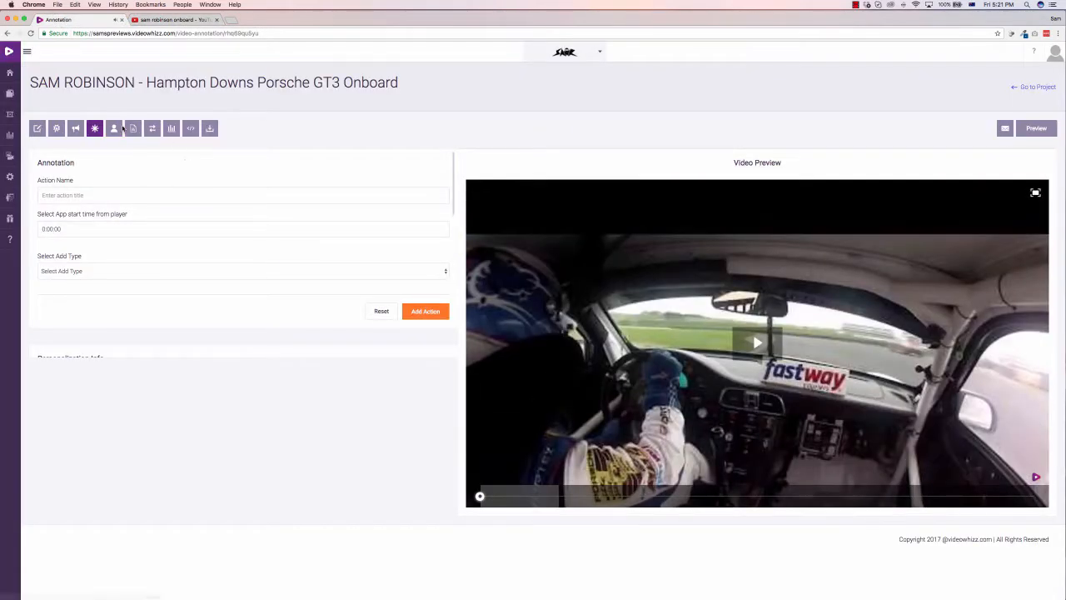
Open the video's personalization settings and name the new action "Demo".
left_click(115, 129)
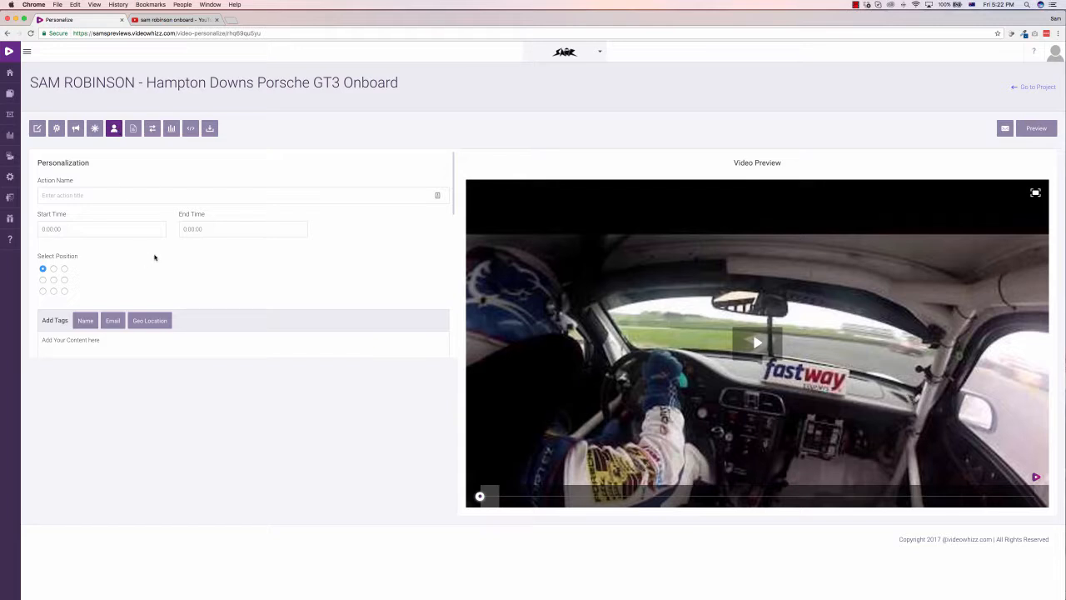
scroll(154, 258, "down", 2)
scroll(154, 258, "up", 2)
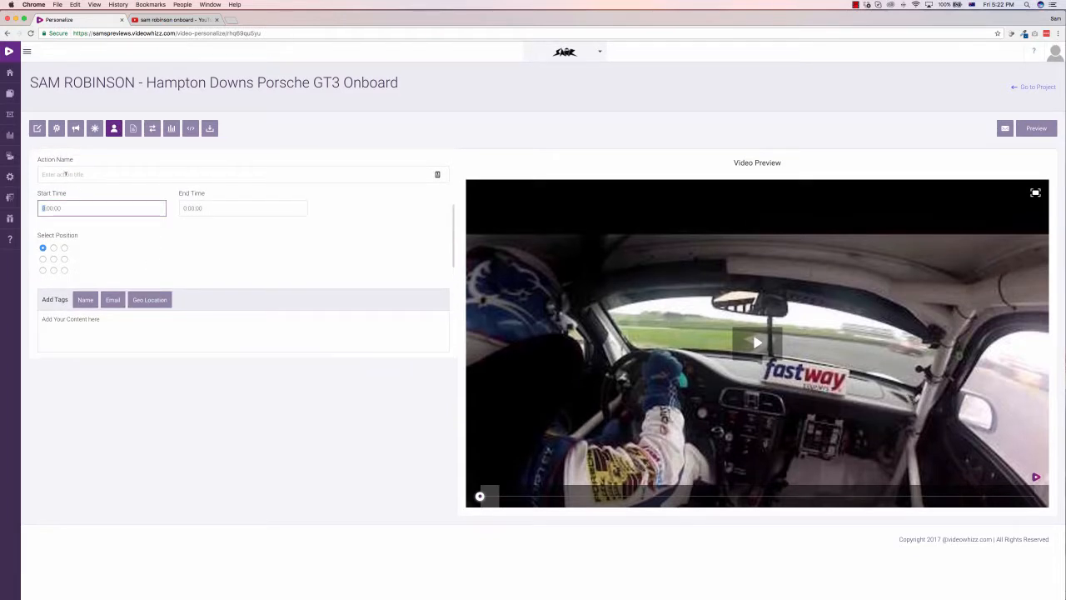
left_click(64, 173)
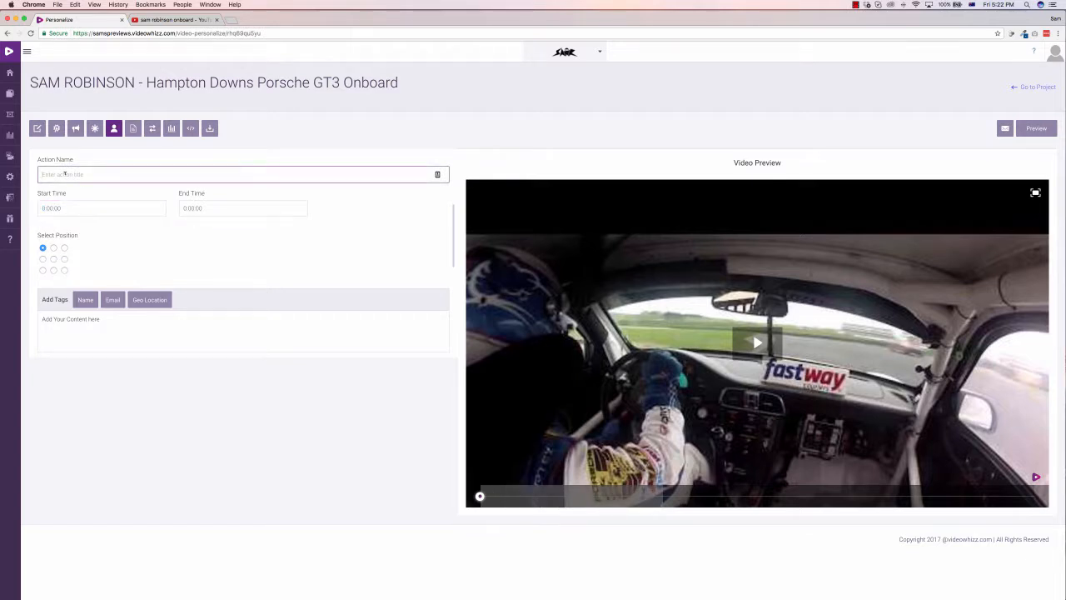
type("Demo")
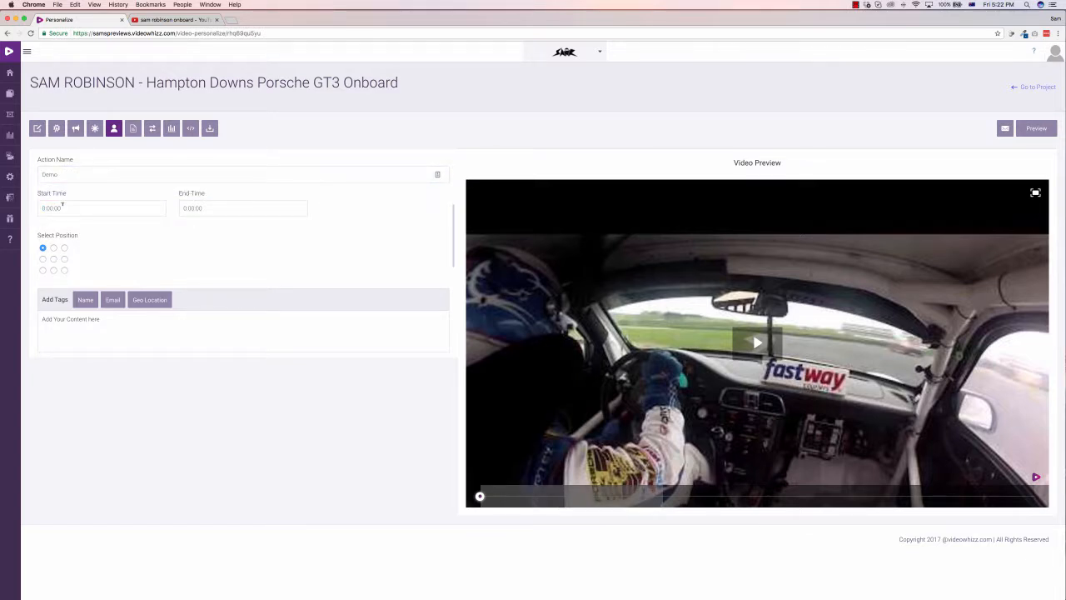
Place the personalization text in the top-right corner of the video.
left_click(60, 208)
left_click(64, 247)
left_click(64, 271)
left_click(65, 247)
Replace the placeholder content with "Welcome {#name#}, thanks for visiting from {#geo#}", using the name and geo location tags.
scroll(96, 257, "down", 1)
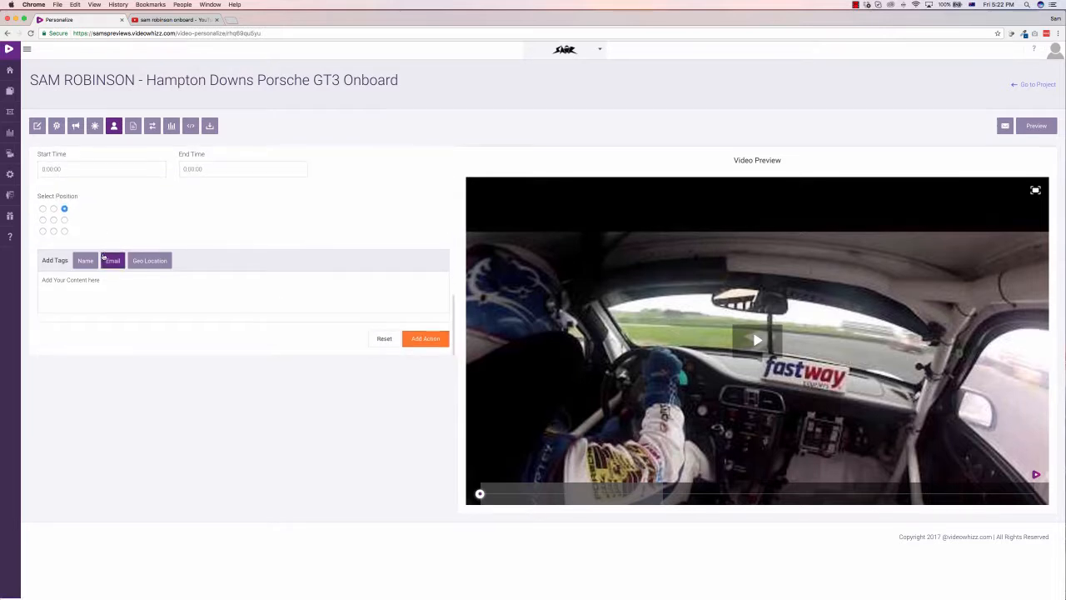
left_click(127, 283)
key("super+a")
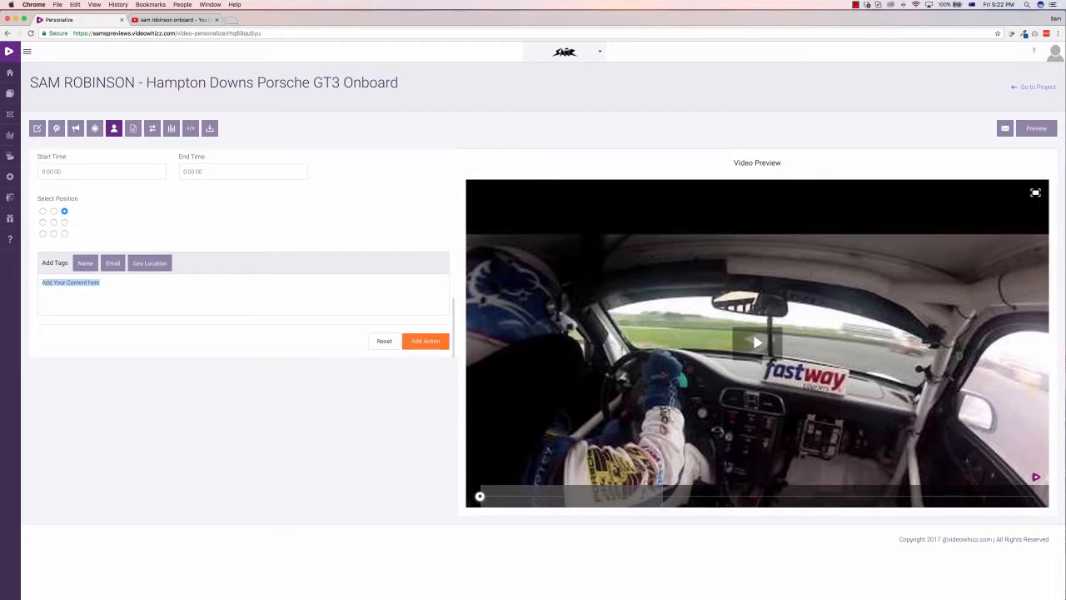
type("Welcome")
left_click(85, 264)
type(", thanks for")
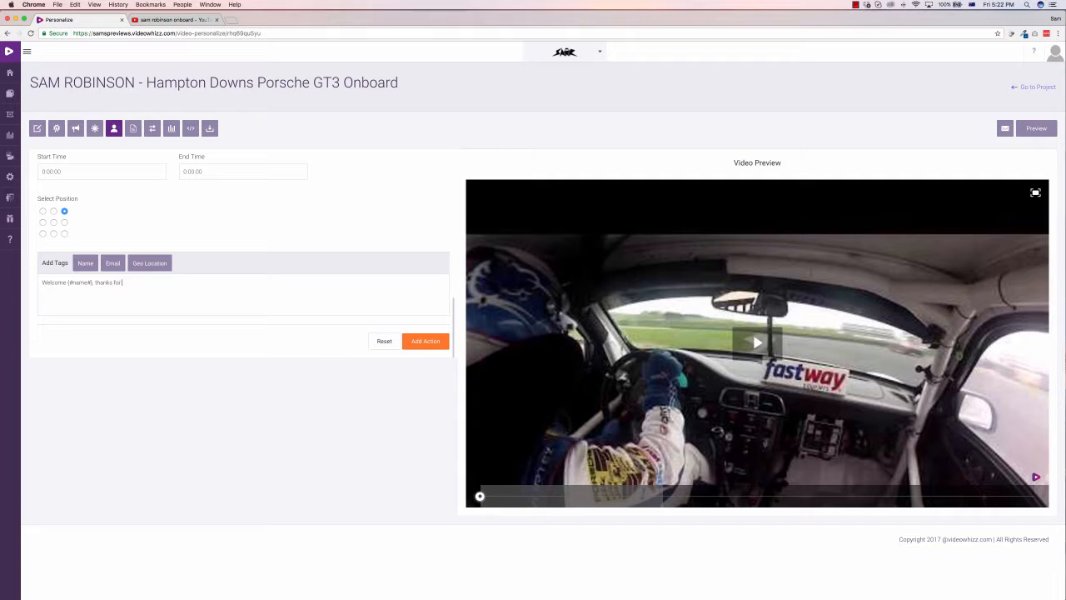
type(" visiting from")
left_click(150, 264)
Set the personalization's end time to 0:00:10 and add the action to the video.
left_click(435, 345)
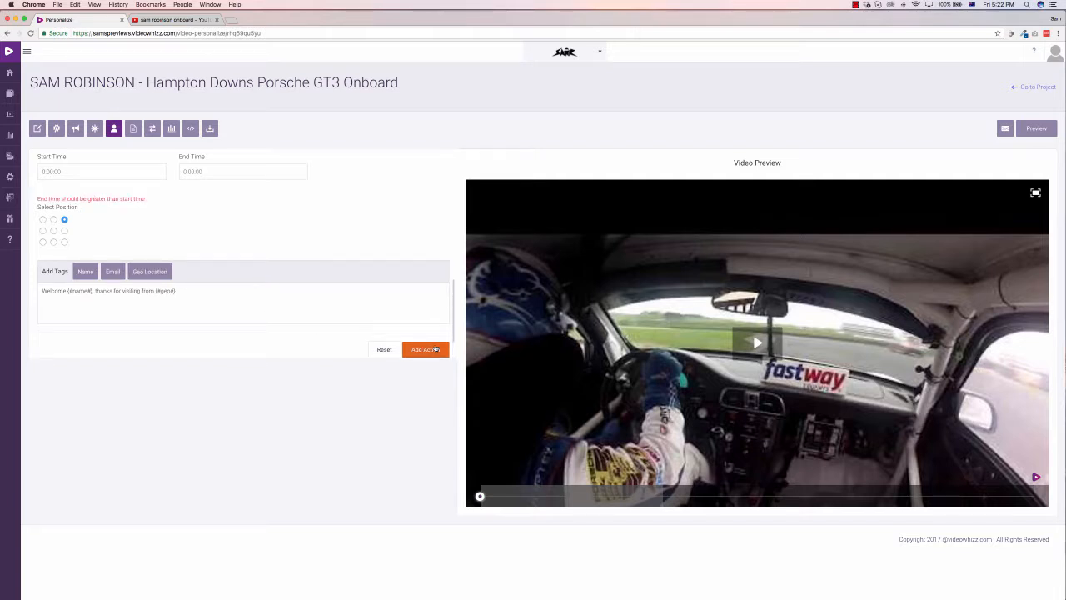
left_click(199, 171)
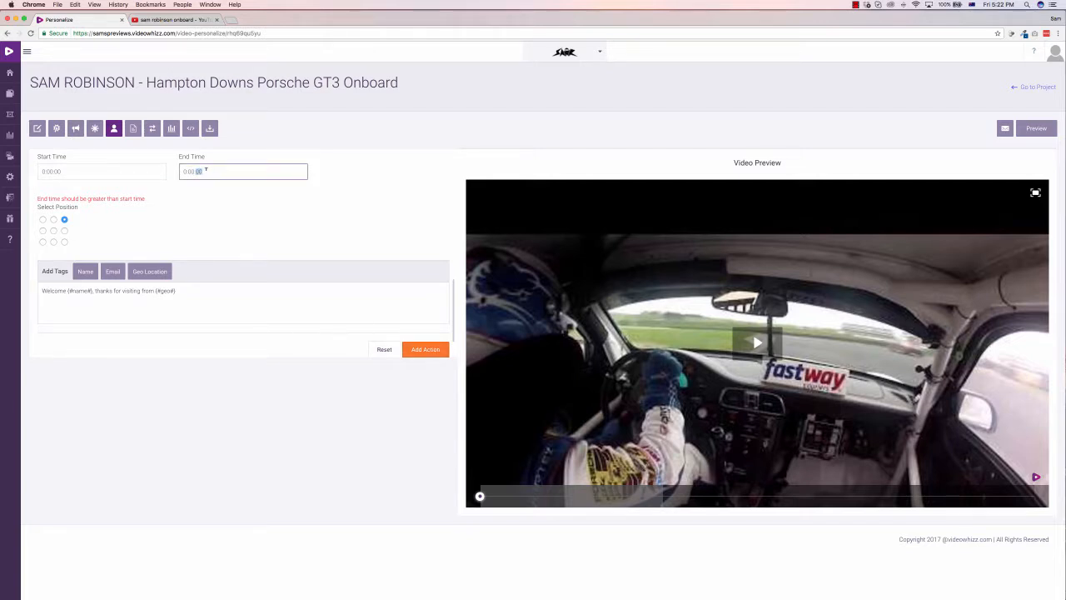
type("10")
left_click(335, 278)
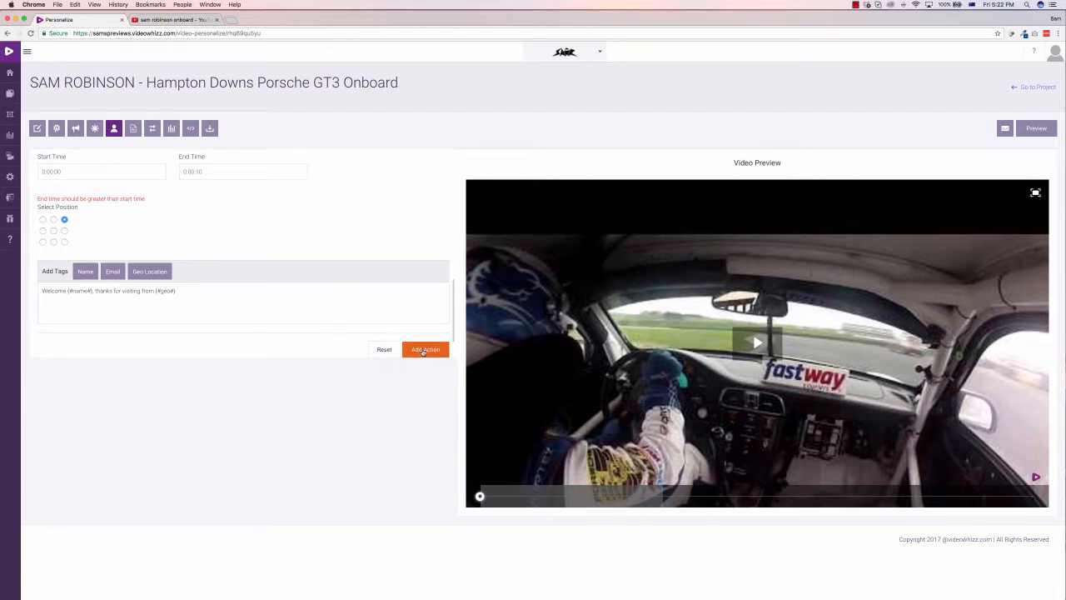
scroll(423, 352, "down", 1)
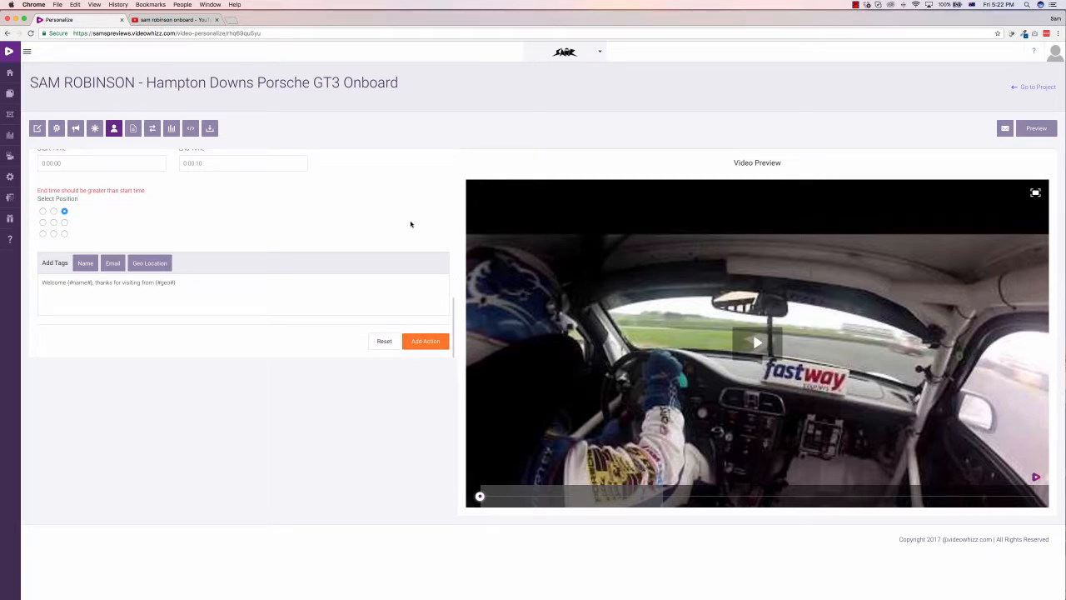
left_click(418, 342)
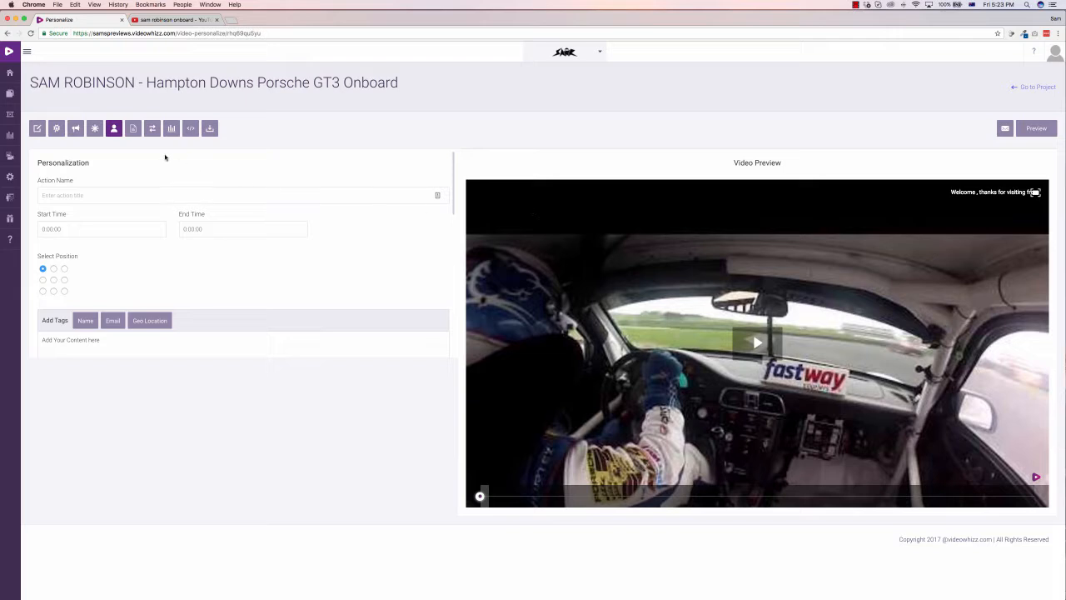
Open the video's embed options and switch to the personalized email link.
scroll(530, 280, "down", 1)
scroll(530, 280, "up", 1)
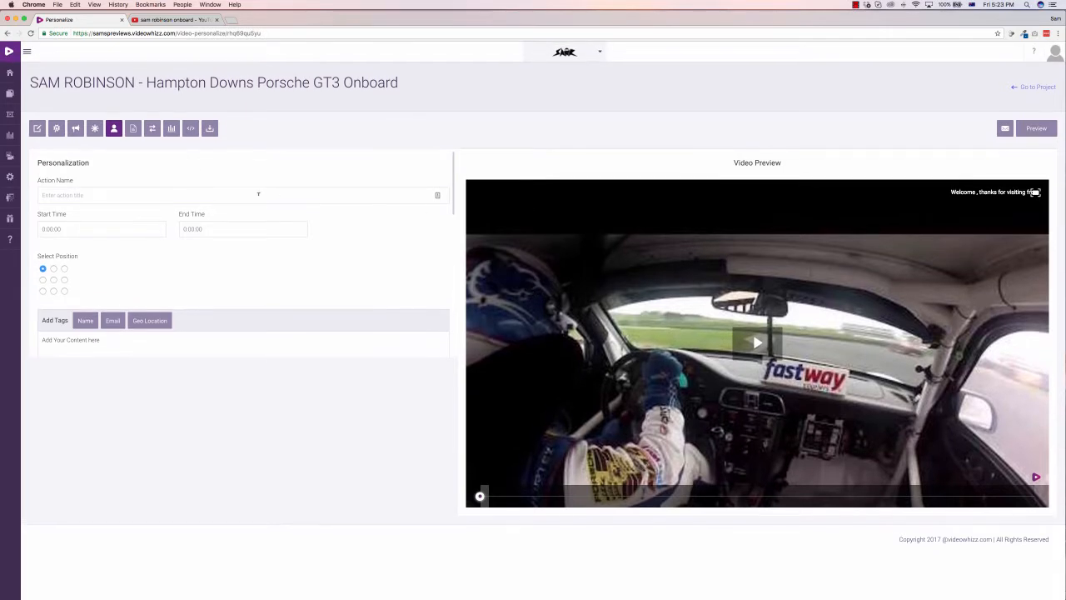
left_click(190, 129)
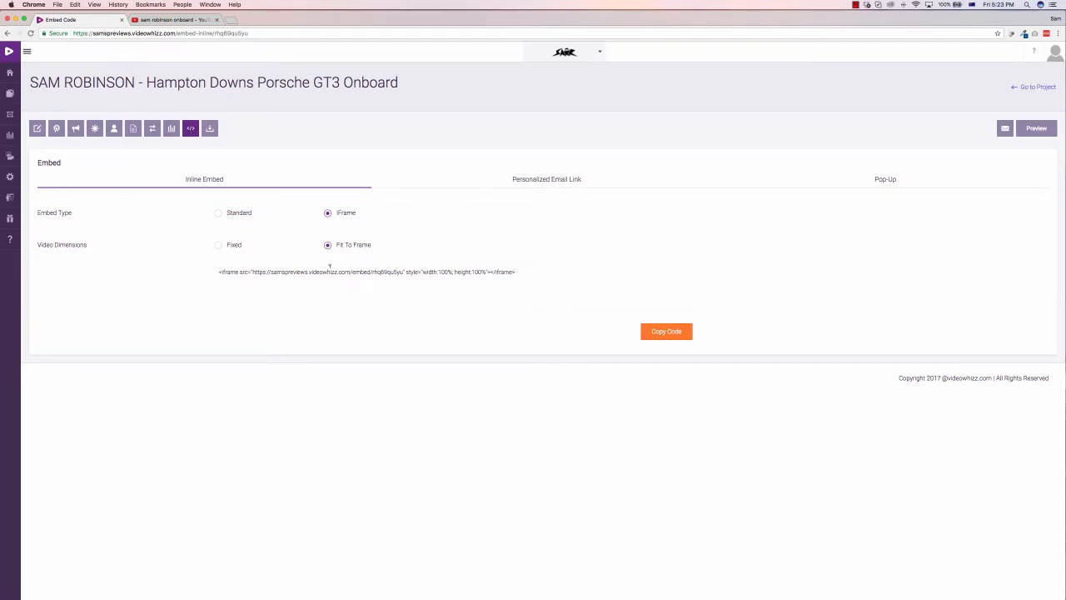
left_click(572, 180)
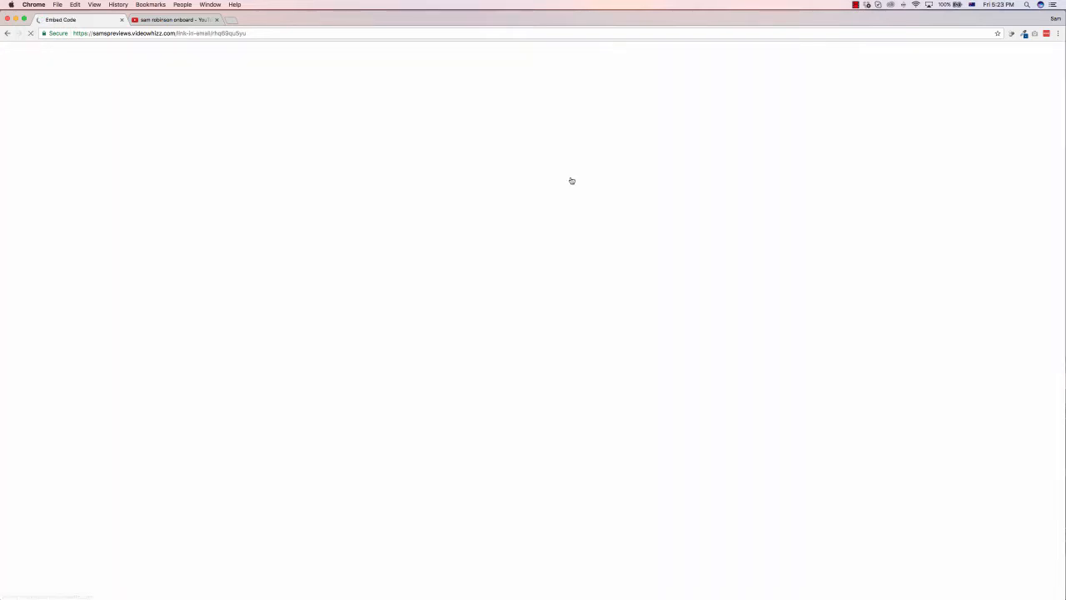
Try MailChimp and Mailzingo as the autoresponder for the personalized email link.
left_click(528, 229)
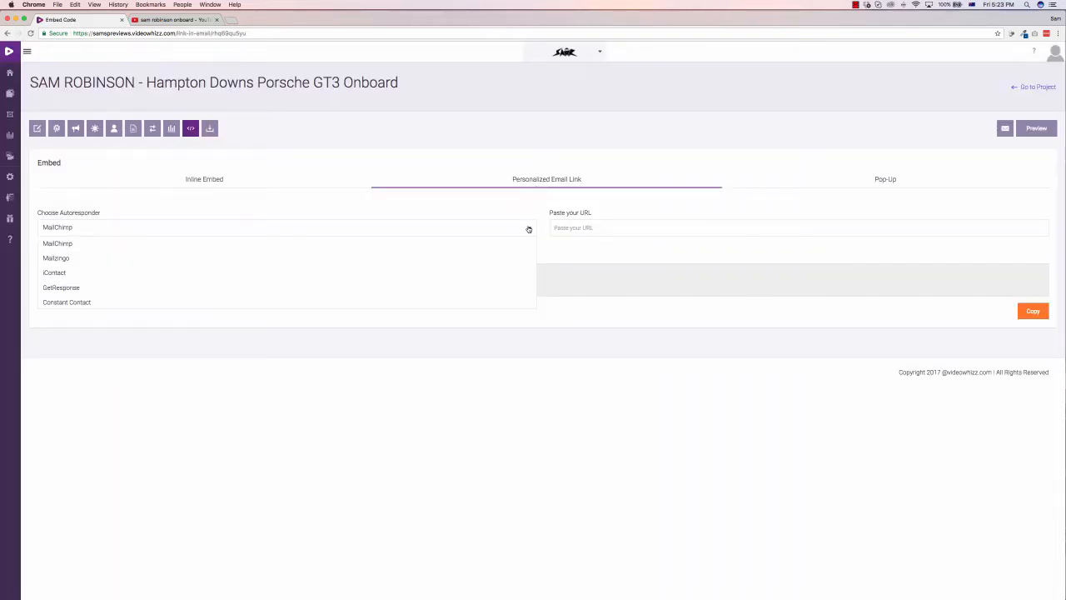
left_click(58, 243)
left_click(219, 230)
left_click(56, 259)
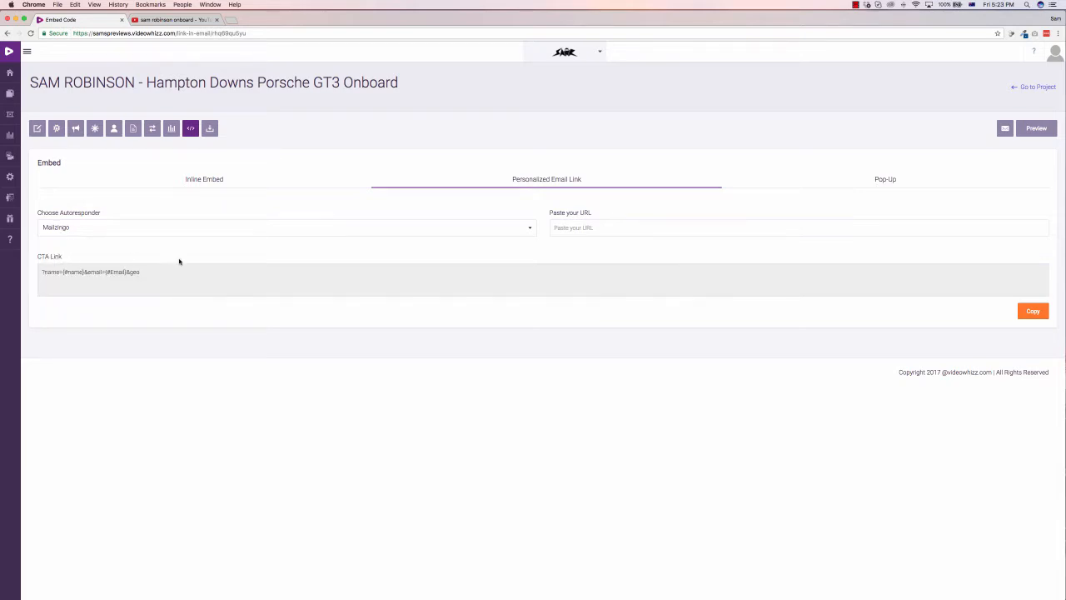
Choose Aweber as the autoresponder for the personalized email link.
left_click(86, 231)
scroll(72, 283, "down", 5)
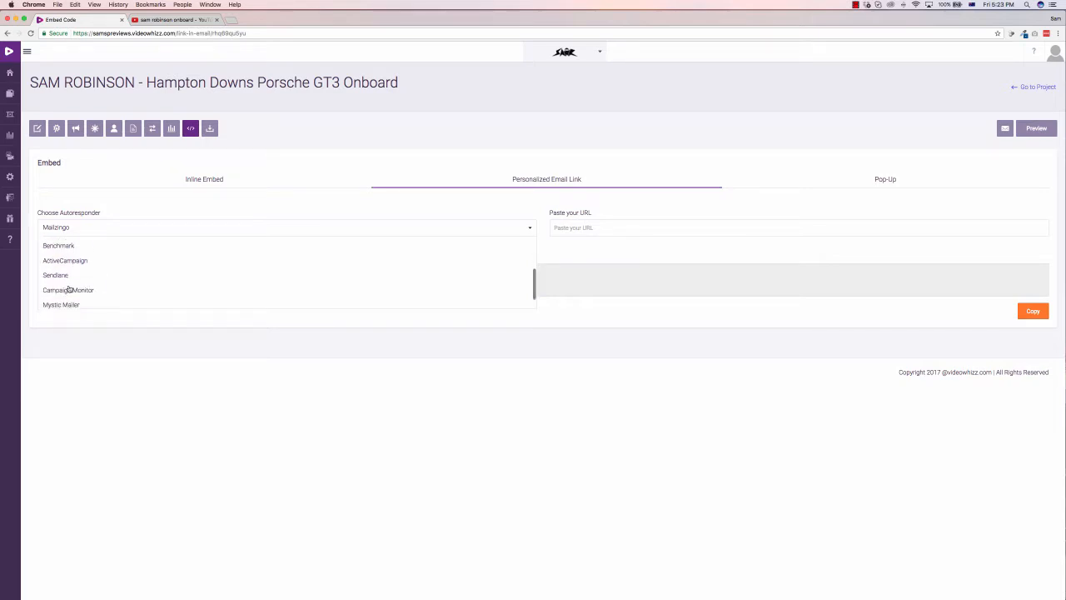
scroll(67, 292, "down", 3)
left_click(58, 302)
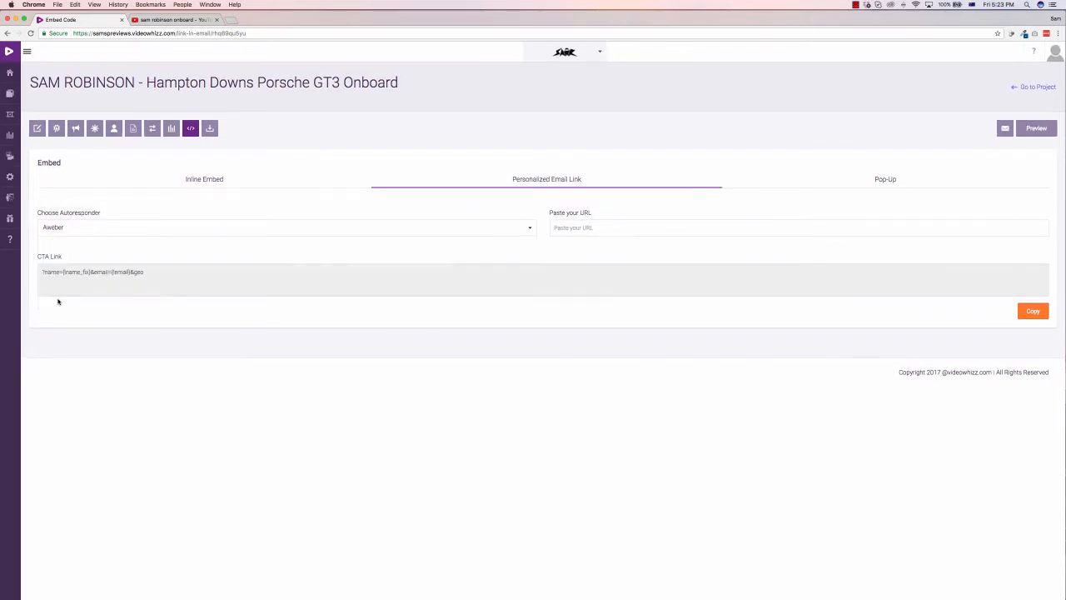
Examine the URL field and the Aweber CTA link's name, email and geo parameters.
left_click(125, 282)
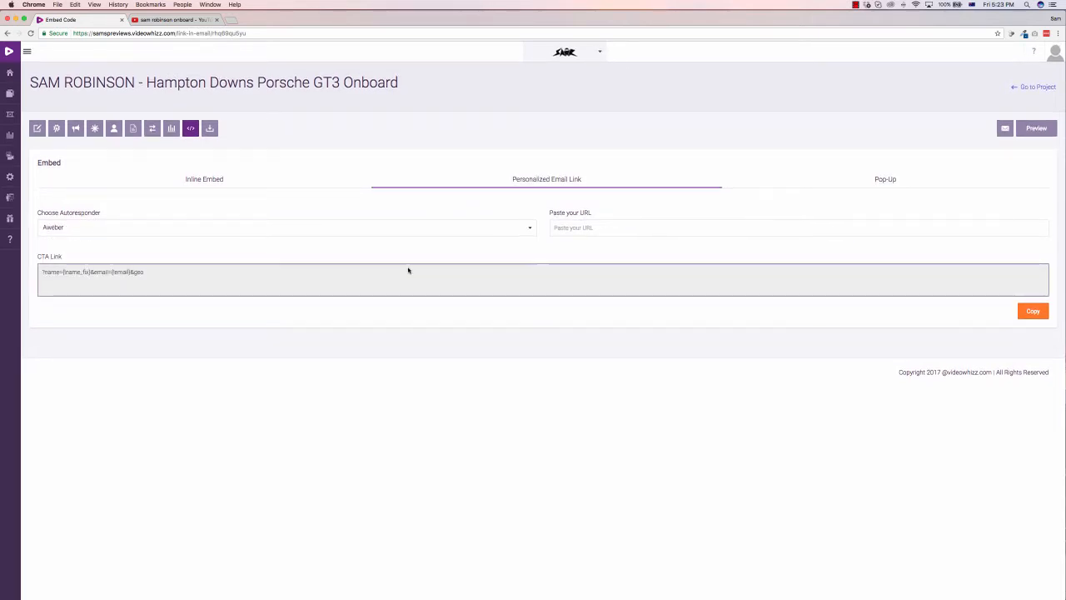
left_click(593, 228)
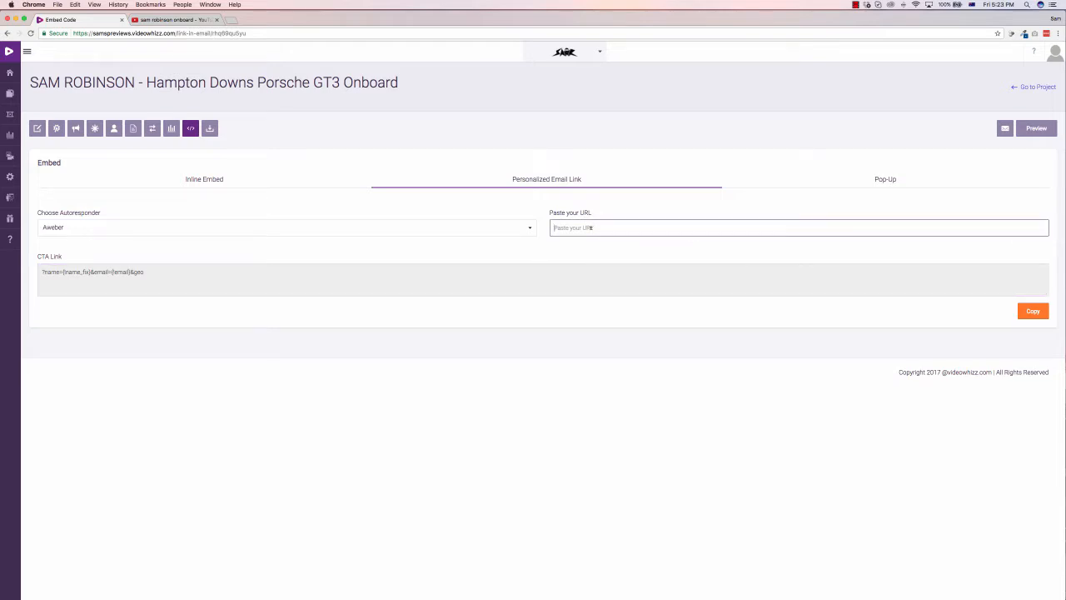
left_click_drag(117, 272, 40, 272)
left_click(153, 273)
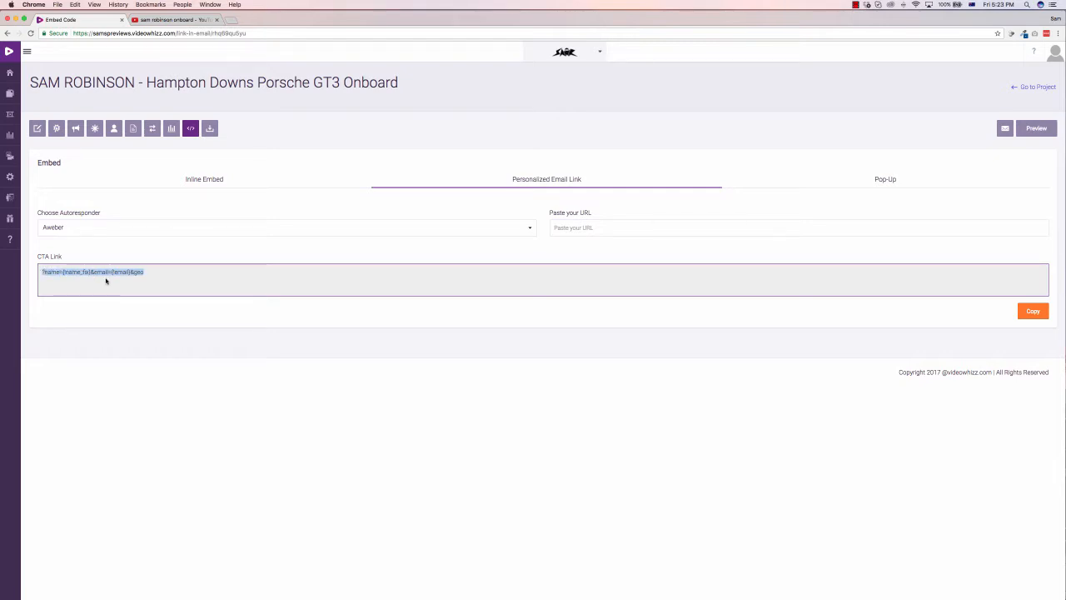
Open the video's viral page customization and try the Public and Password Protected statuses.
left_click(135, 129)
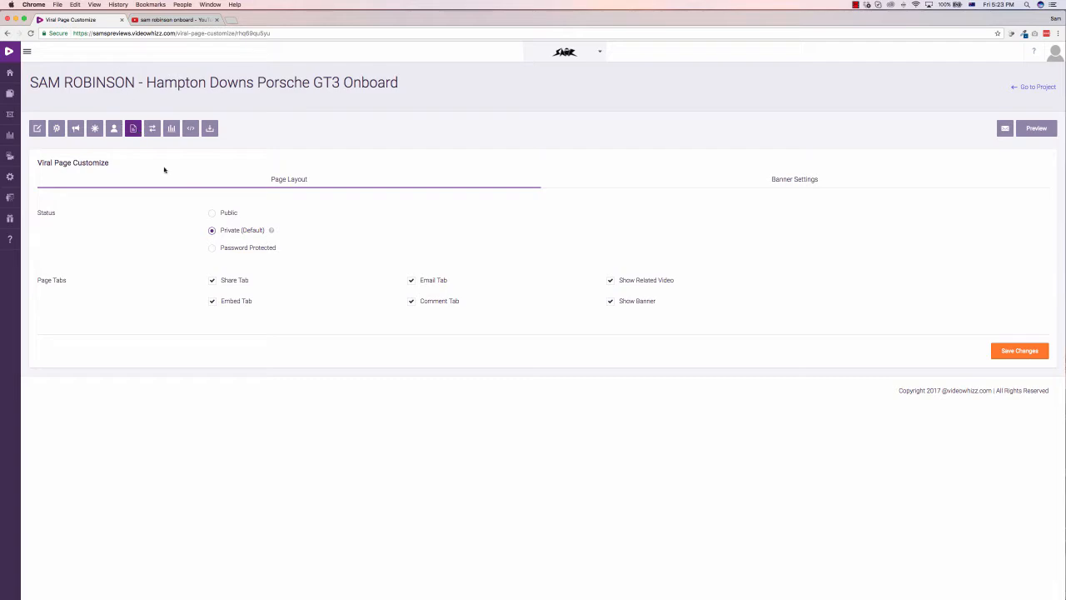
left_click(212, 214)
left_click(211, 249)
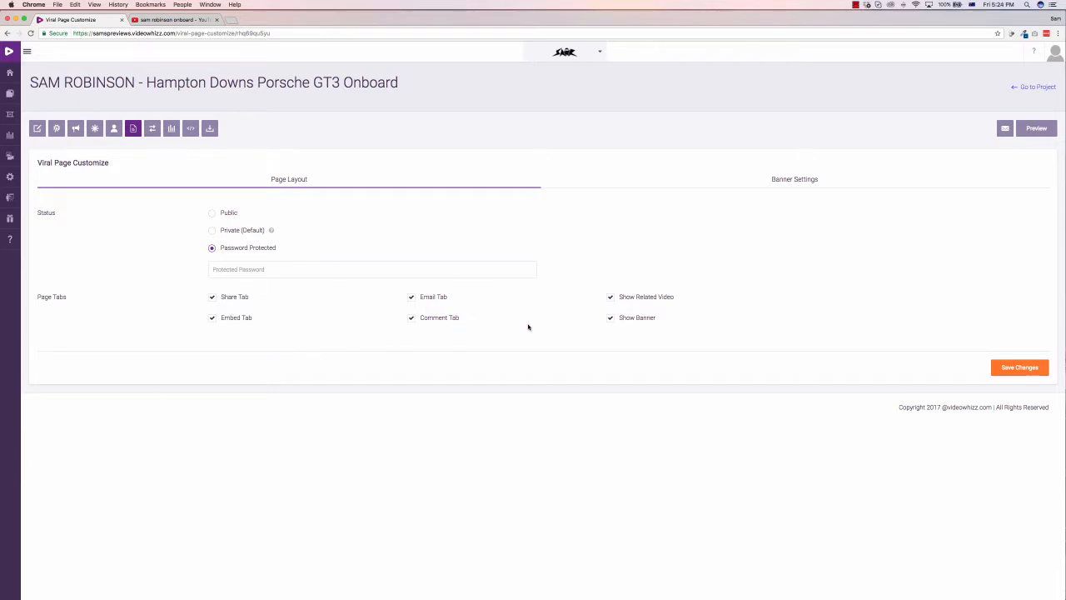
View the viral page's banner settings and its banner category options.
left_click(813, 179)
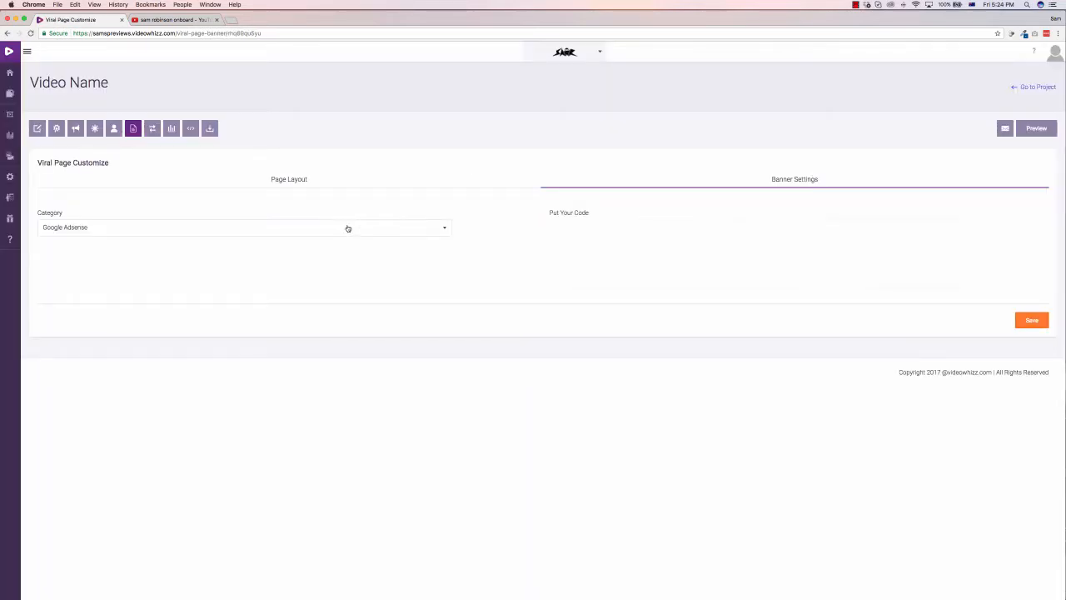
left_click(347, 227)
left_click(399, 211)
Look at the From Computer and From URL options for replacing the video, and return to the viral page's banner settings.
left_click(152, 128)
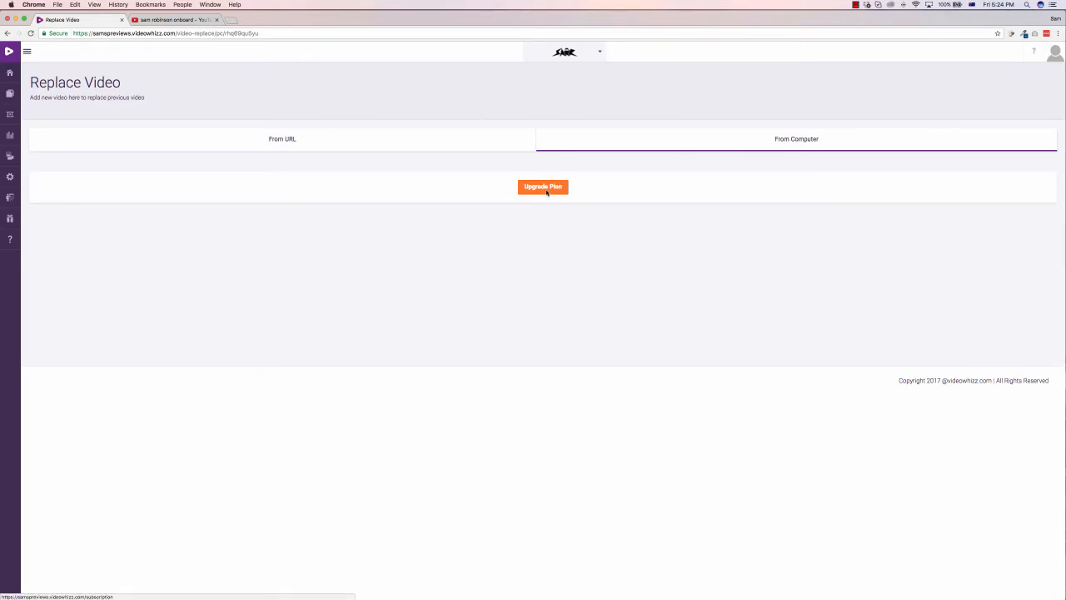
left_click(275, 142)
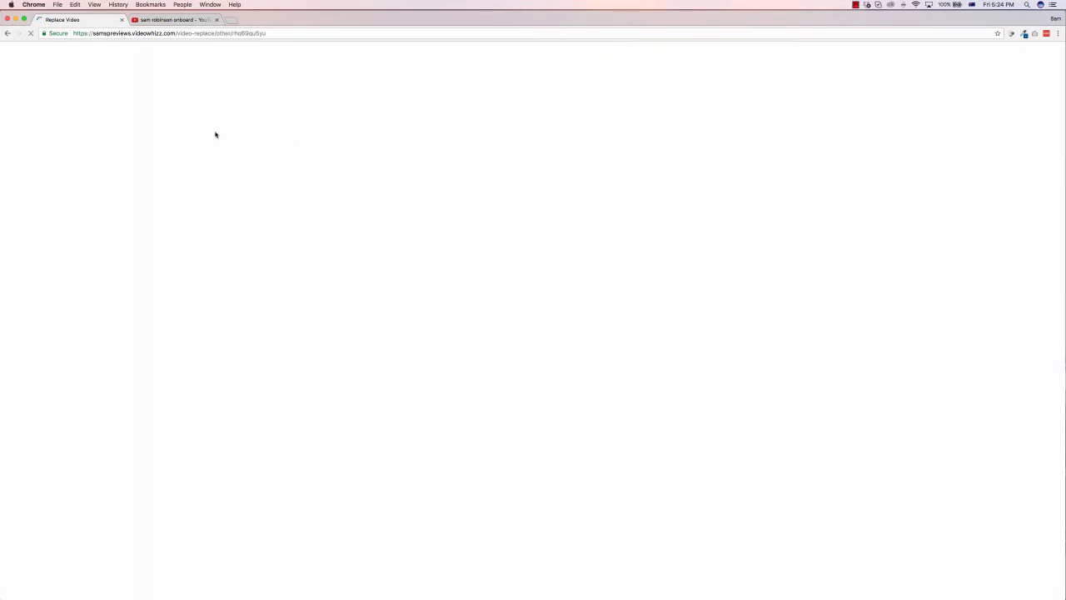
left_click(8, 33)
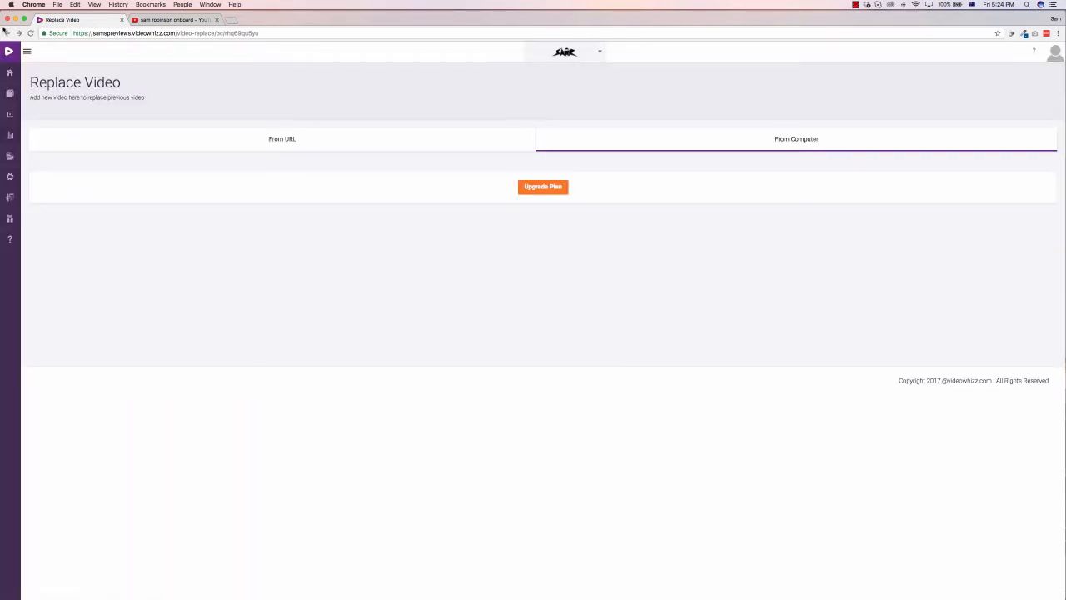
left_click(8, 33)
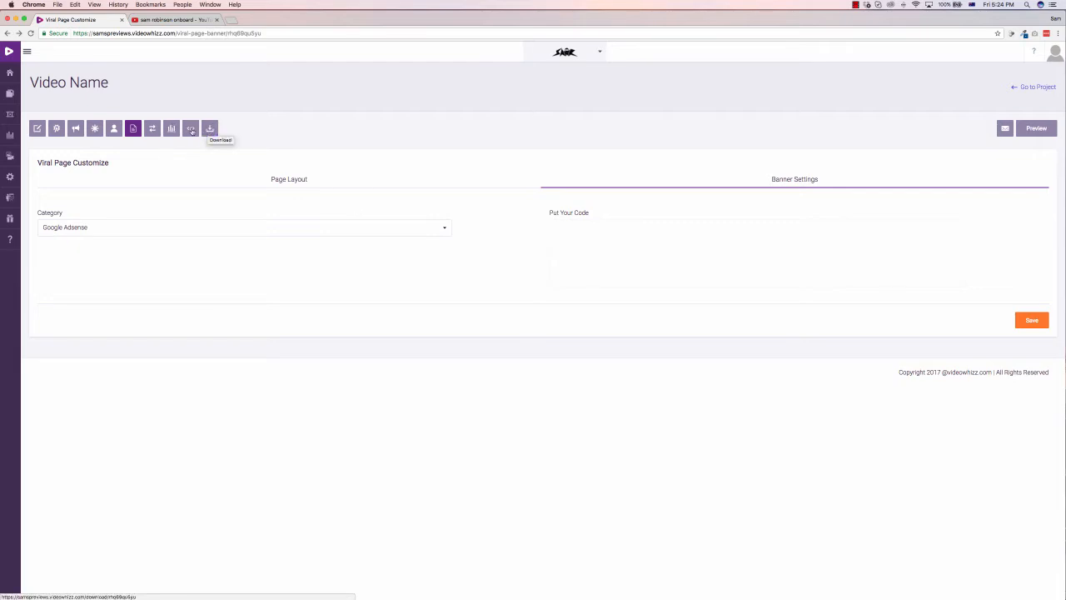
Examine the video's statistics for views and plays, viewer location, technology and device.
left_click(172, 129)
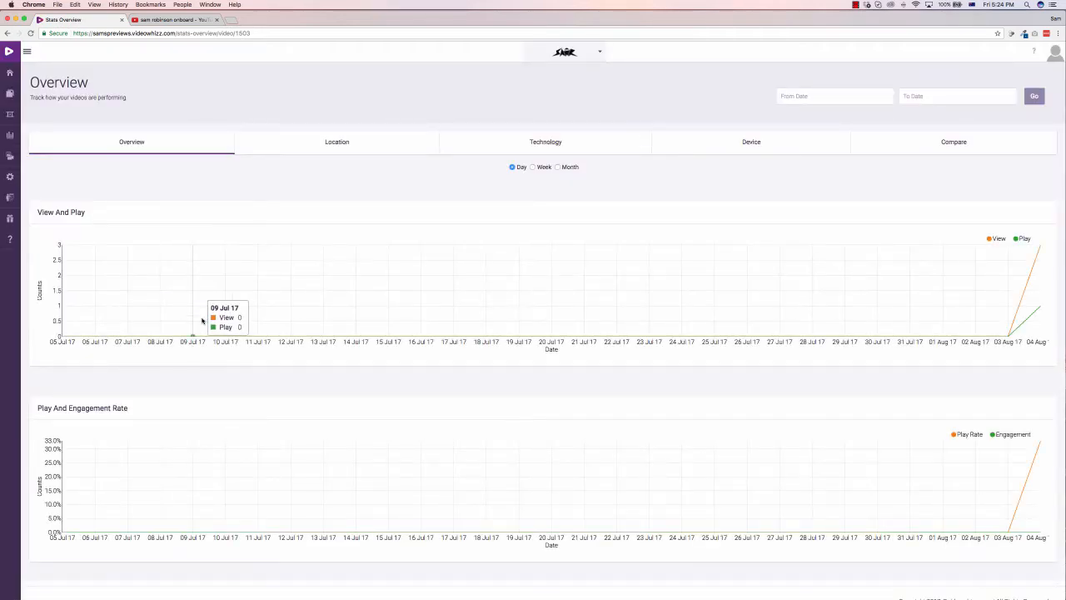
mouse_move(1039, 310)
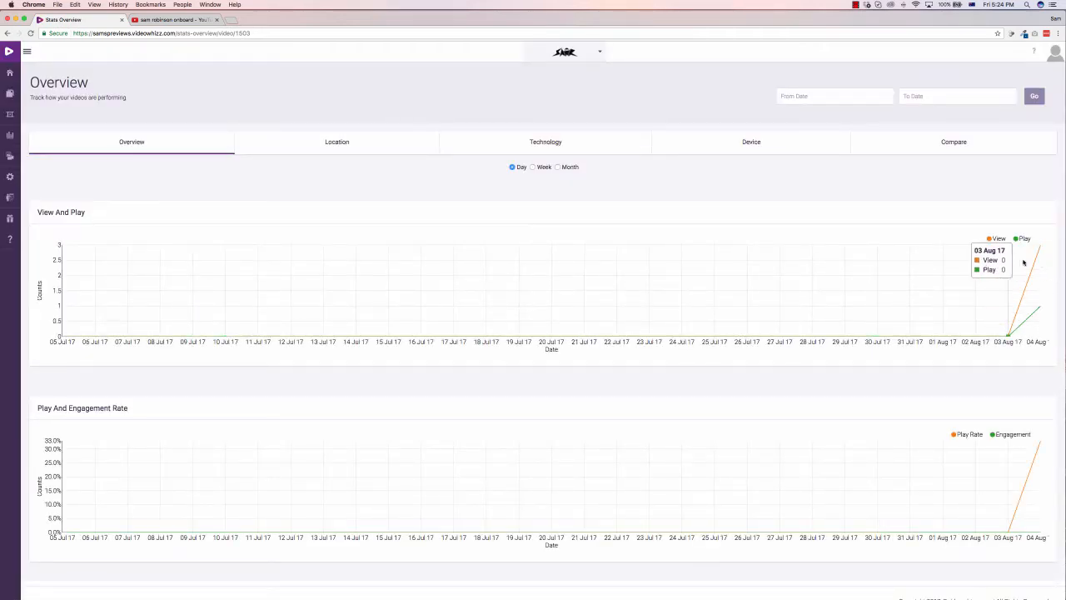
left_click(350, 147)
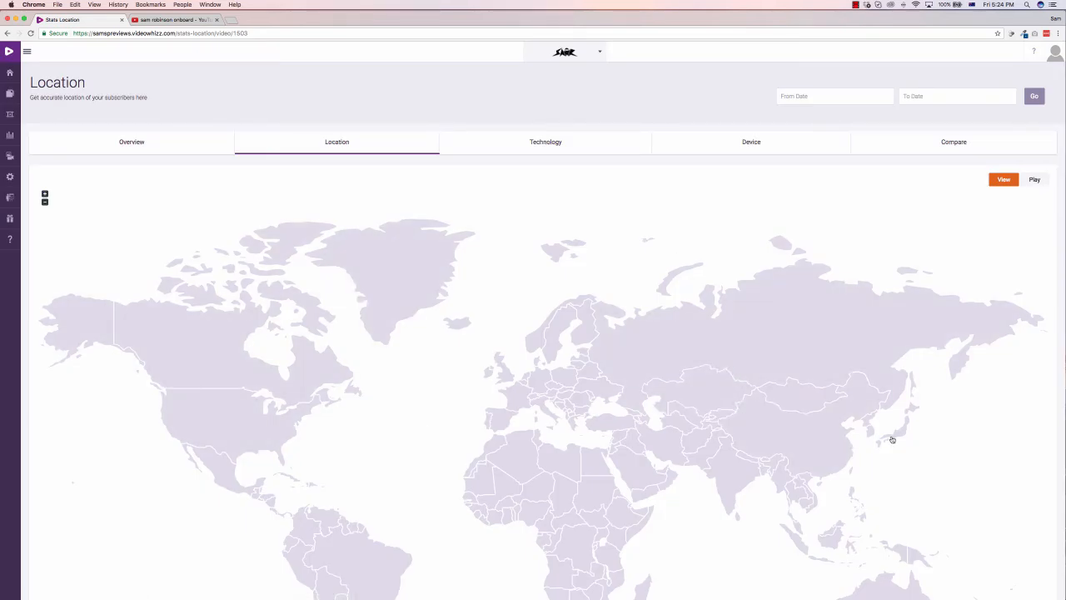
left_click(526, 146)
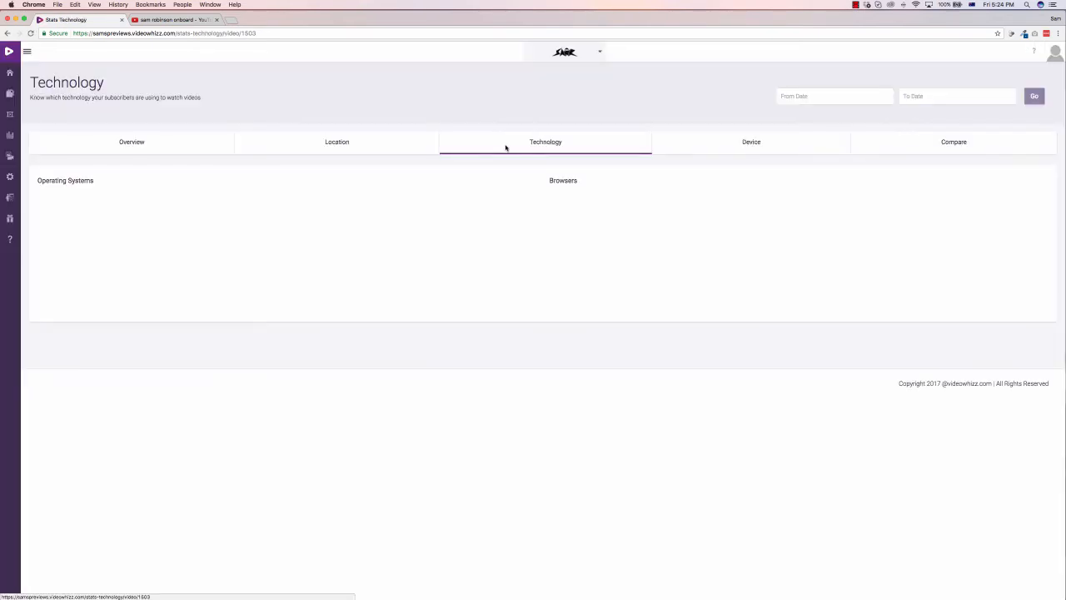
mouse_move(290, 226)
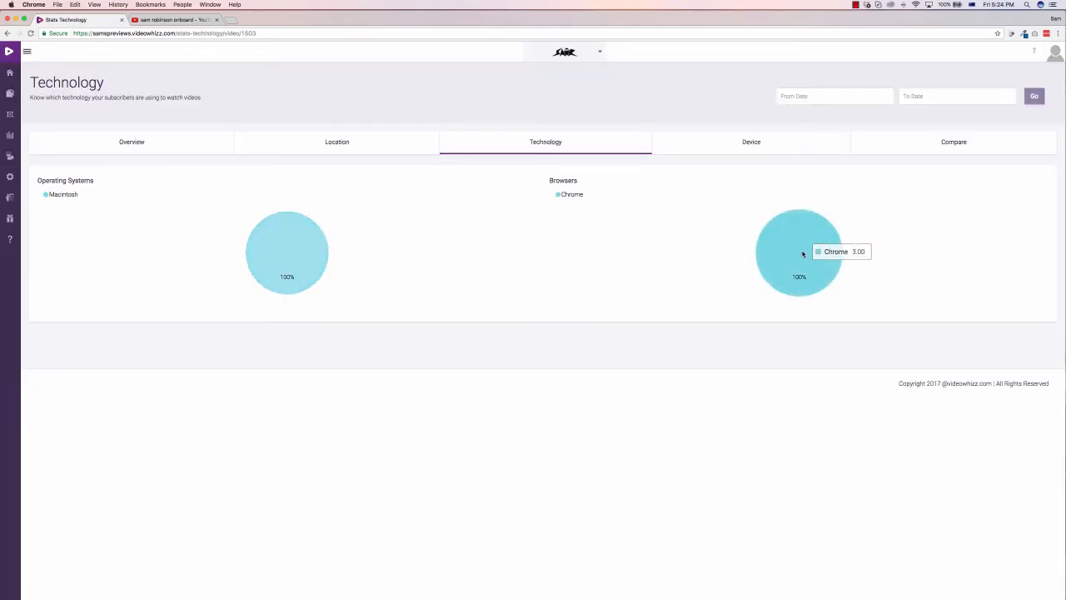
left_click(750, 144)
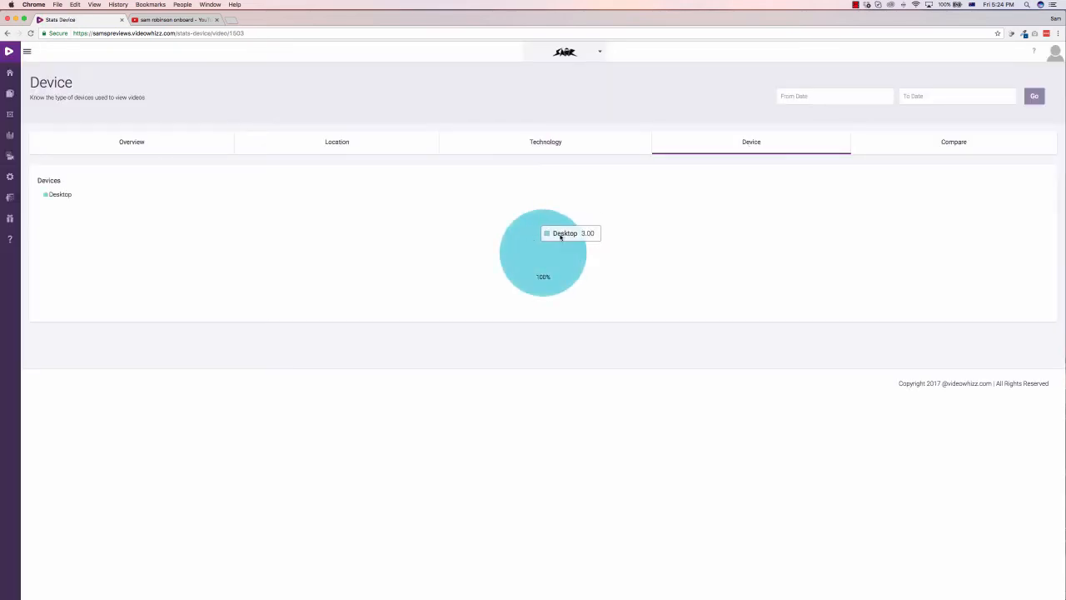
Compare the statistics of Demo Project and Demo Video Sample and review the basic stats and rate charts.
left_click(967, 147)
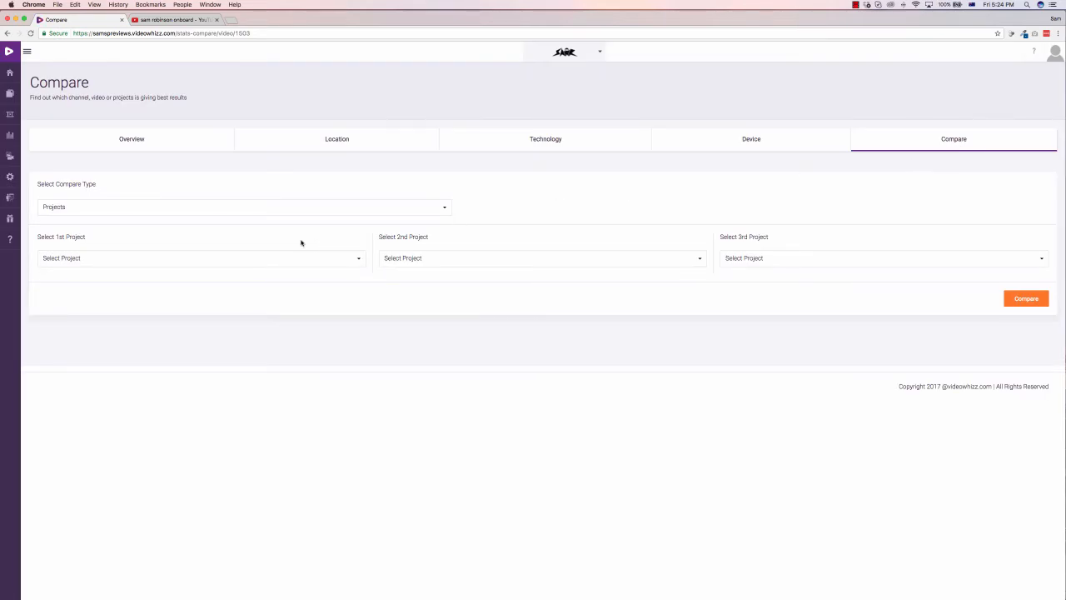
left_click(207, 264)
left_click(74, 311)
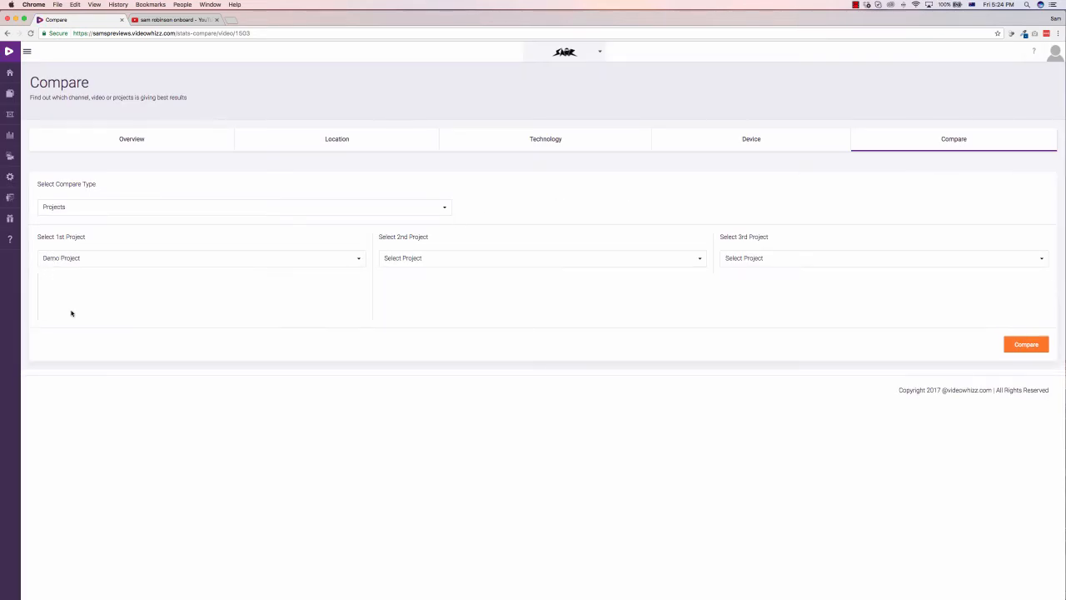
left_click(413, 259)
left_click(420, 326)
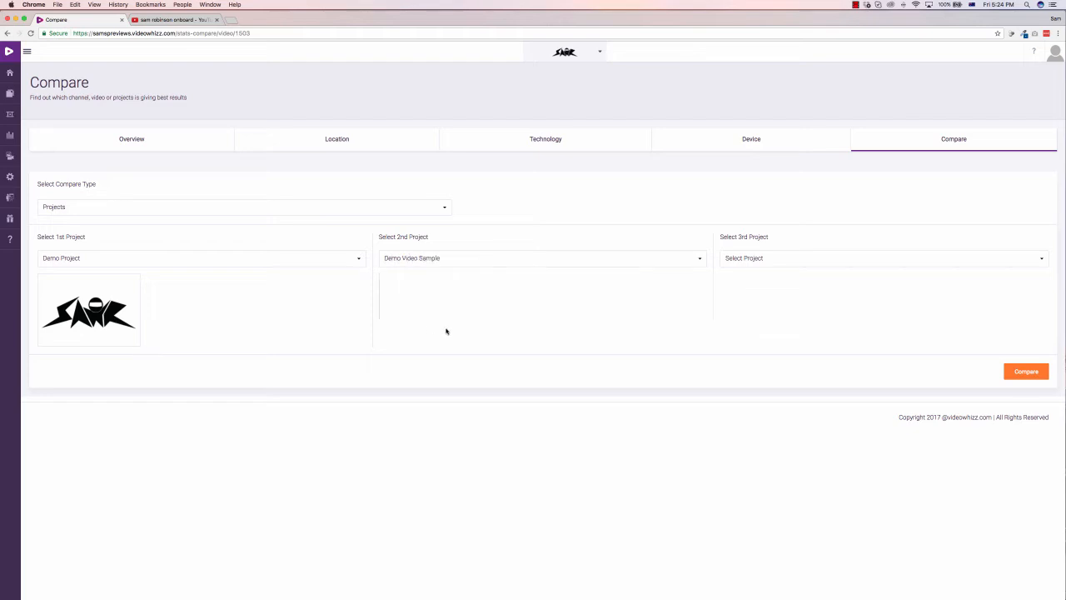
left_click(1028, 373)
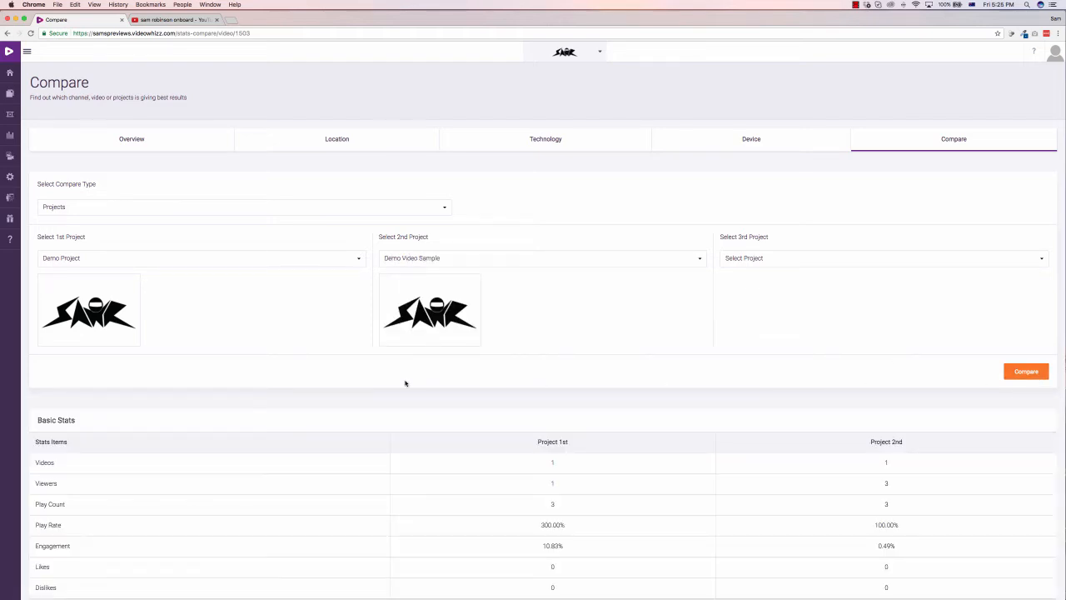
scroll(554, 417, "down", 3)
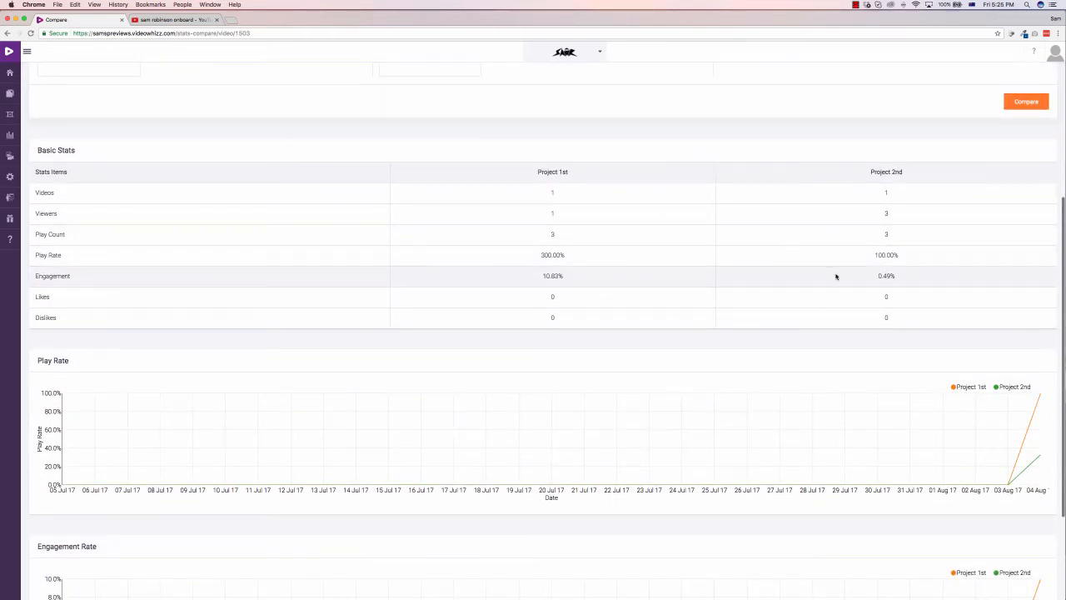
scroll(438, 235, "down", 1)
scroll(438, 235, "down", 2)
scroll(438, 235, "up", 5)
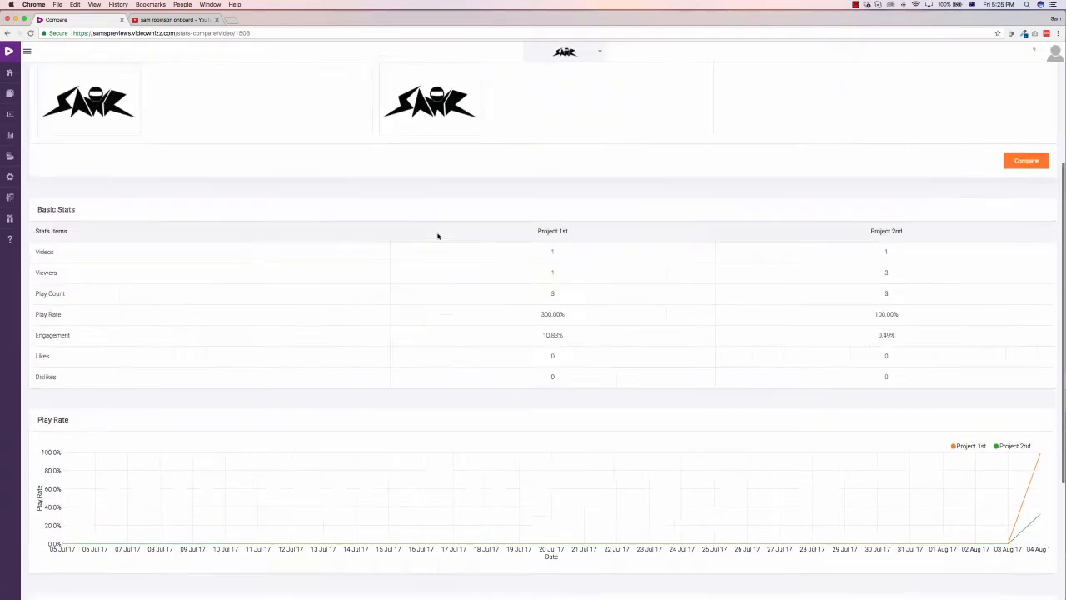
Open the Training section.
mouse_move(6, 185)
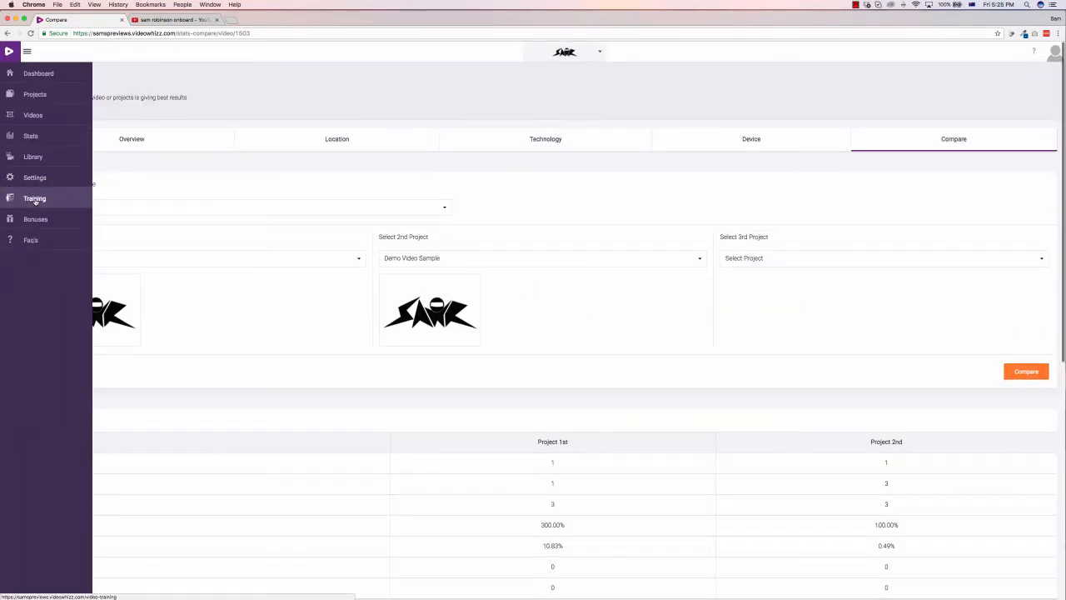
left_click(35, 200)
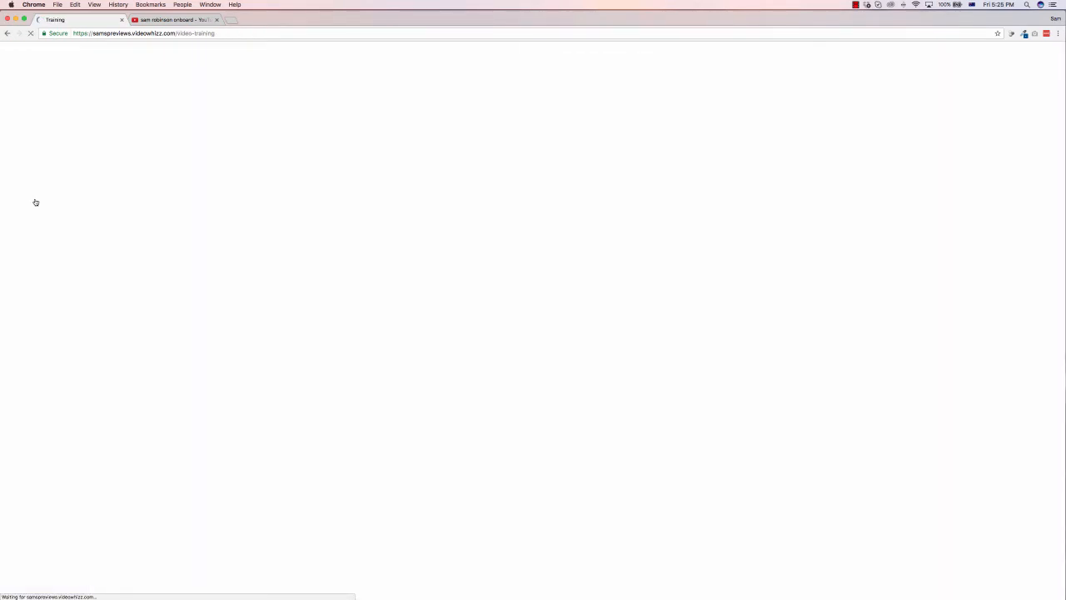